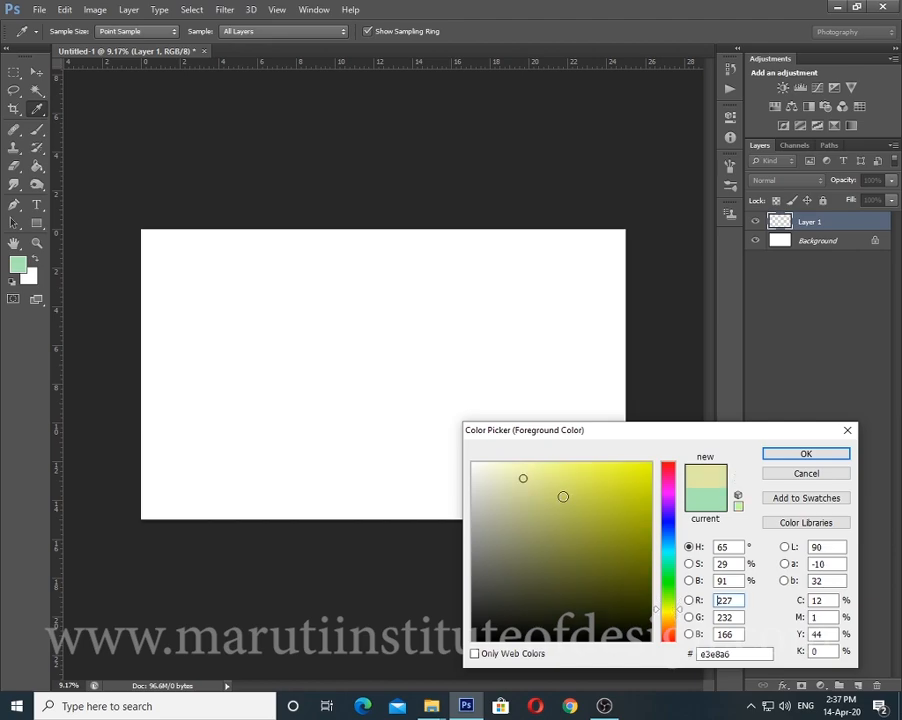
Choose a pale khaki foreground colour and fill Layer 1 with it
drag(542, 472, 507, 492)
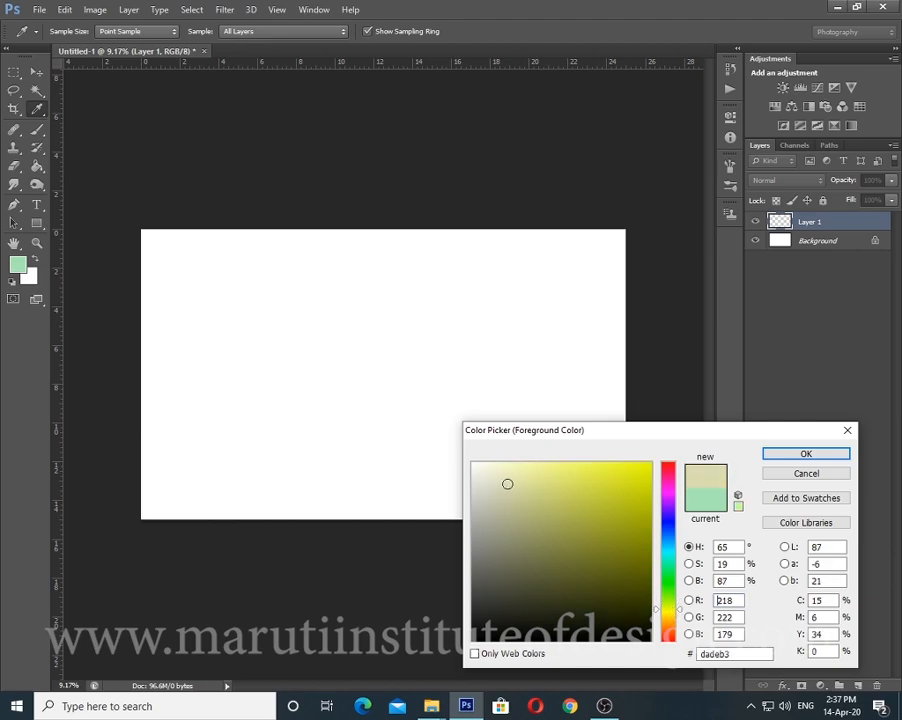
click(820, 452)
key(m)
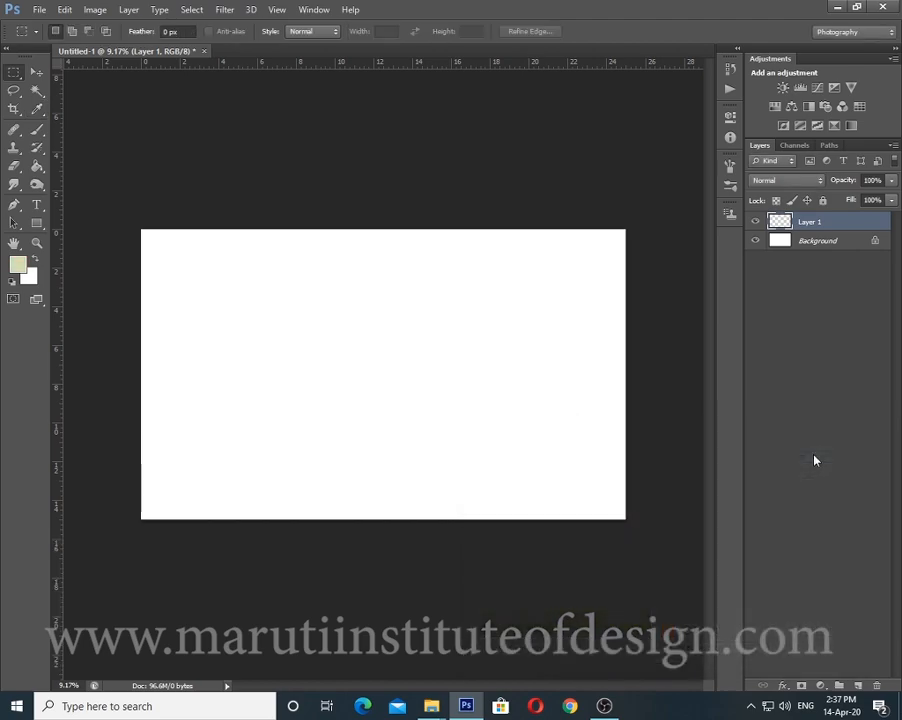
key(alt+BackSpace)
scroll(299, 367, up, 1)
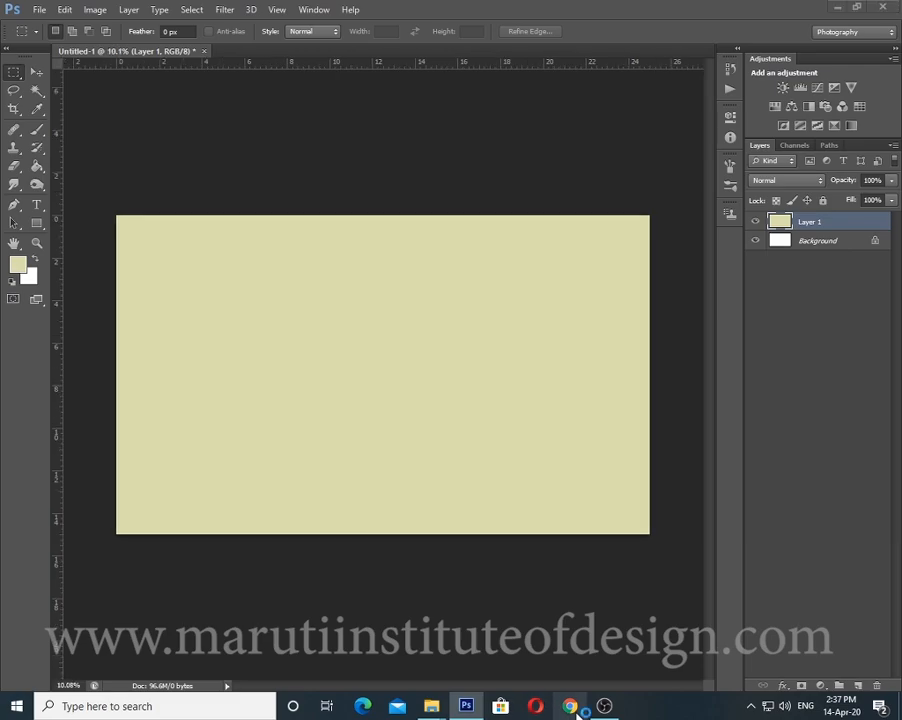
Switch to Chrome, search Google for pinterest and open the Pinterest site
click(570, 706)
click(355, 264)
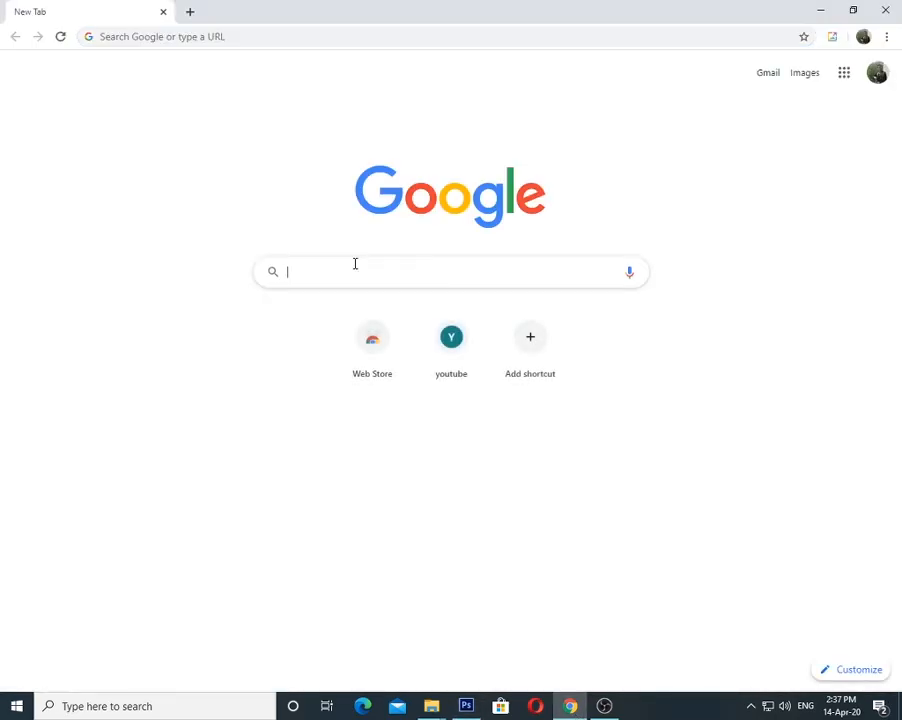
text(pin)
key(Down)
key(Return)
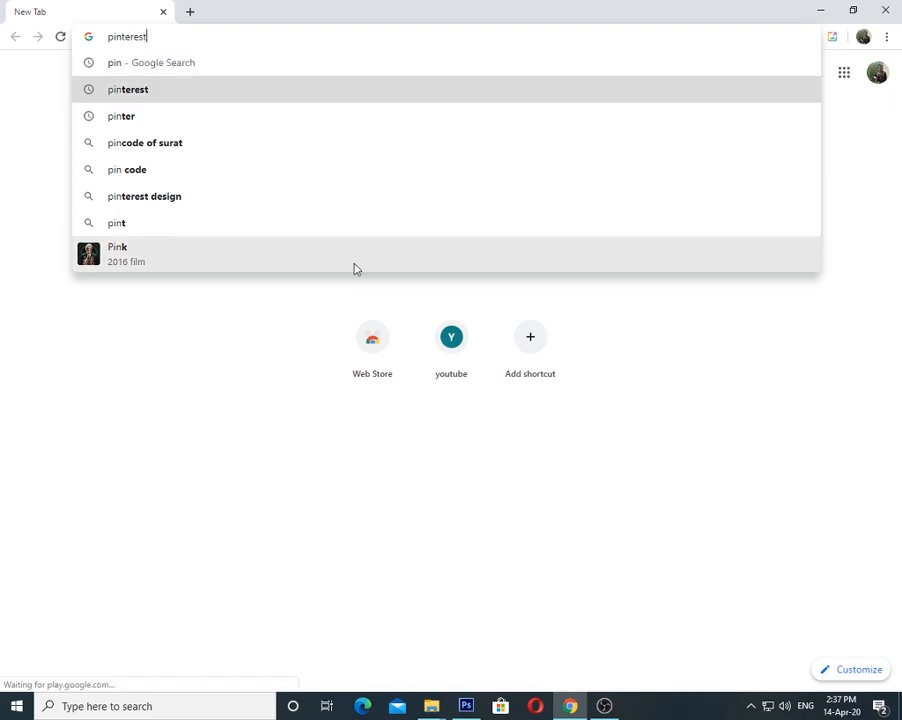
click(209, 199)
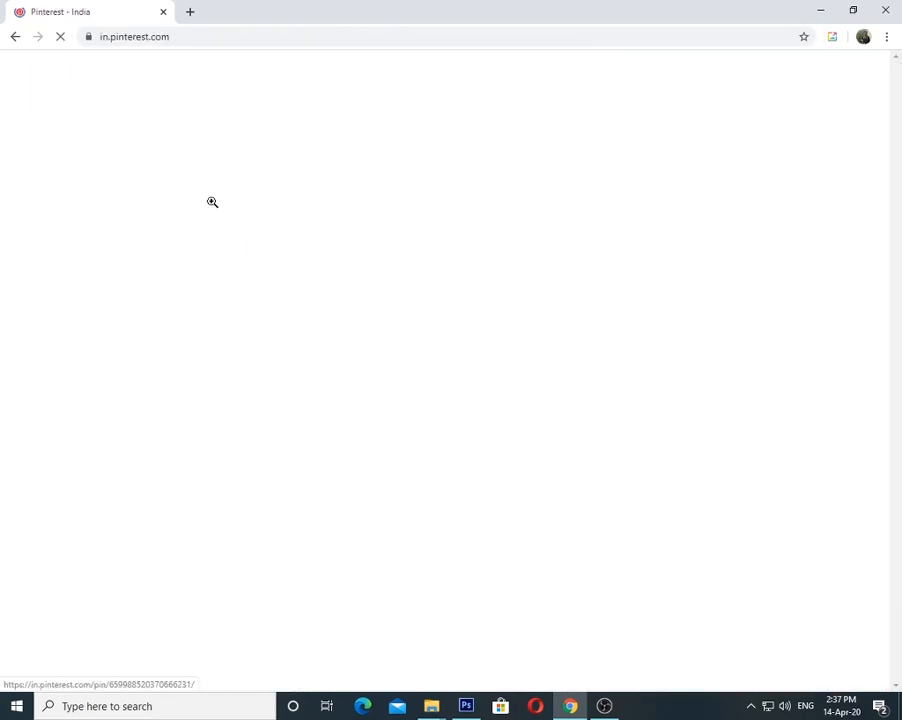
Search Pinterest for "mugal flower" and look through the results
click(236, 76)
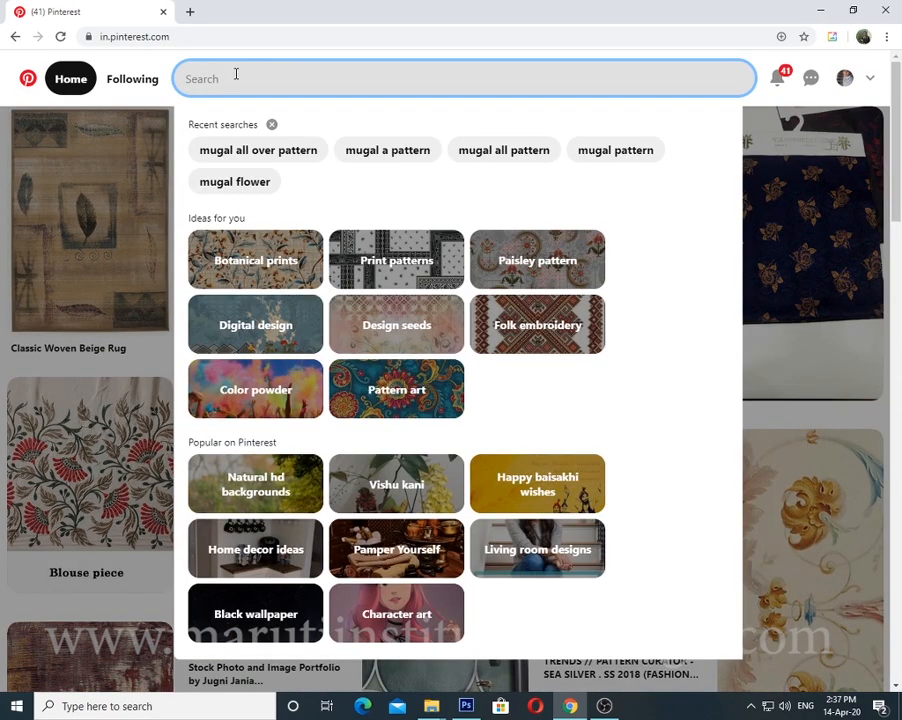
text(mug)
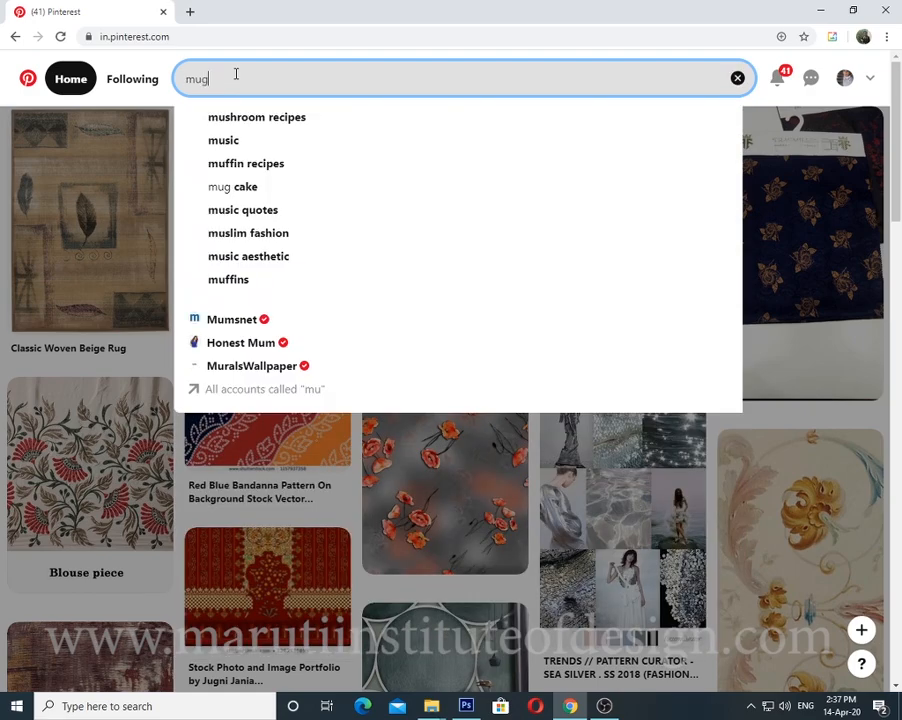
text(al flo)
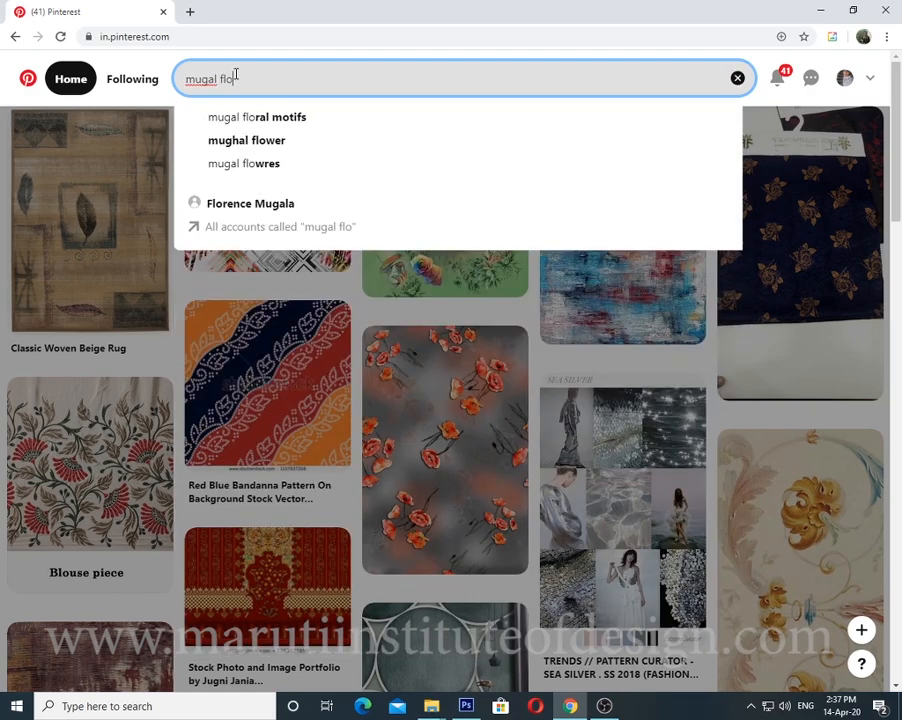
text(wer)
key(Return)
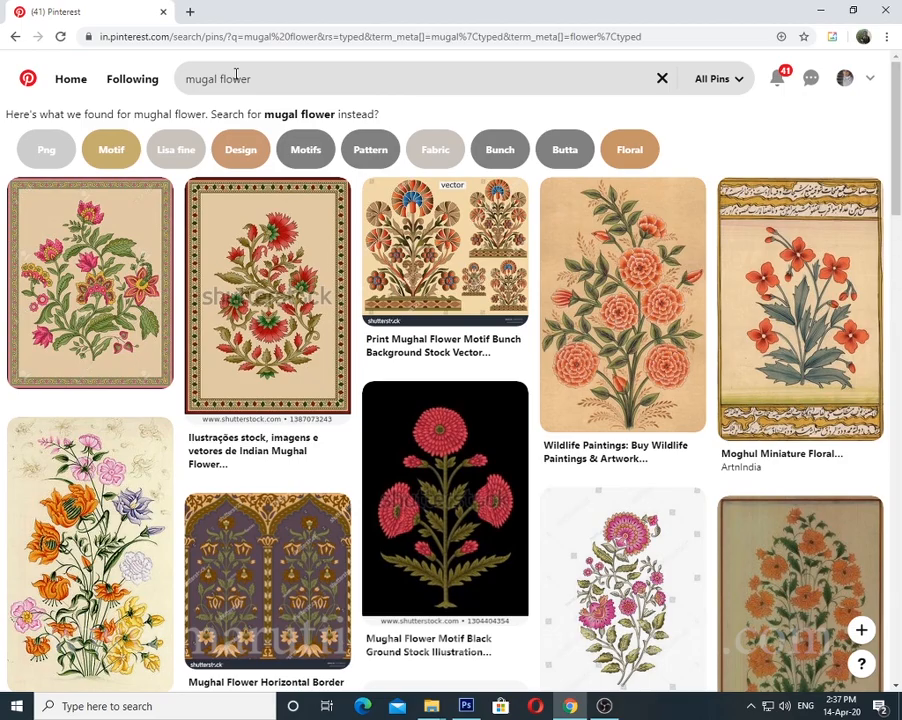
scroll(366, 156, down, 4)
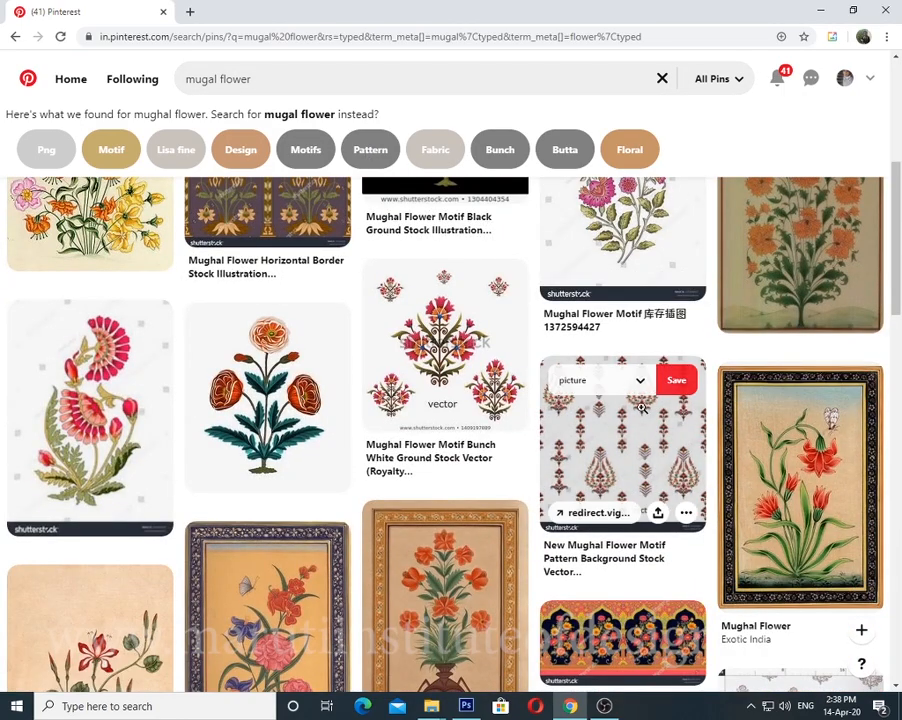
scroll(634, 405, down, 2)
Refine the Pinterest search to "mugal flower all over pattern" and browse the results for an allover floral pattern
click(314, 76)
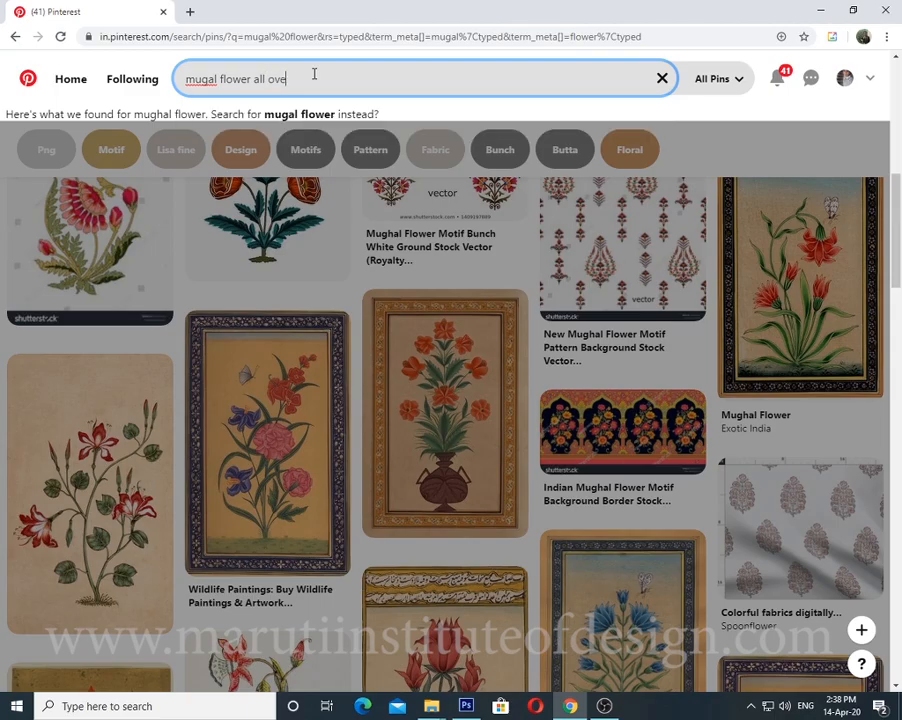
text(all over pattern)
key(Return)
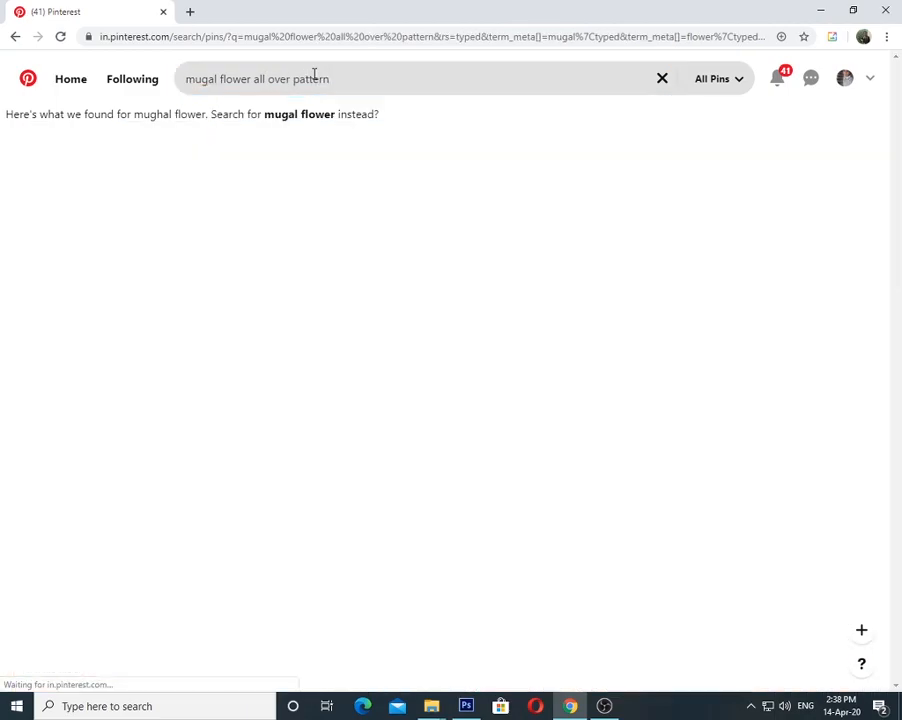
scroll(644, 420, down, 6)
scroll(744, 464, up, 6)
scroll(148, 230, down, 1)
scroll(148, 230, up, 1)
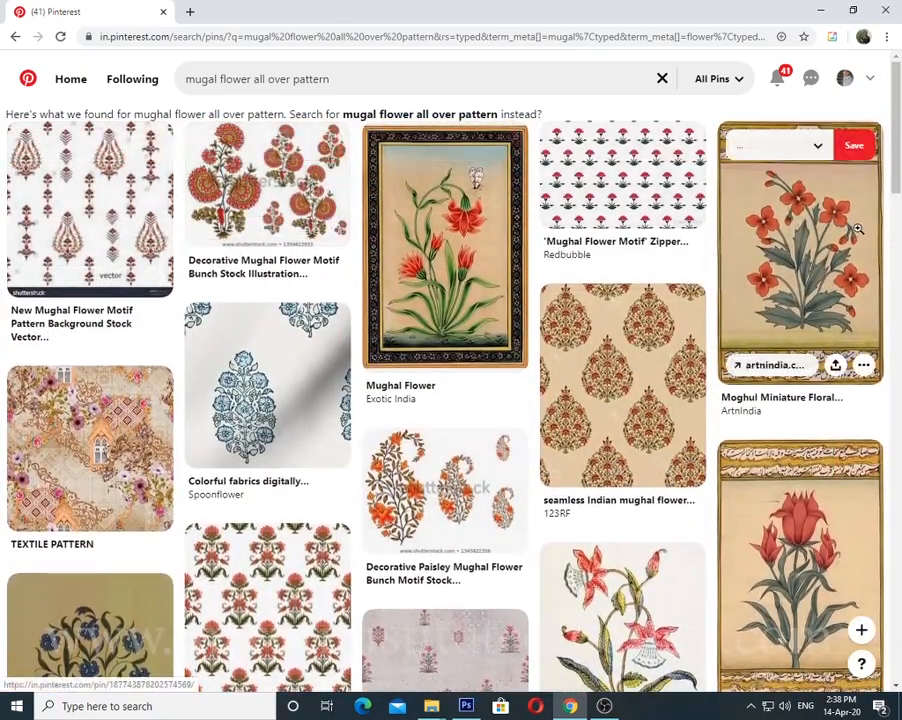
scroll(840, 230, down, 7)
scroll(855, 233, down, 3)
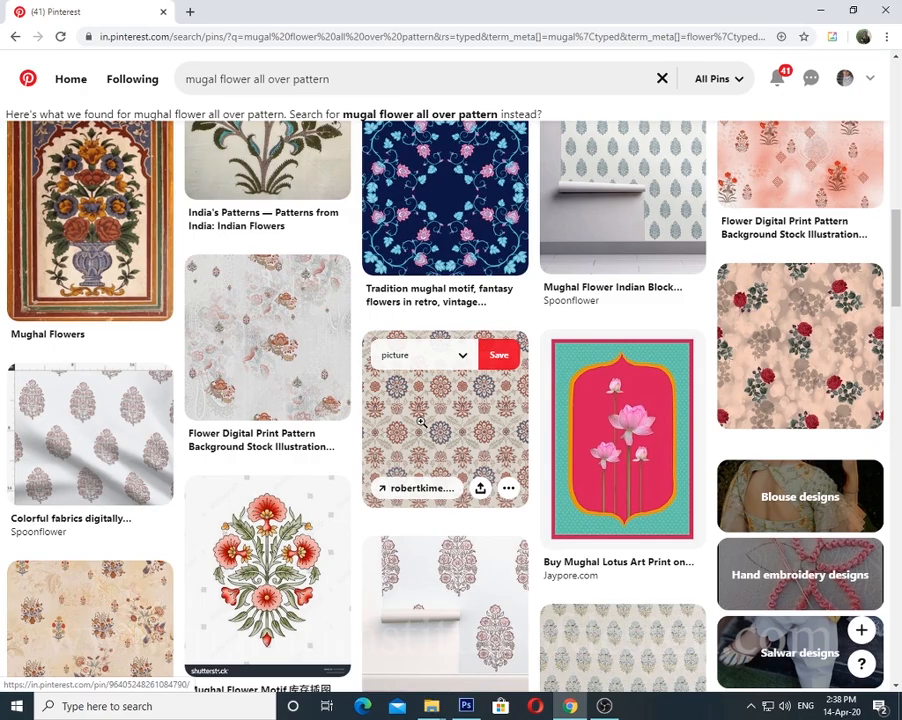
Open the robertkime.com pin with the red and blue Mughal flower pattern and save its image to the Desktop as a JPG
click(421, 421)
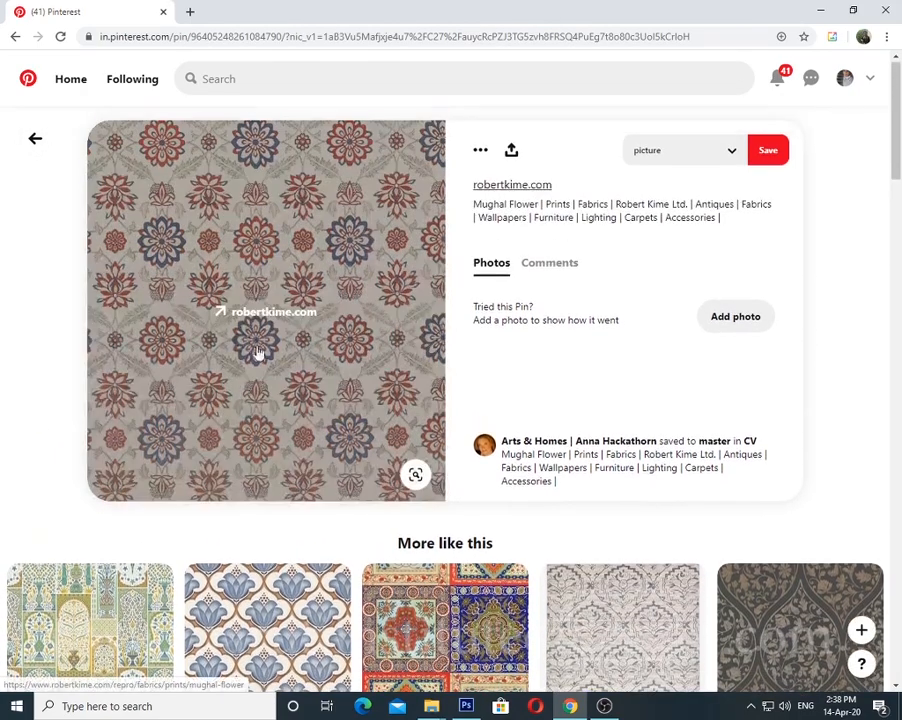
right_click(236, 240)
click(282, 368)
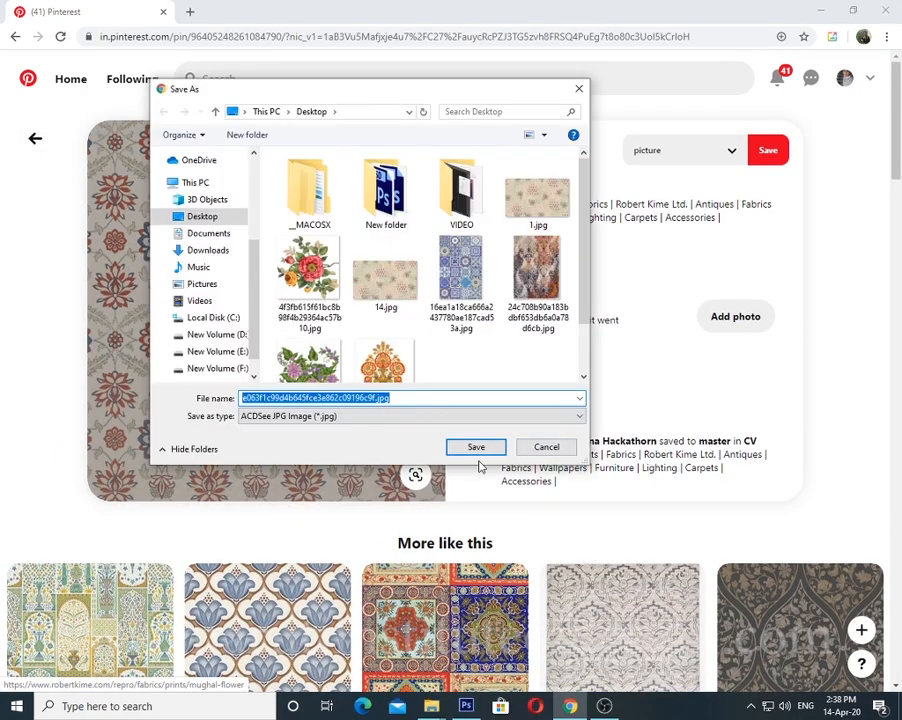
click(476, 448)
Open the saved pattern image in Photoshop, copy it into Untitled-1 as a new layer, and enlarge it around the canvas centre
drag(468, 705, 812, 466)
key(ctrl+Tab)
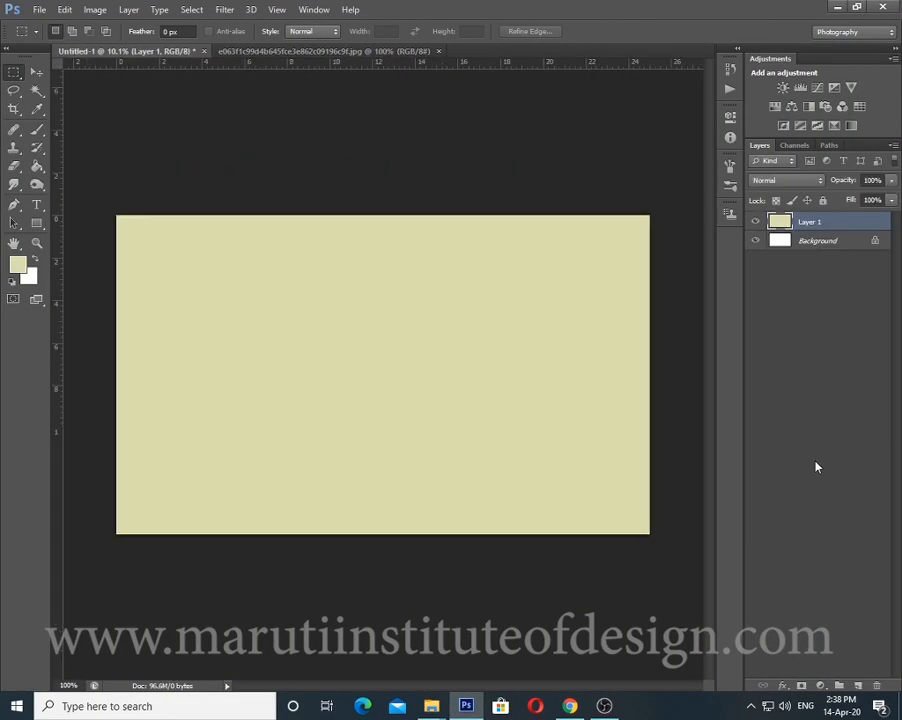
key(ctrl+t)
drag(404, 353, 487, 269)
key(Return)
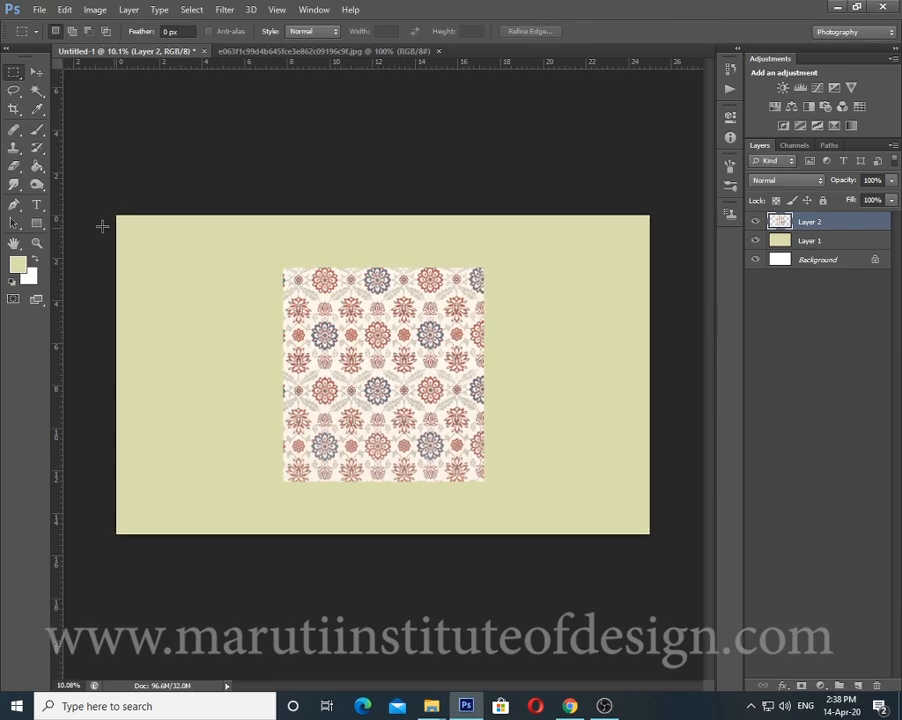
Fade the borders of the pattern on Layer 2 using a soft 1400 px Eraser
click(24, 173)
click(277, 270)
mouse_move(264, 259)
mouse_down()
mouse_move(508, 244)
mouse_move(474, 305)
mouse_move(494, 502)
mouse_move(470, 485)
mouse_move(285, 437)
mouse_up()
drag(259, 312, 256, 523)
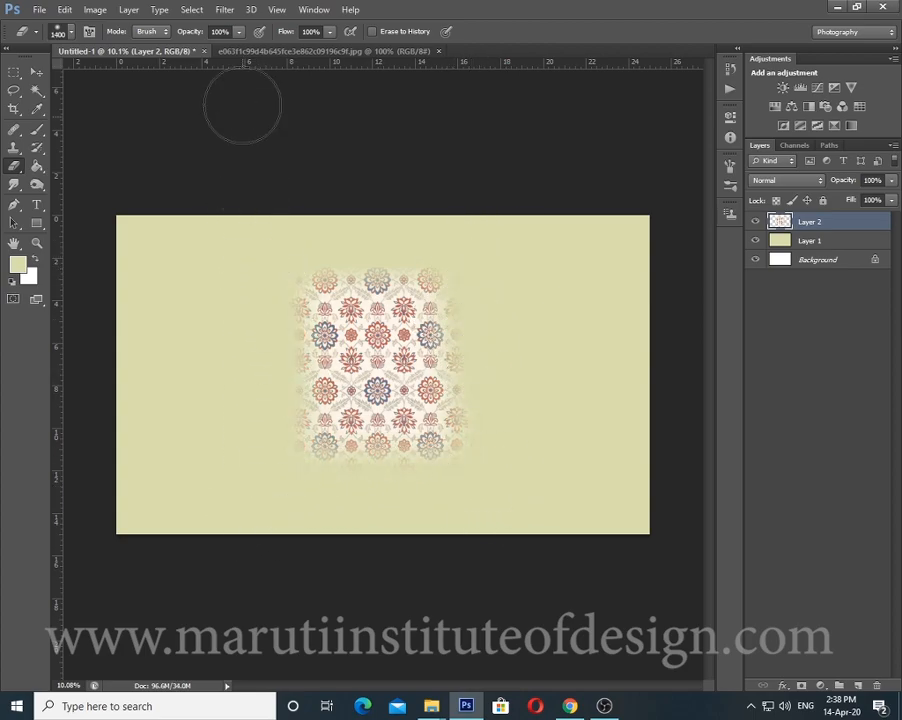
Step through the blend modes for Layer 2 and set it to Pin Light
scroll(812, 181, down, 11)
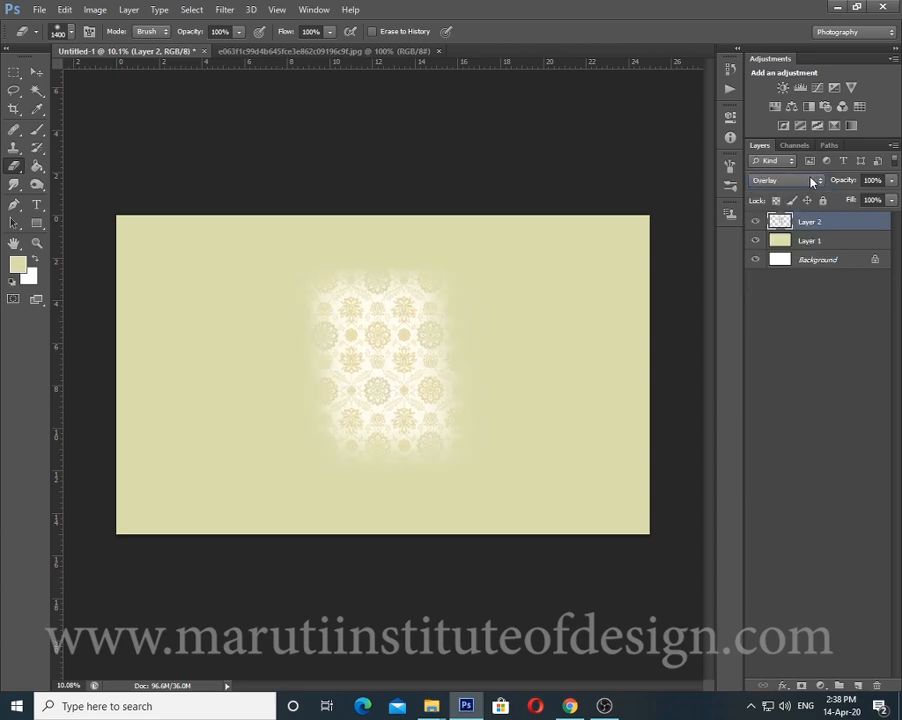
scroll(812, 181, down, 2)
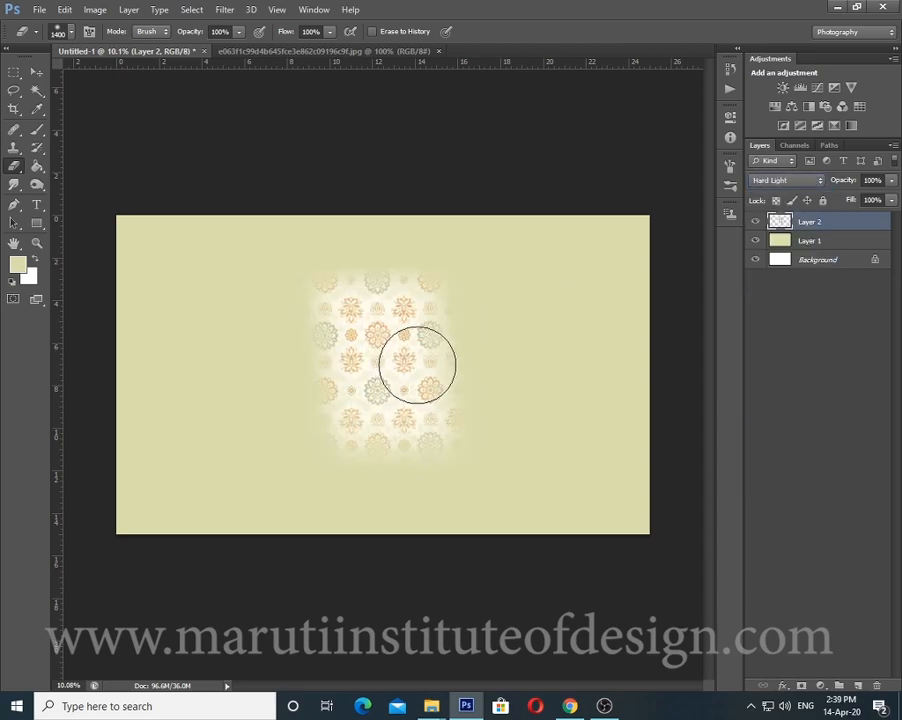
key(Down)
key(Down)
key(Down)
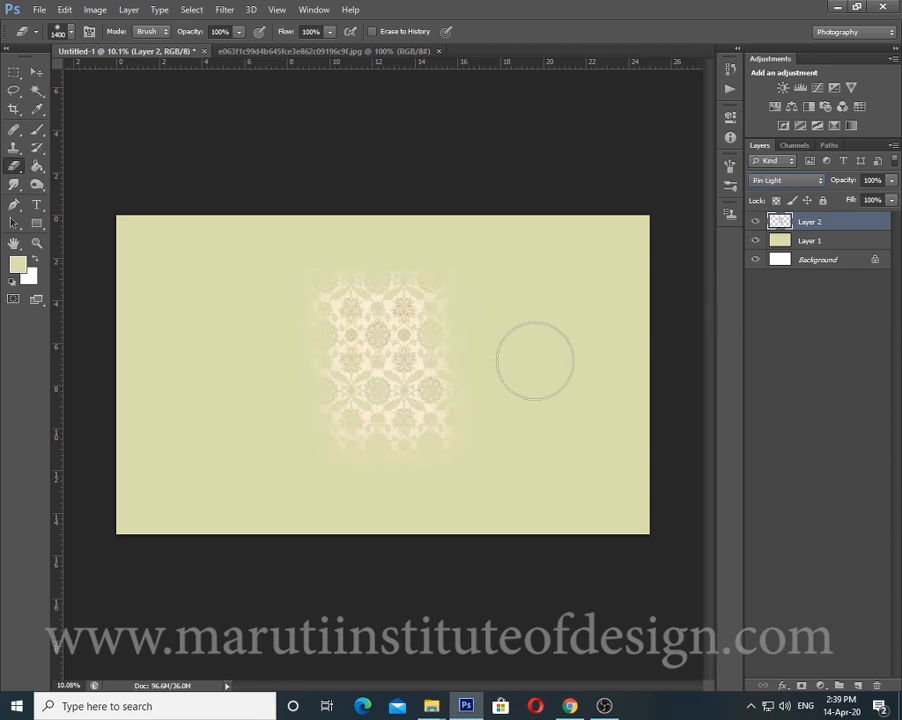
Try other blend modes such as Difference on Layer 2, then return it to Pin Light
key(ctrl+plus)
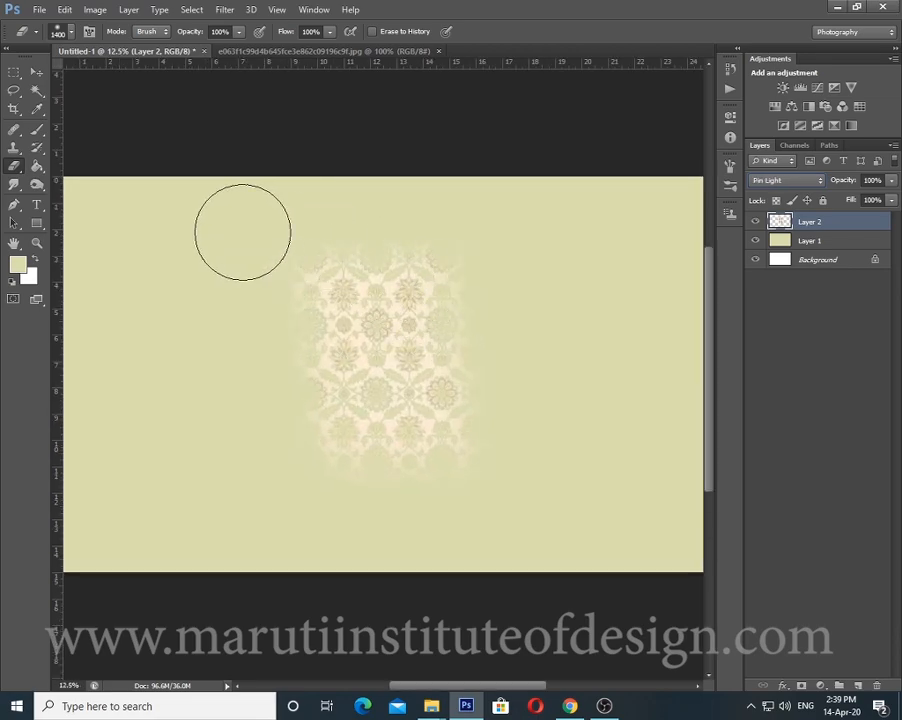
scroll(413, 336, down, 2)
scroll(415, 342, up, 1)
click(799, 180)
click(795, 185)
key(Down)
key(Down)
key(Down)
key(Down)
key(Down)
key(Down)
key(Down)
key(Down)
key(Down)
key(Up)
key(Up)
key(Up)
key(Up)
key(Up)
key(Up)
key(Up)
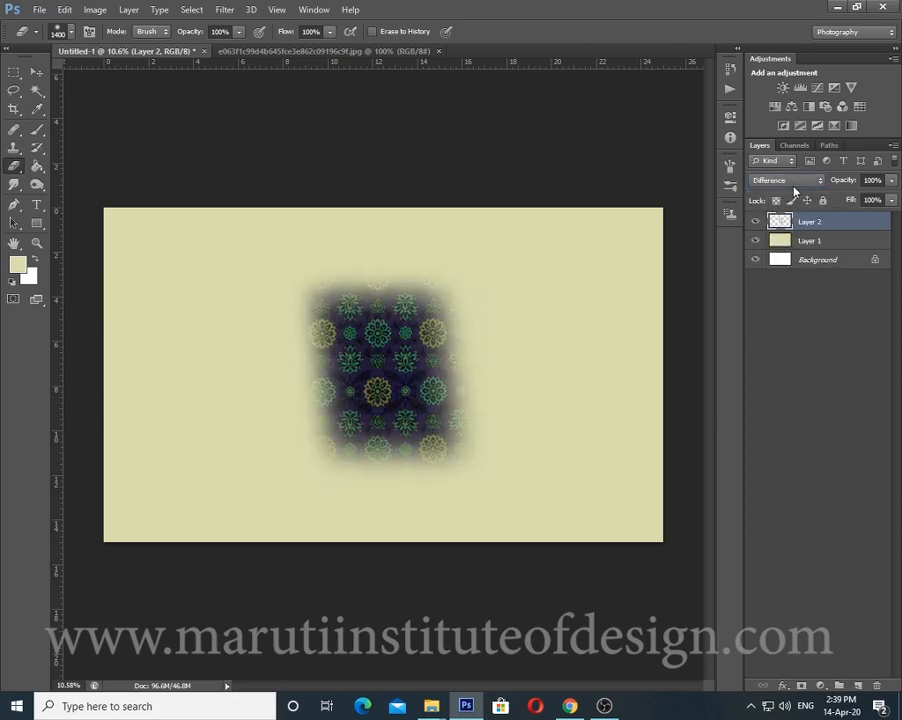
key(Up)
key(Up)
key(Up)
key(Down)
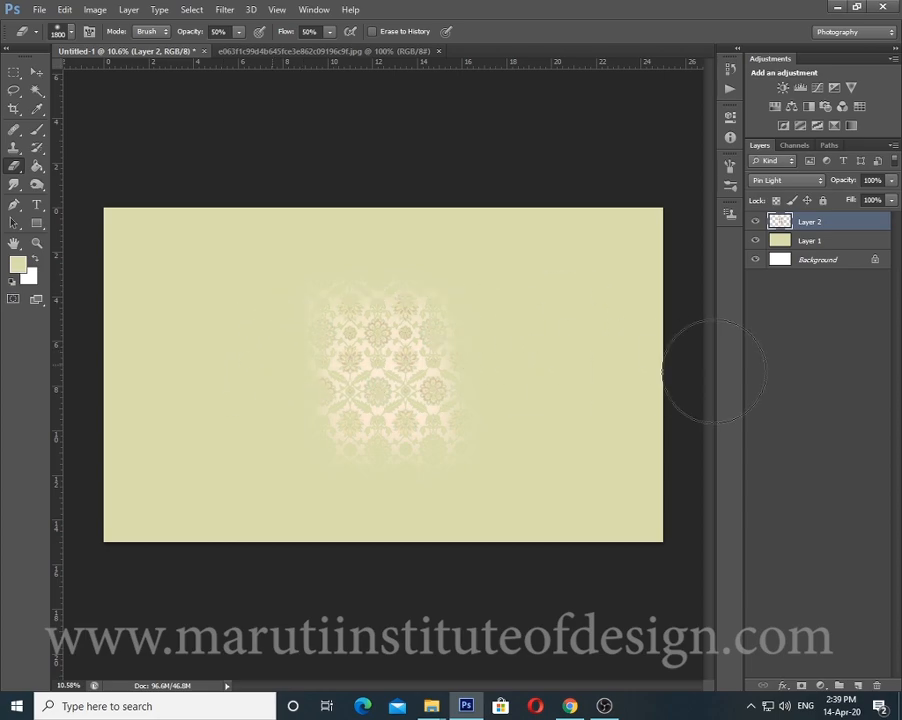
Apply the Offset filter with Wrap Around to Layer 2, moving the faded pattern so it wraps across the four canvas corners
key(ctrl+t)
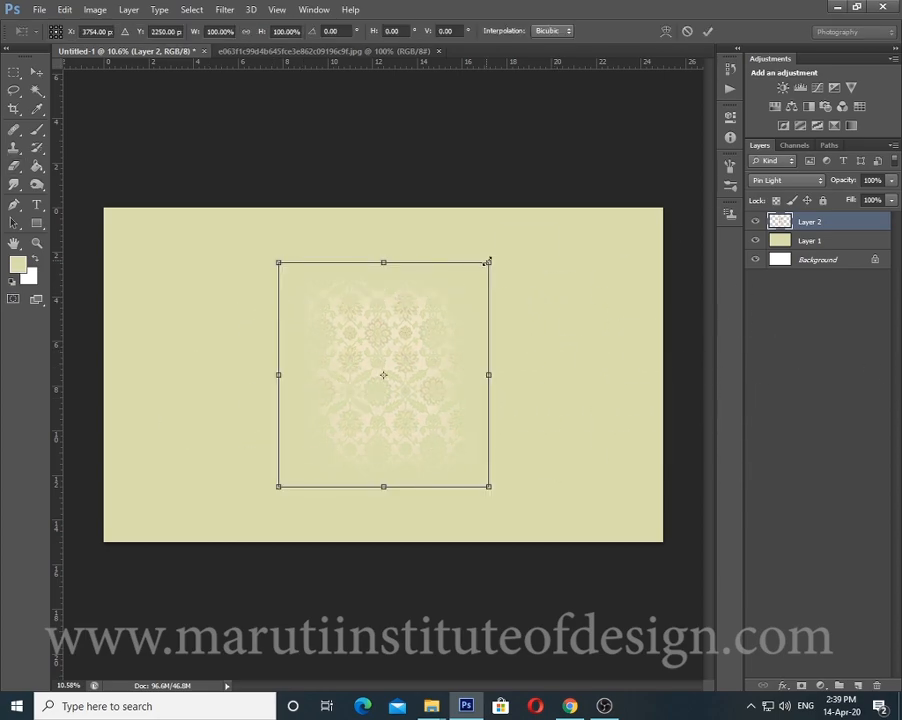
key(Escape)
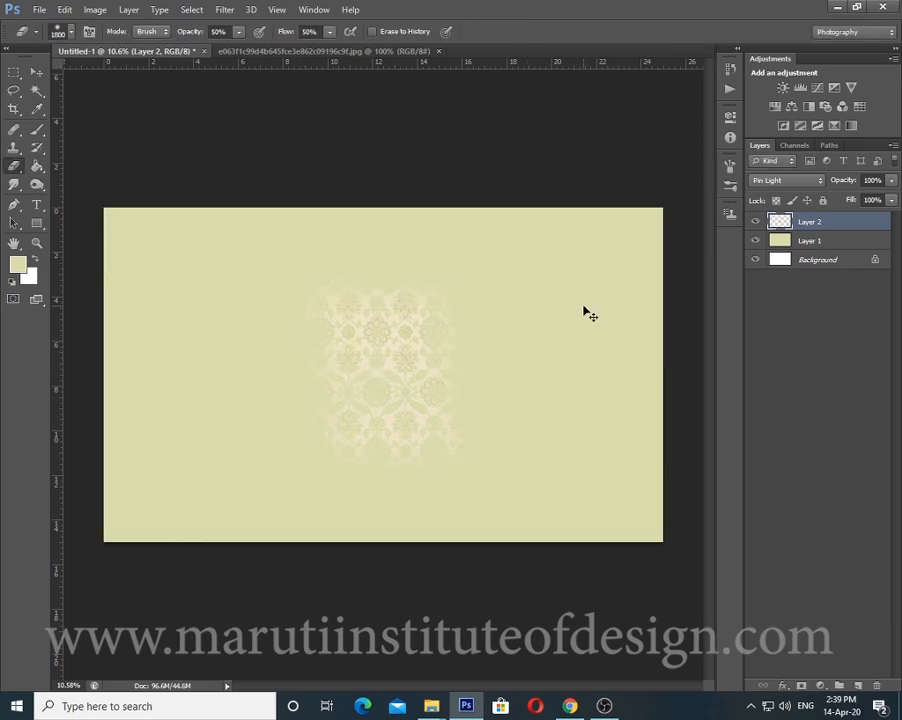
click(224, 9)
mouse_move(300, 258)
click(440, 309)
drag(224, 273, 288, 438)
key(Return)
Duplicate Layer 2 and offset the copy with Wrap Around to the middle of the canvas's left half
key(ctrl+j)
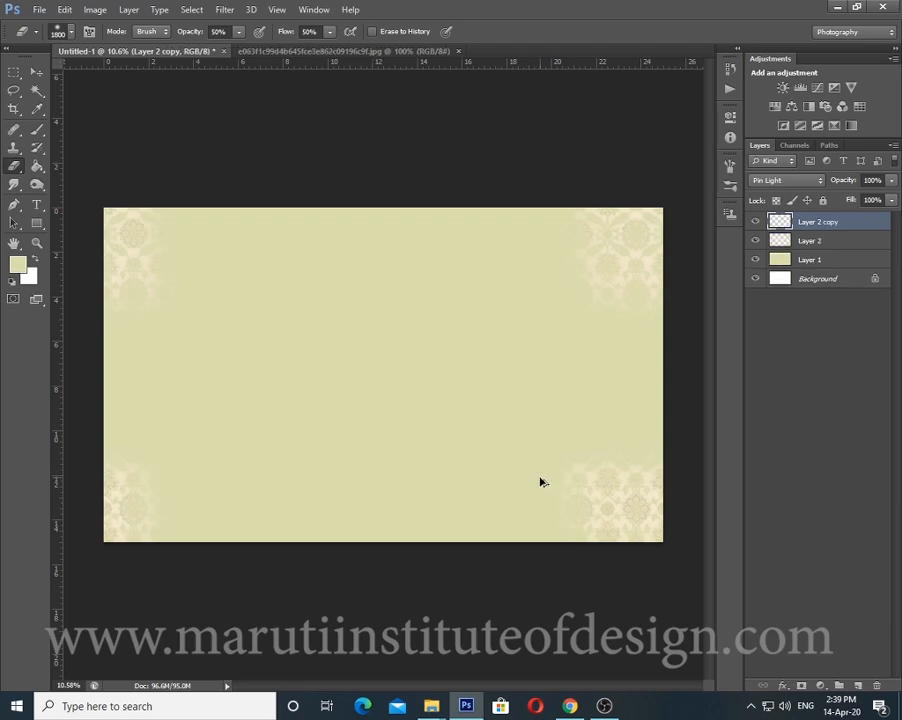
key(ctrl+alt+f)
drag(425, 390, 279, 382)
key(Return)
Duplicate the pattern layer again and offset it by -5540 px horizontally and -6813 px vertically, wrapping across the top and bottom centre
key(ctrl+j)
key(ctrl+alt+f)
text(-6069)
drag(396, 484, 412, 488)
key(Return)
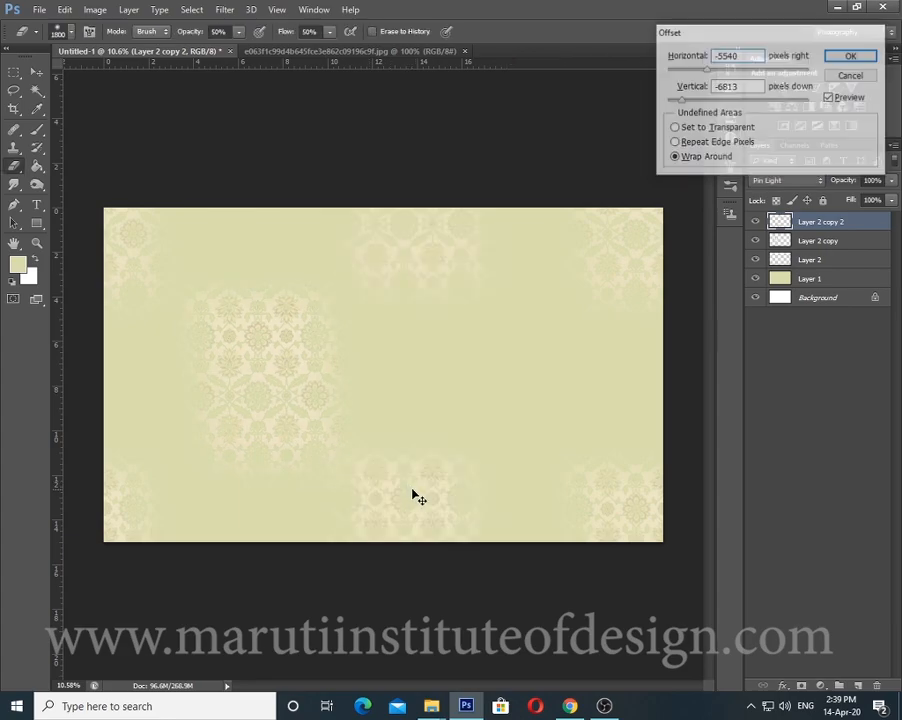
Duplicate the pattern layer once more and offset it by -6022 px horizontally and -6766 px vertically into the canvas's right half
key(ctrl+j)
key(ctrl+alt+f)
drag(539, 368, 507, 372)
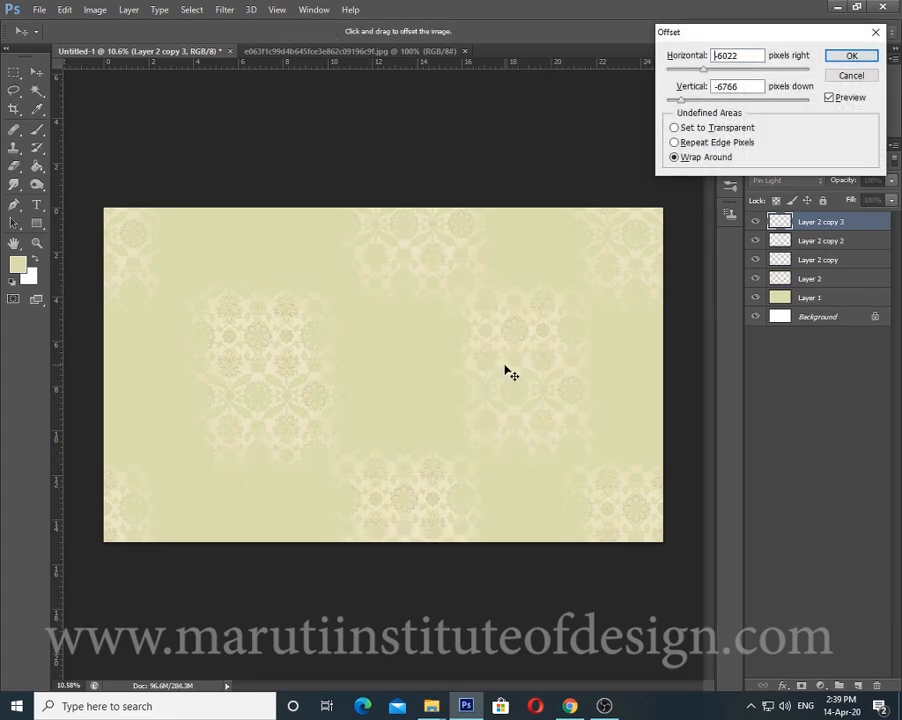
key(Return)
scroll(450, 352, down, 1)
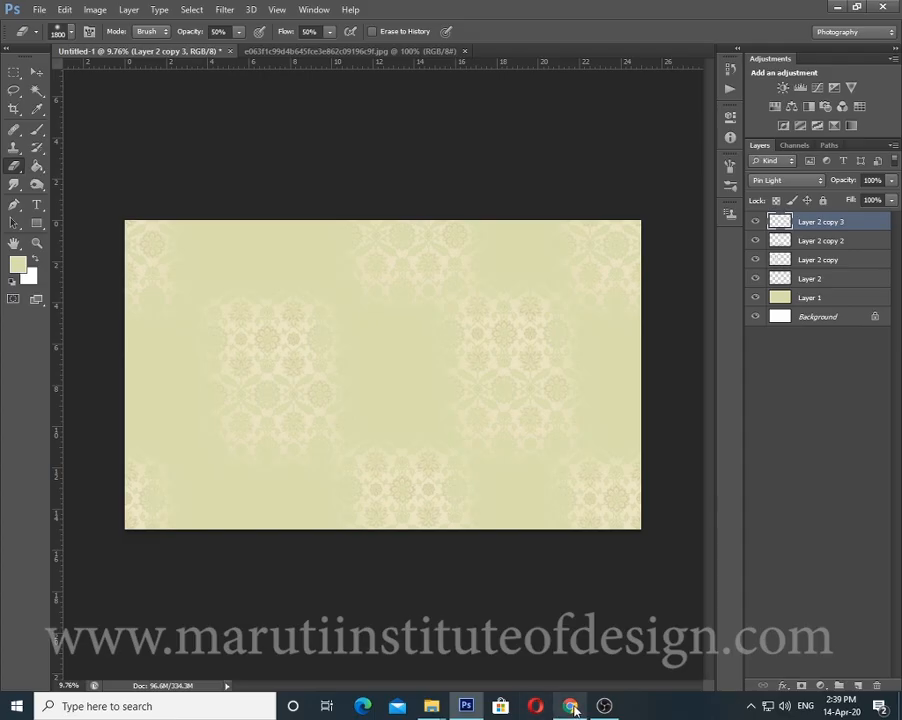
Switch to Chrome and look through the related Pinterest patterns for another motif
click(570, 706)
scroll(438, 380, down, 5)
scroll(425, 384, down, 1)
scroll(433, 383, up, 1)
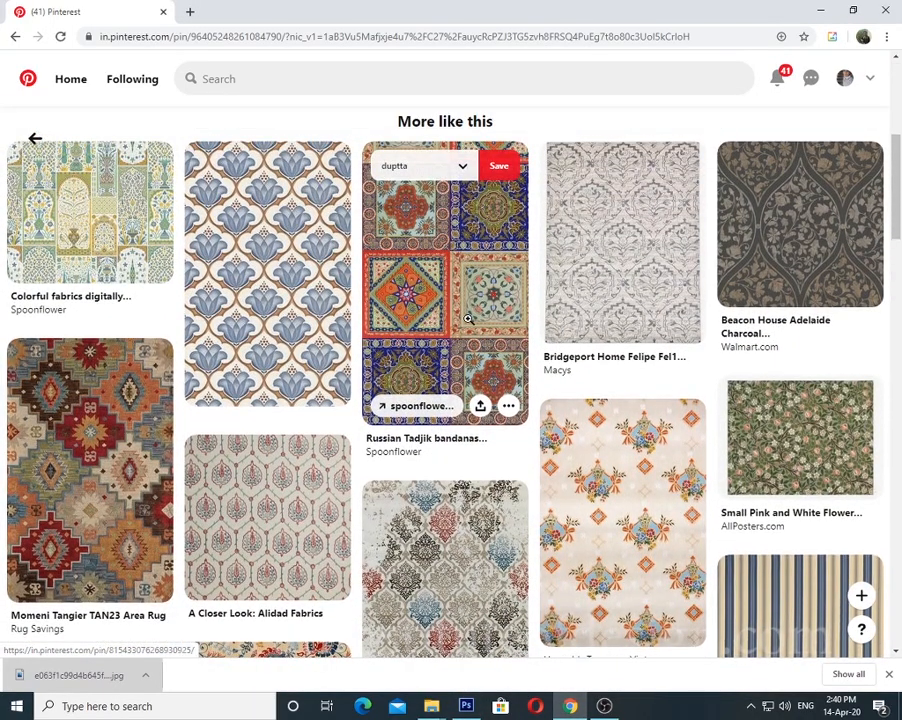
scroll(467, 318, down, 6)
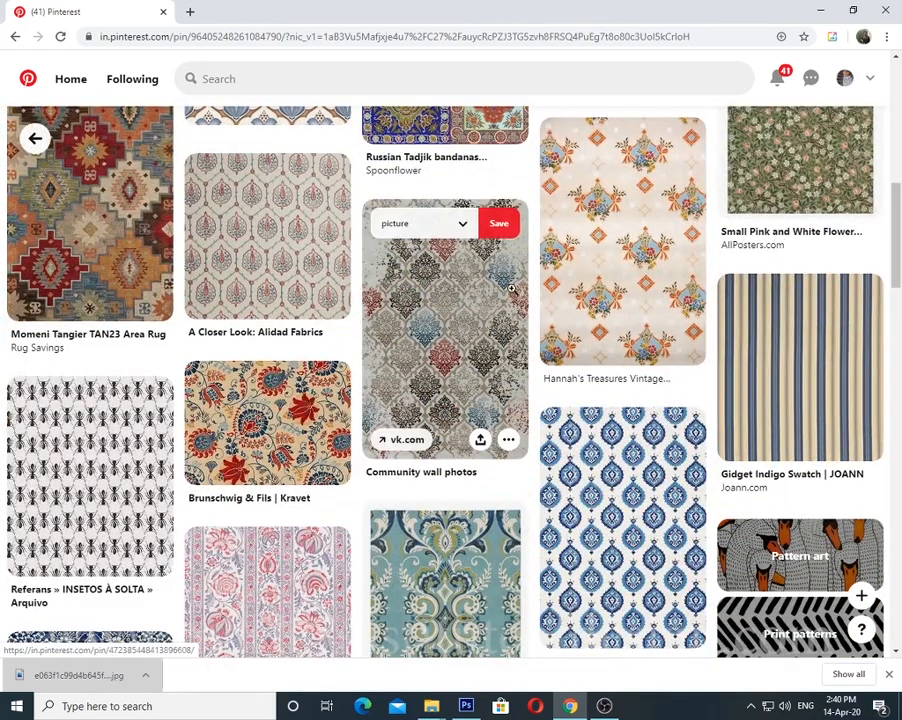
scroll(511, 288, down, 15)
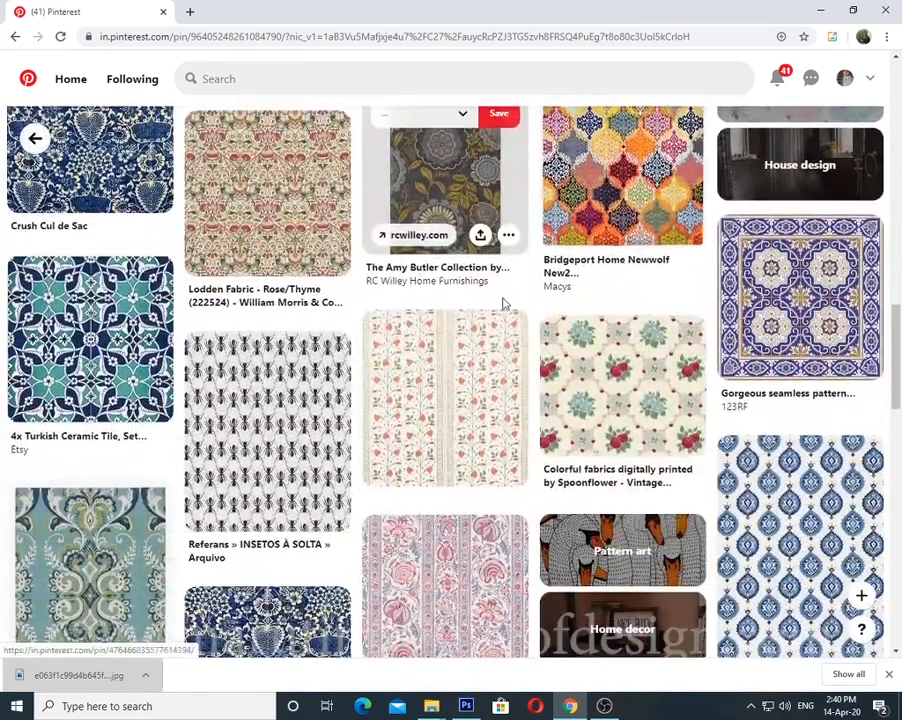
scroll(505, 304, down, 3)
scroll(503, 298, down, 2)
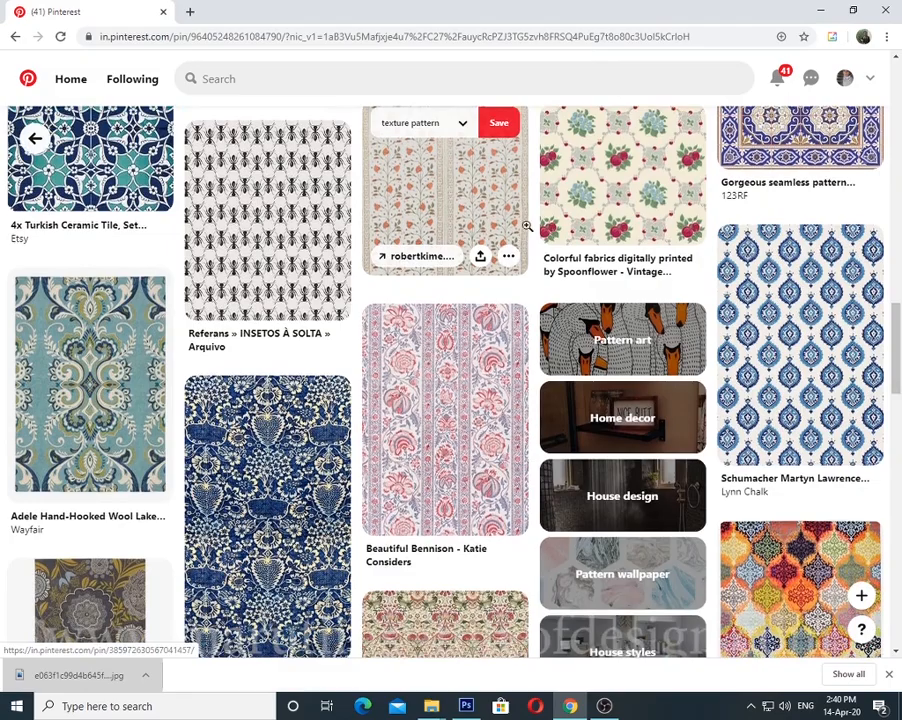
scroll(512, 240, up, 10)
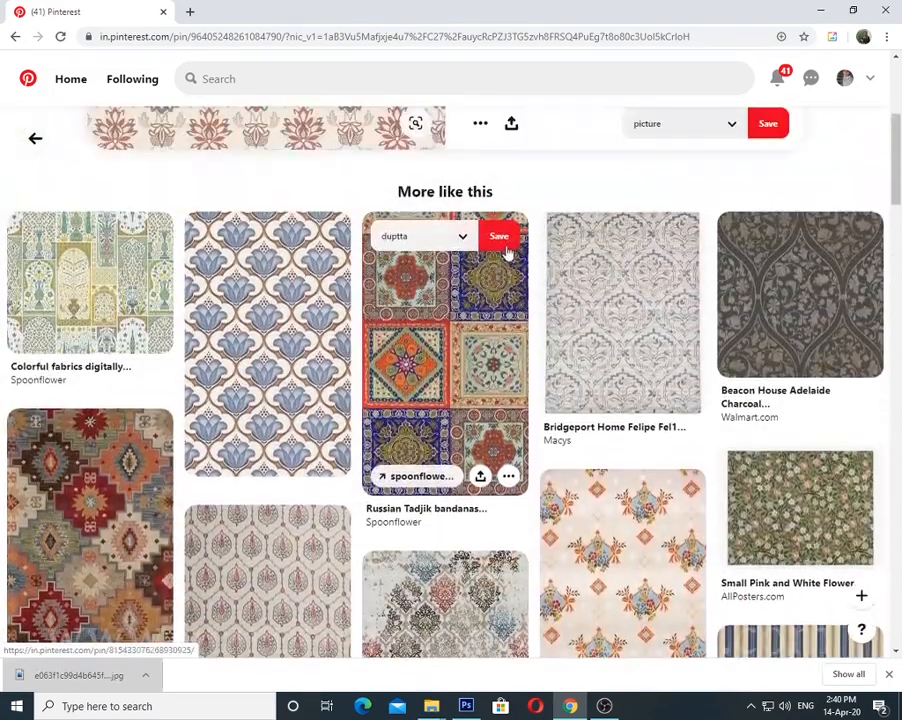
Open the Russian Tadjik bandanas pin, look through its related patterns, and return to the previous pin
click(507, 253)
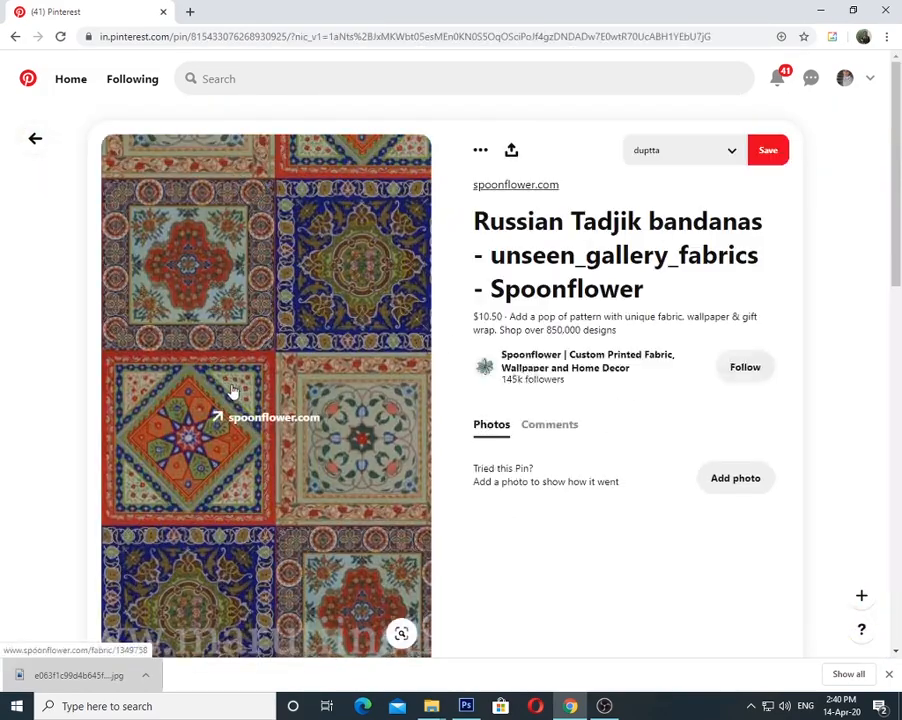
scroll(236, 390, down, 5)
scroll(239, 387, down, 5)
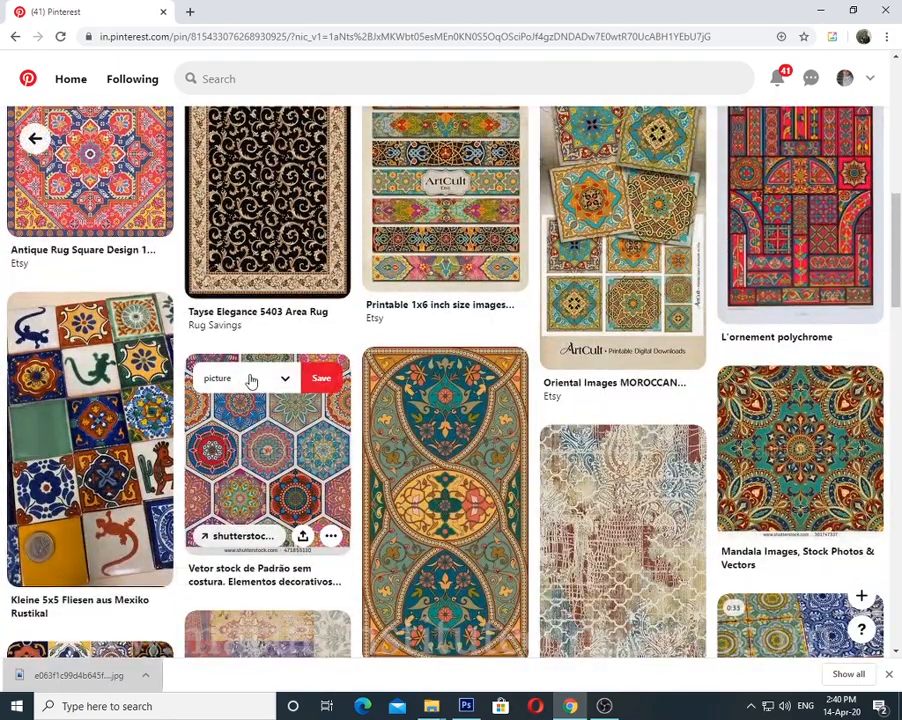
scroll(251, 381, down, 4)
scroll(251, 374, up, 9)
click(15, 36)
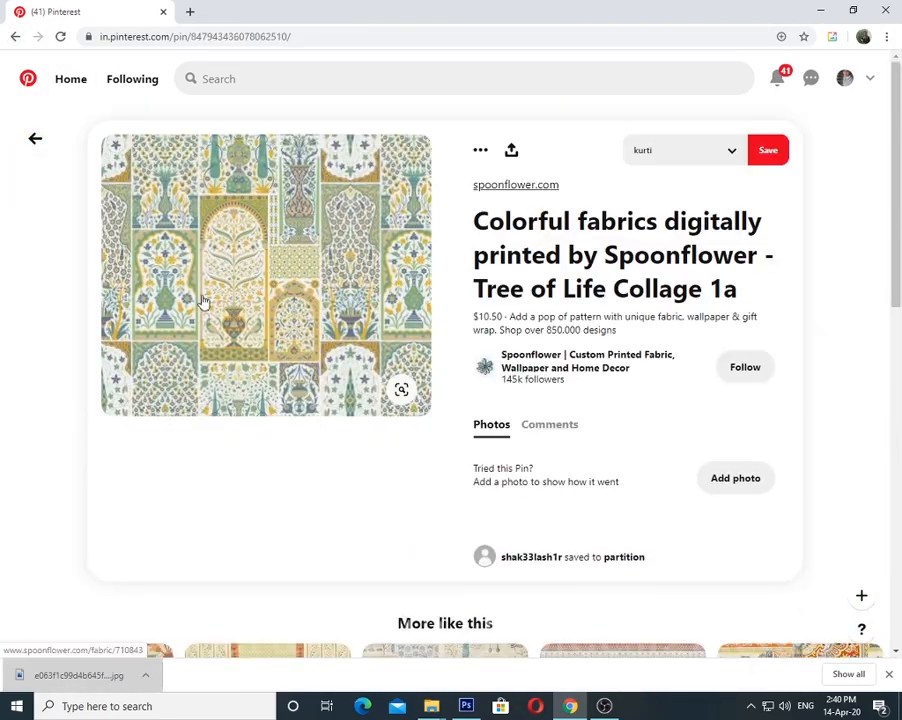
Save the image of Spoonflower's Tree of Life Collage 1a pin to the computer
right_click(201, 245)
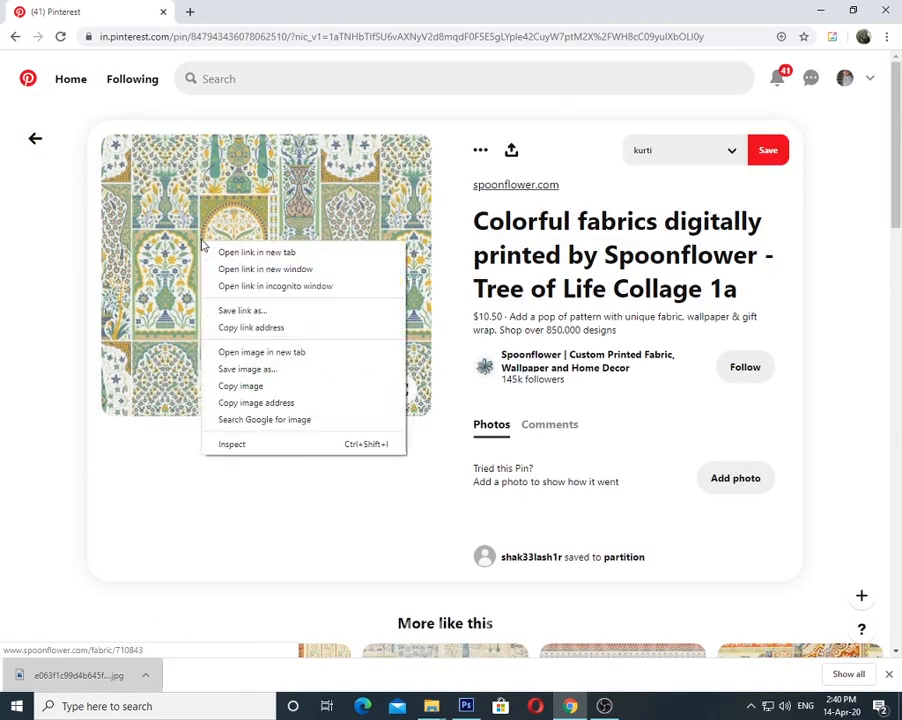
click(226, 369)
click(522, 446)
Open the downloaded Tree of Life image in Photoshop and copy all of it into Untitled-1 as a new layer
click(70, 675)
key(ctrl+a)
key(ctrl+c)
key(ctrl+Tab)
scroll(582, 424, up, 1)
key(ctrl+v)
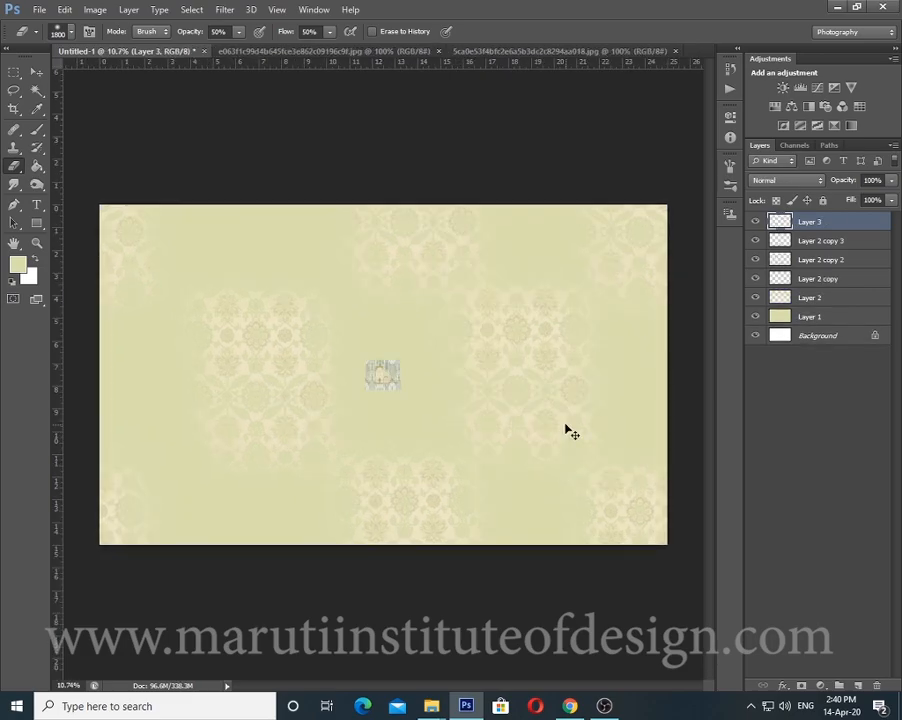
Scale up the pasted Tree of Life pattern with Free Transform at the middle of the canvas
key(ctrl+t)
drag(402, 359, 477, 306)
key(Return)
Erase the hard edges around Layer 3 with a 1400 px eraser at 100% opacity and 90% flow
key(bracketleft)
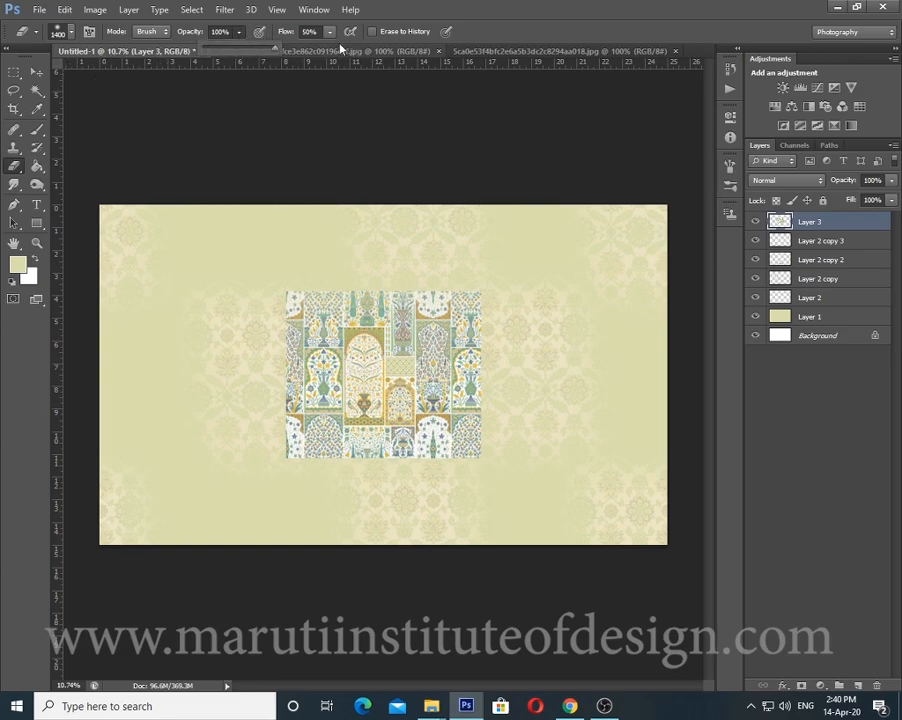
drag(329, 31, 333, 54)
mouse_move(284, 283)
mouse_down()
mouse_move(451, 279)
mouse_move(422, 307)
mouse_move(283, 277)
mouse_move(263, 486)
mouse_move(430, 473)
mouse_move(529, 399)
mouse_move(507, 294)
mouse_move(515, 450)
mouse_move(338, 498)
mouse_move(285, 285)
mouse_move(273, 514)
mouse_move(490, 282)
mouse_up()
Use Free Transform to enlarge the edge-faded Layer 3 motif slightly and shift it up
key(ctrl+t)
drag(453, 351, 458, 336)
key(Return)
Try out the blend modes on Layer 3 and set it to Luminosity
scroll(796, 184, down, 11)
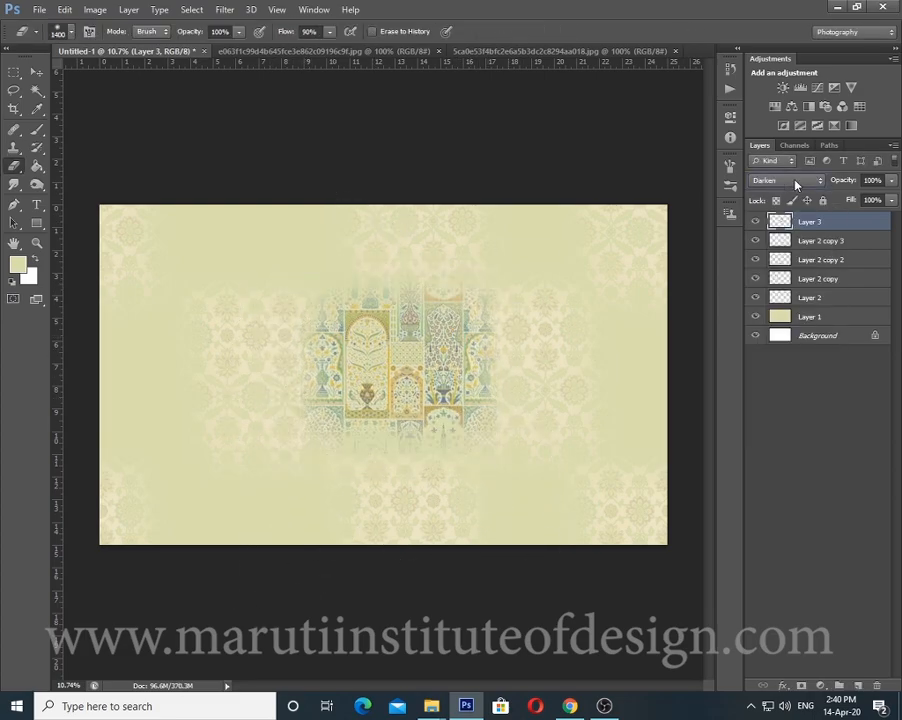
scroll(796, 184, up, 1)
scroll(796, 184, down, 1)
scroll(796, 184, down, 5)
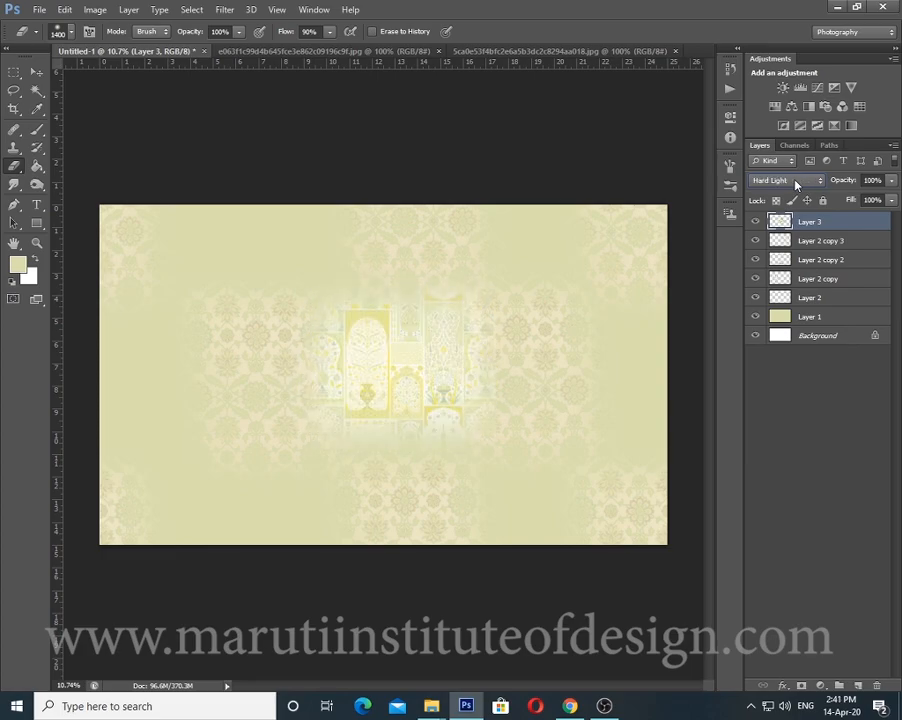
scroll(796, 184, down, 5)
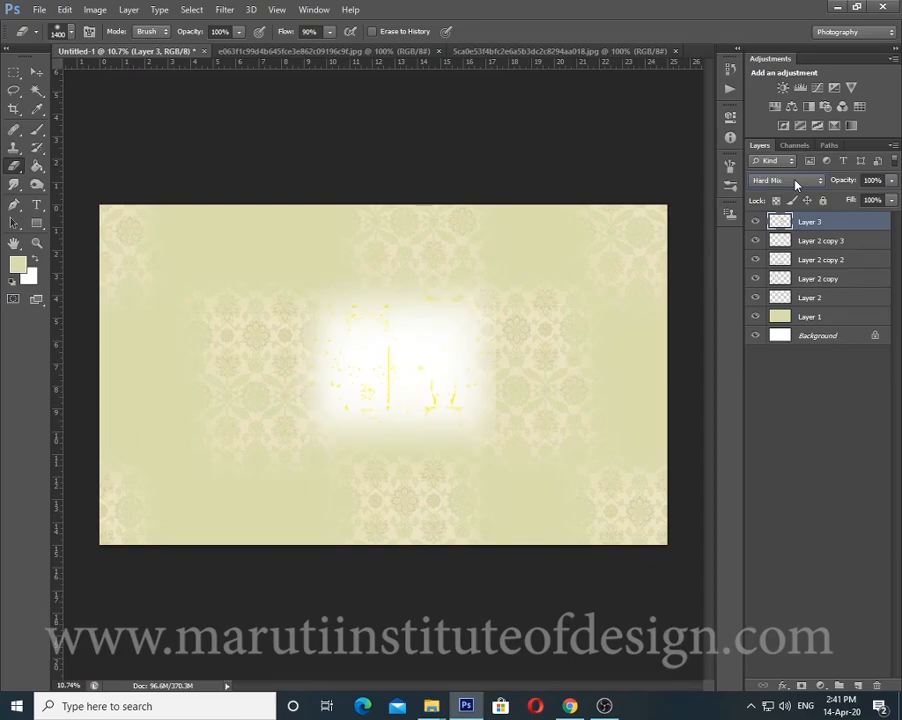
scroll(796, 184, down, 5)
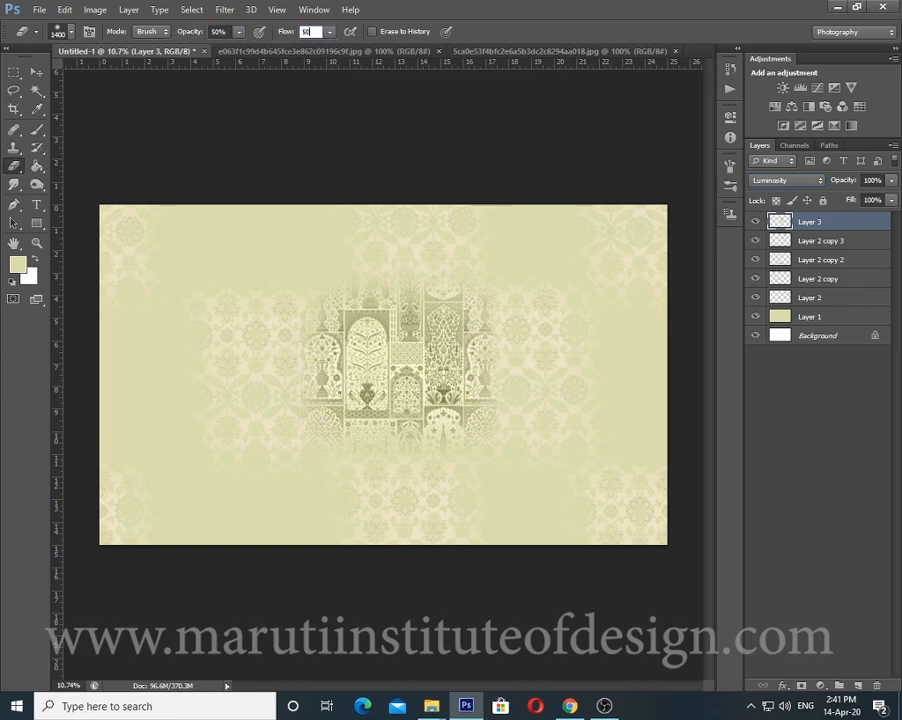
Soften the borders of the Layer 3 motif with the eraser at 50% opacity and 50% flow
mouse_move(315, 296)
mouse_down()
mouse_move(294, 390)
mouse_move(340, 437)
mouse_move(330, 382)
mouse_move(358, 397)
mouse_move(337, 505)
mouse_move(308, 282)
mouse_move(515, 295)
mouse_move(467, 406)
mouse_move(496, 418)
mouse_move(498, 471)
mouse_up()
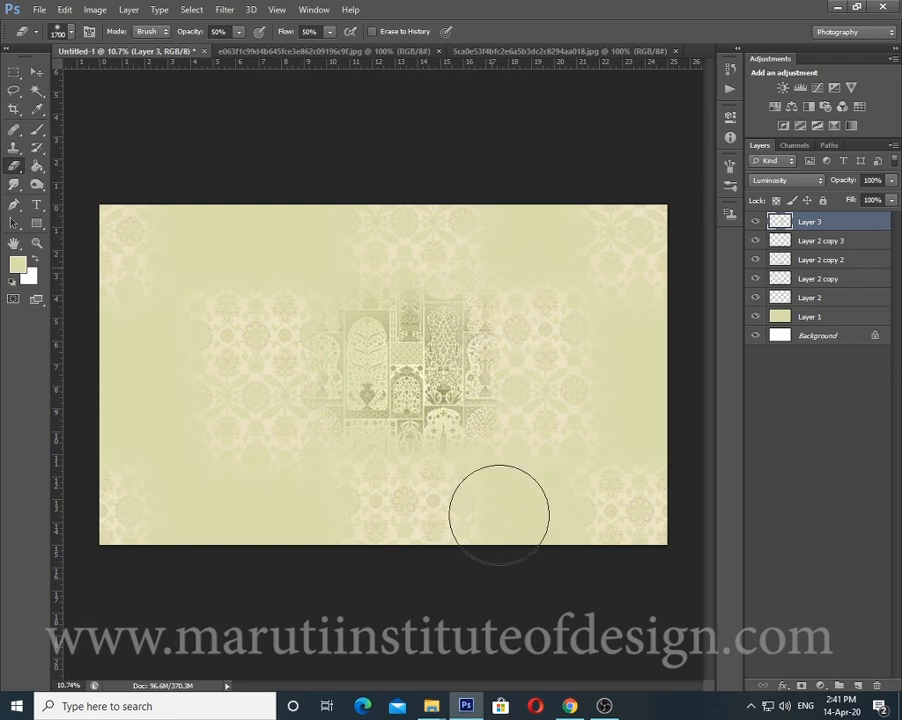
drag(301, 495, 469, 541)
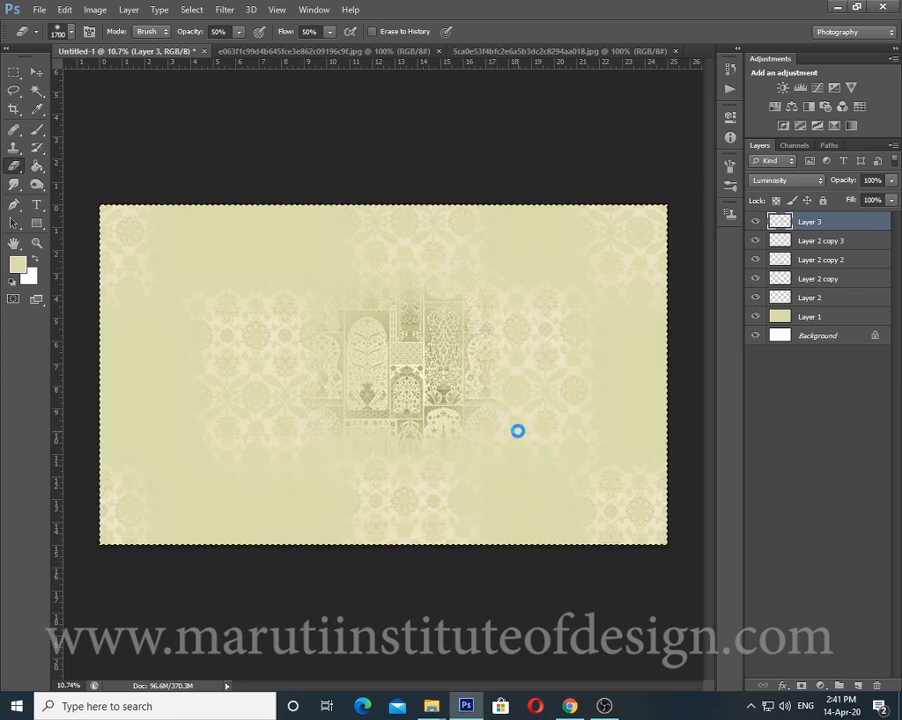
Offset Layer 3 by -6013 px horizontally and -6822 px vertically with Wrap Around, across the canvas's top and bottom edges
key(ctrl+alt+f)
drag(543, 253, 564, 490)
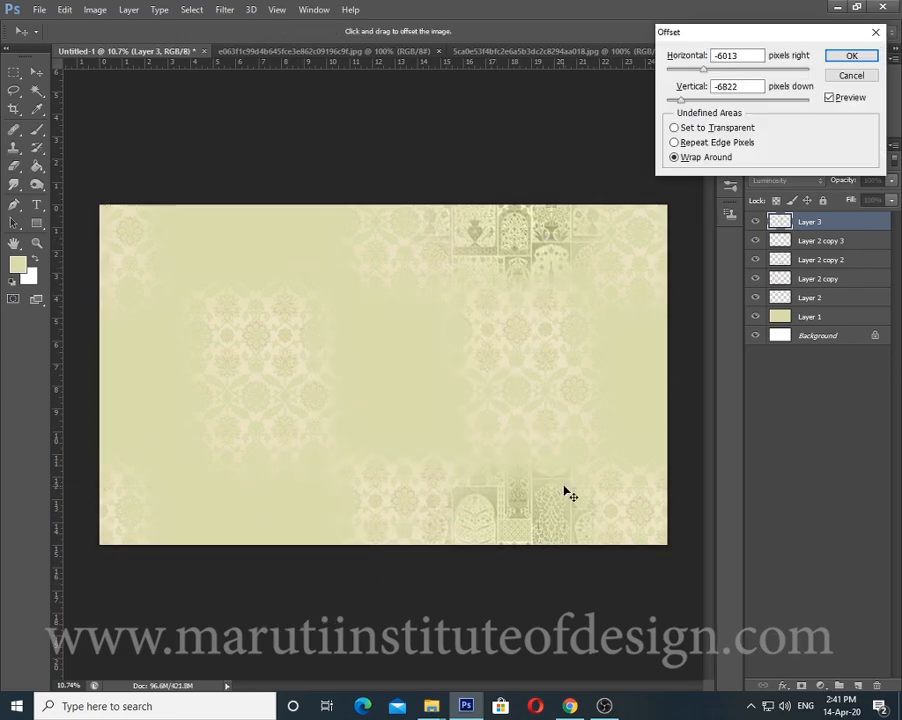
key(Return)
Duplicate Layer 3 and offset the copy with Wrap Around to mid-height at the canvas's right edge
key(ctrl+j)
key(ctrl+alt+f)
mouse_move(617, 422)
mouse_down()
mouse_move(636, 376)
mouse_move(640, 390)
mouse_up()
key(Return)
Duplicate the arch motif layer again and offset it with Wrap Around to the centre of the canvas
key(ctrl+j)
key(ctrl+alt+f)
drag(578, 398, 348, 394)
key(Return)
Duplicate the arch motif once more and offset it to wrap across the top and bottom of the canvas's left half
key(ctrl+j)
key(ctrl+alt+f)
key(Return)
scroll(381, 375, down, 1)
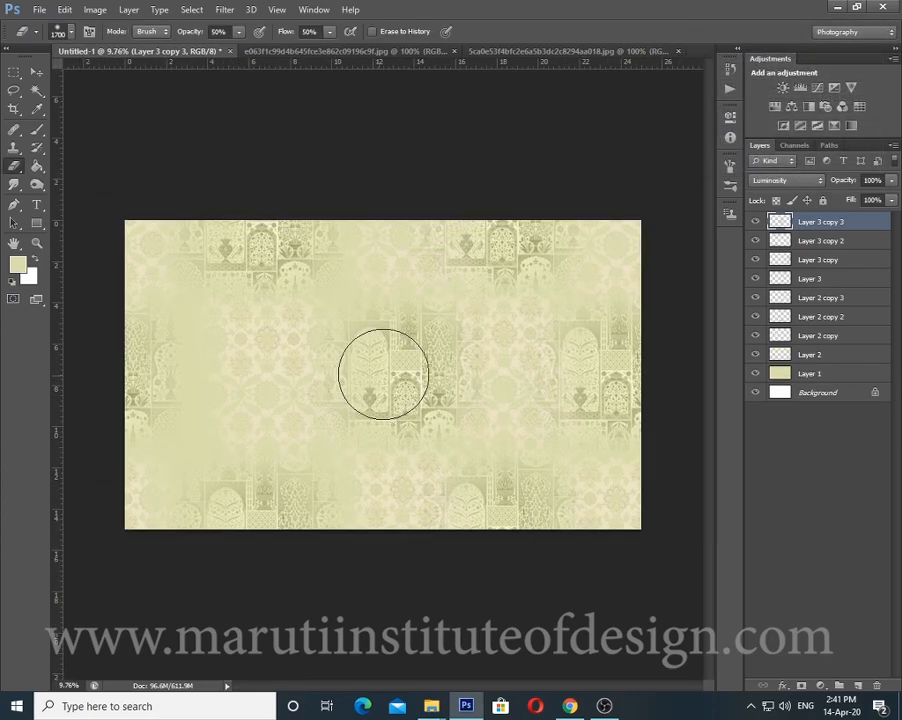
Offset Layer 3 copy farther right so its motif wraps across the canvas's left and right edges
ctrl+right_click(563, 381)
click(600, 372)
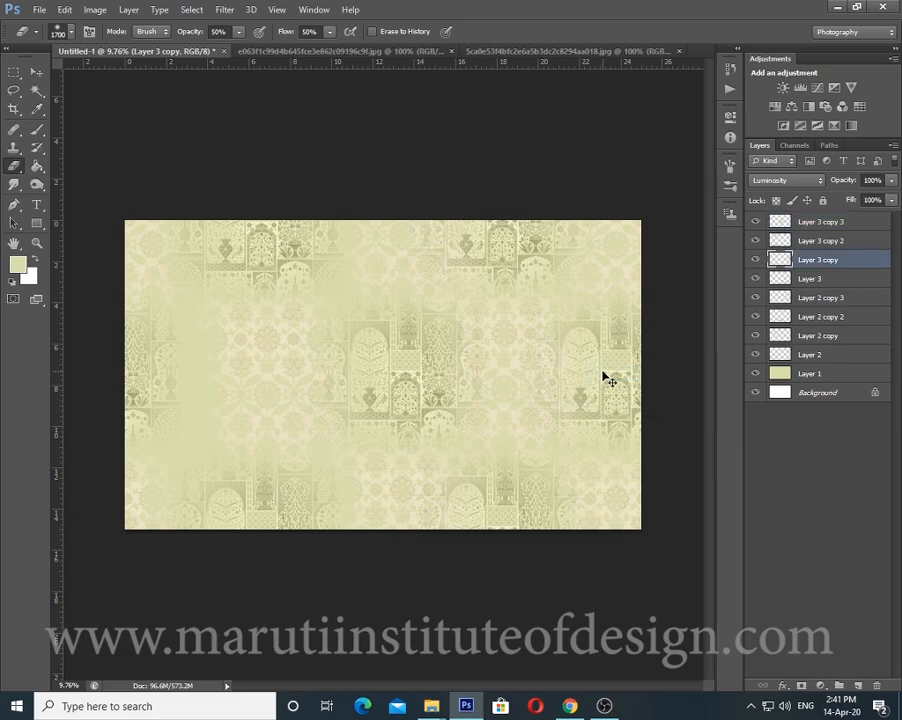
key(ctrl+alt+f)
mouse_move(303, 337)
mouse_down()
mouse_move(171, 415)
mouse_move(185, 389)
mouse_move(196, 392)
mouse_move(178, 376)
mouse_up()
key(Return)
key(e)
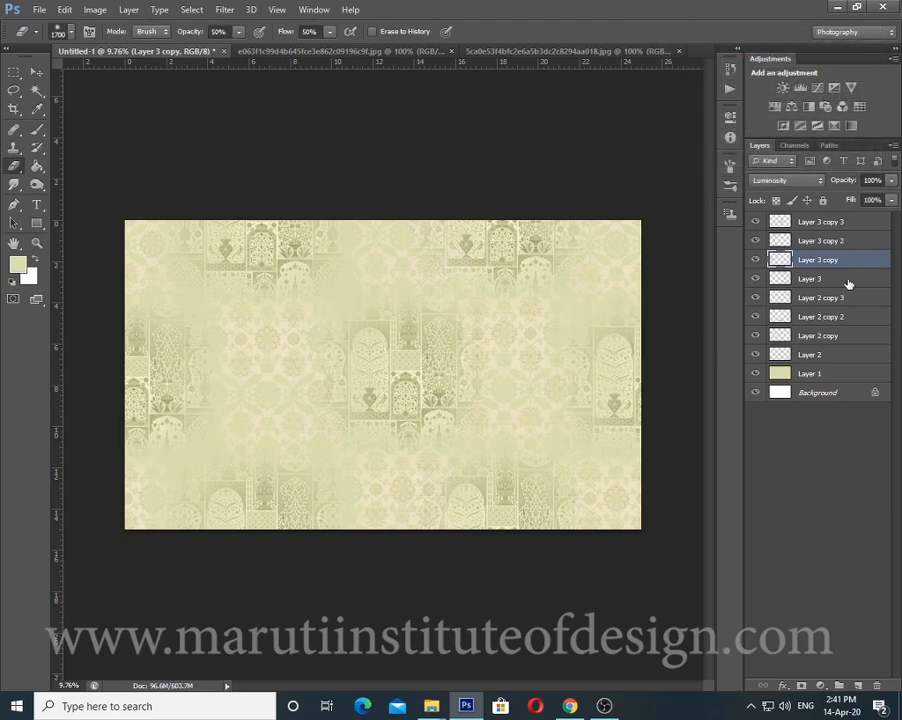
Group Layer 3 and its copies, compare the design with the group hidden, and lower the group's opacity to 70%
shift+click(820, 221)
key(ctrl+g)
click(755, 221)
click(755, 221)
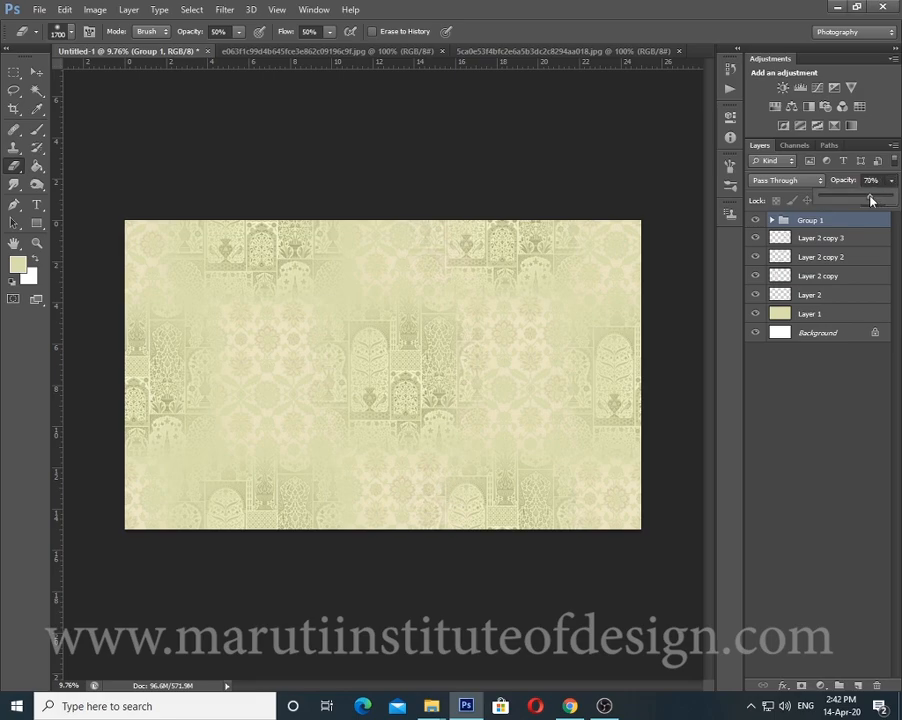
Group Layer 2 and its three copies, and reduce the group's fill to 38%
click(852, 238)
shift+click(848, 295)
key(ctrl+g)
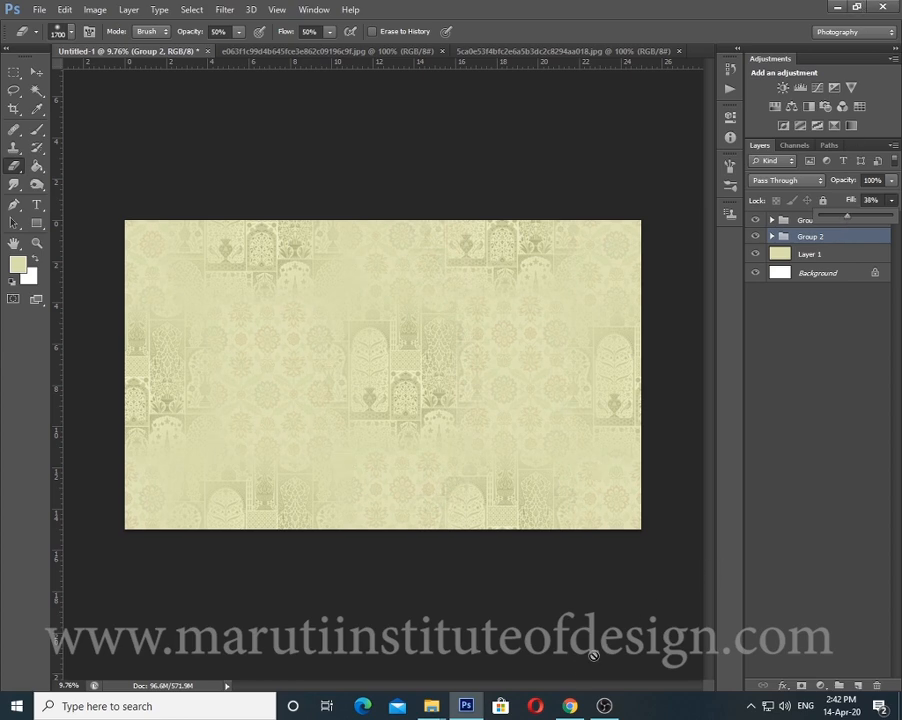
Switch to Chrome and look through the pins related to Tree of Life Collage 1a for the next pattern
click(477, 711)
scroll(460, 350, down, 10)
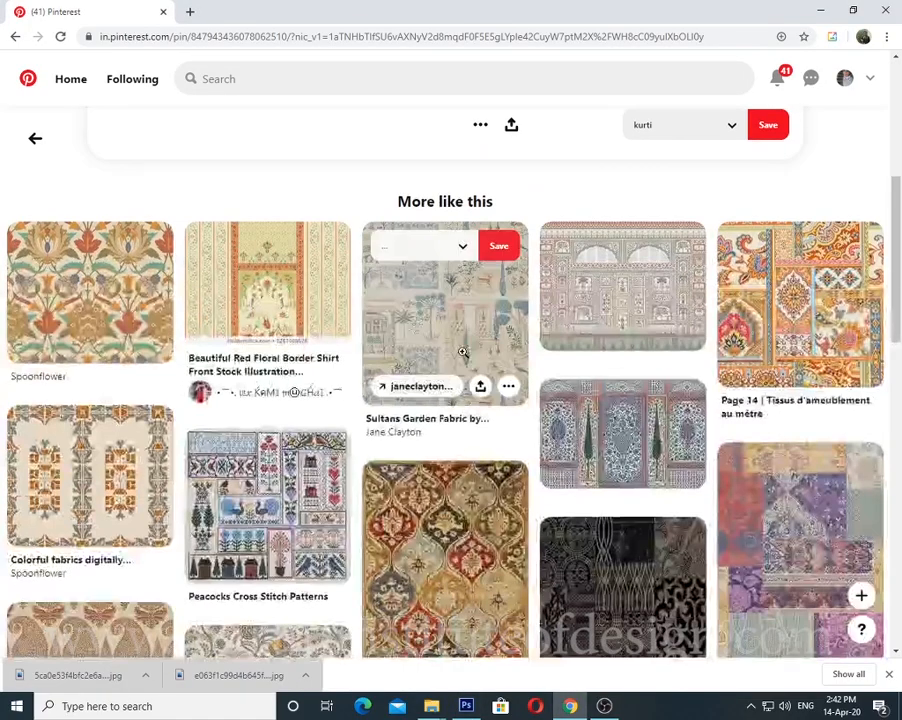
scroll(516, 322, up, 5)
scroll(519, 317, down, 6)
scroll(519, 317, down, 10)
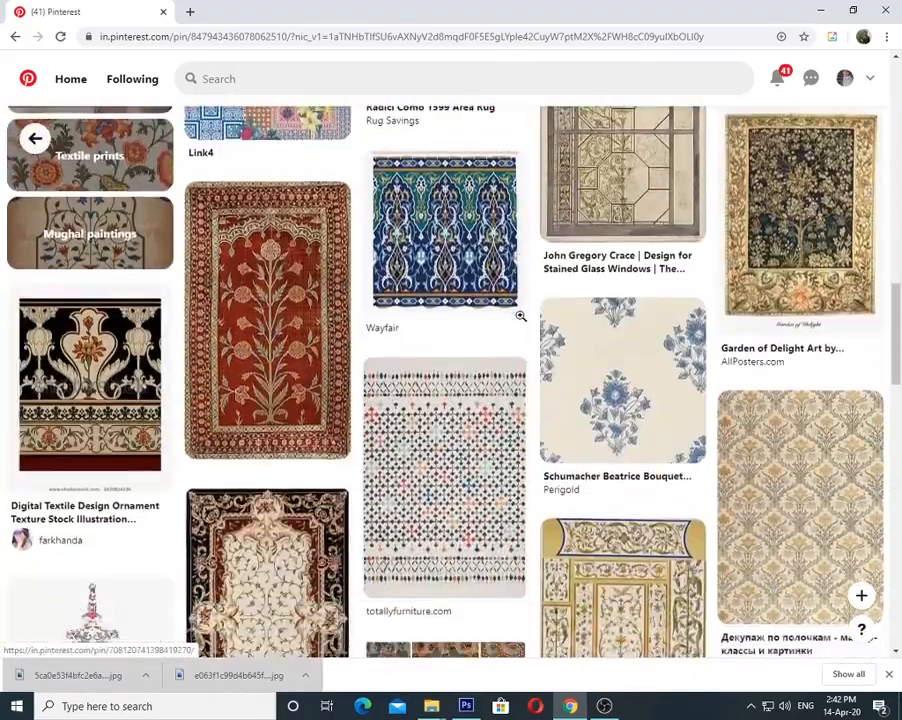
scroll(529, 314, down, 4)
scroll(529, 314, up, 3)
scroll(661, 257, up, 11)
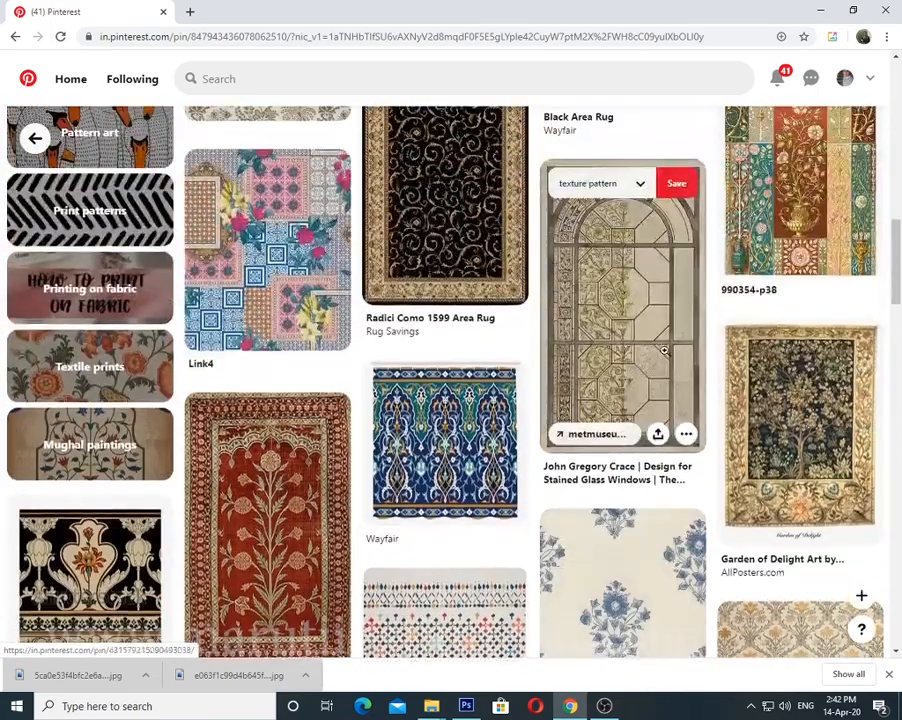
scroll(666, 351, up, 2)
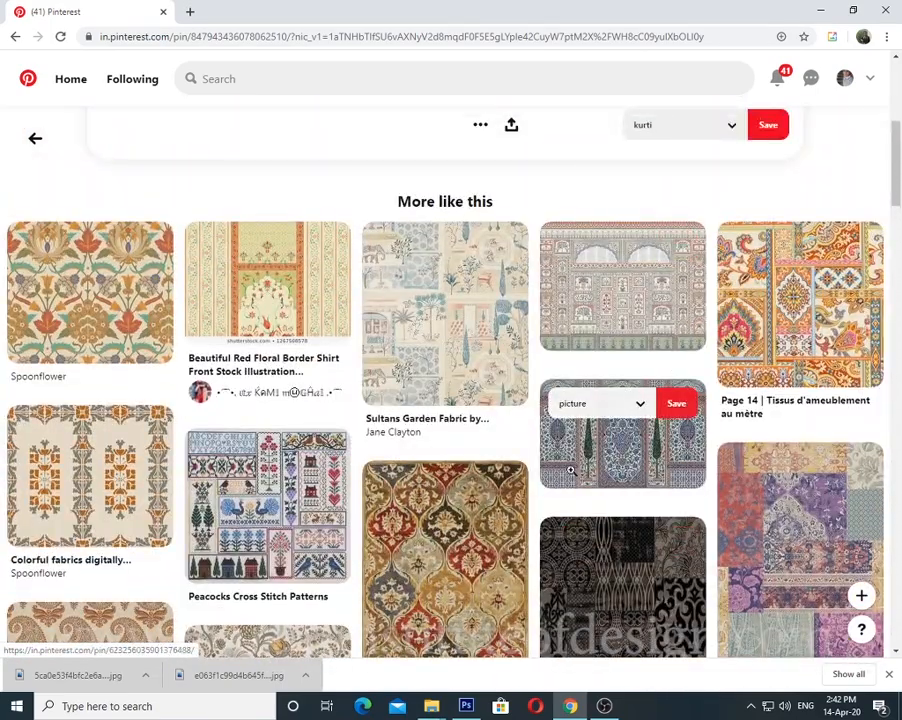
Open the blue Mughal cypress panel pin and look through its related patterns
click(593, 459)
scroll(362, 298, down, 4)
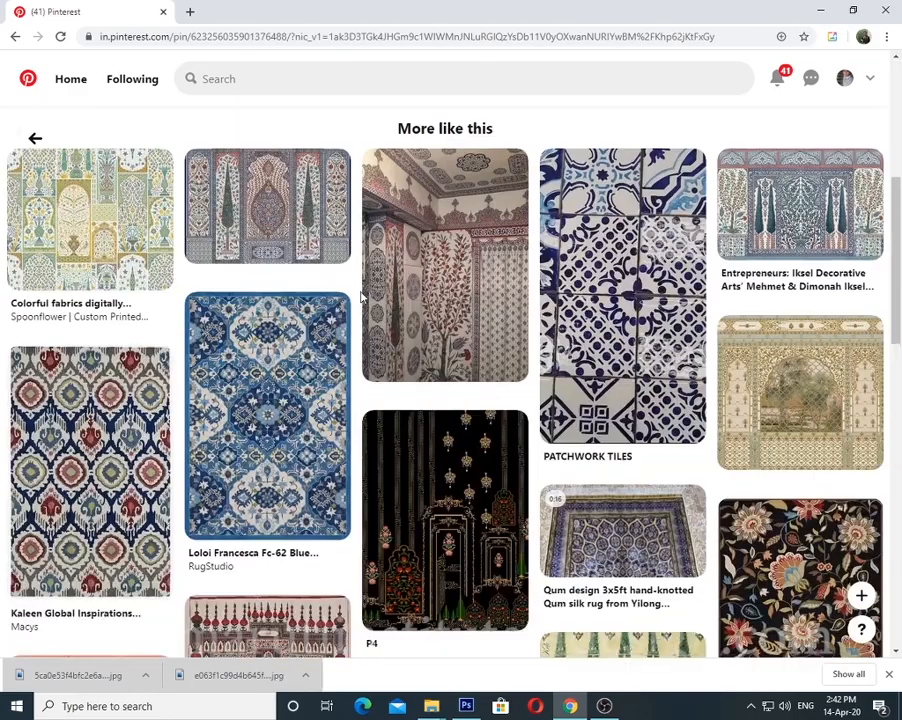
scroll(366, 288, down, 2)
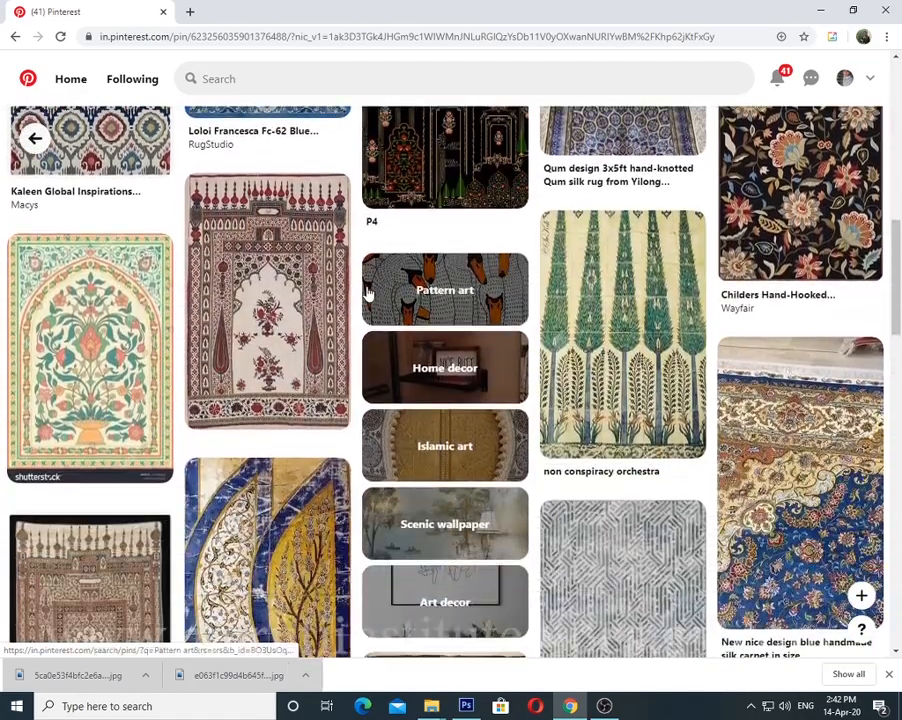
scroll(366, 290, up, 1)
scroll(370, 290, down, 2)
scroll(370, 290, down, 6)
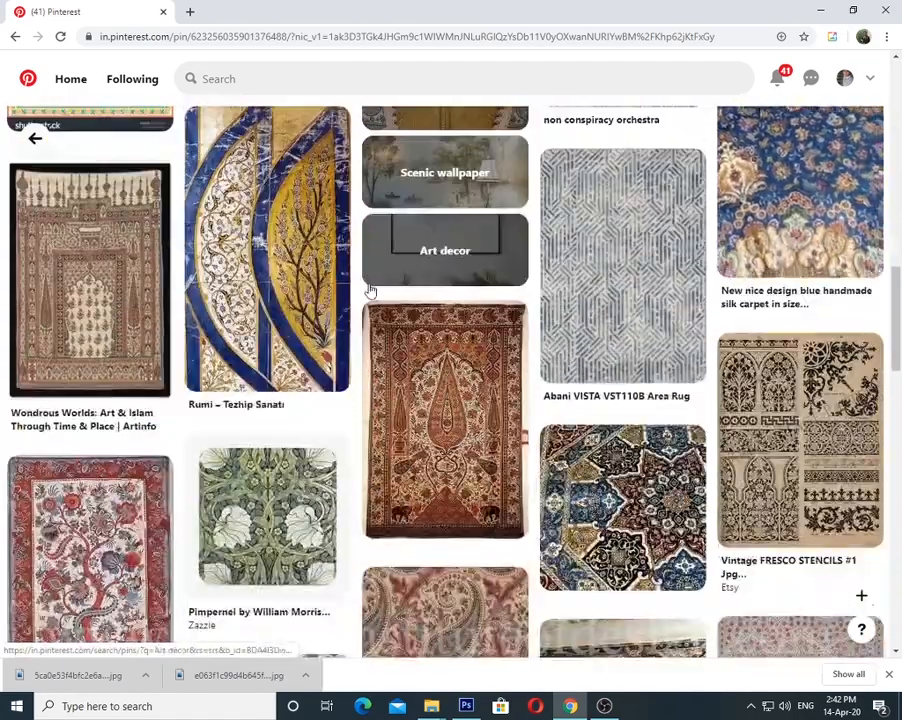
scroll(369, 286, up, 2)
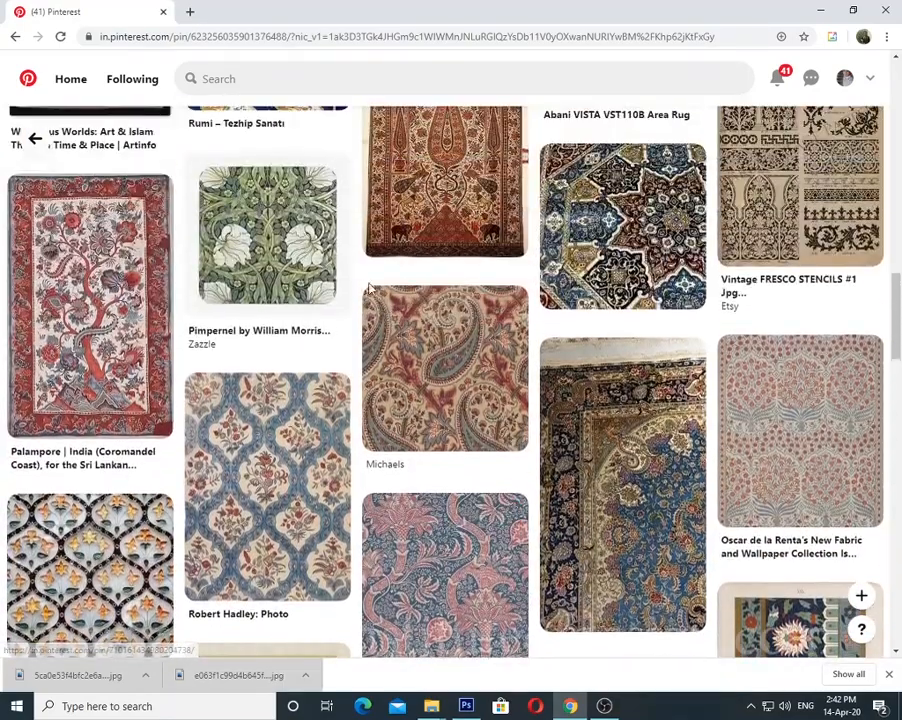
Open the michaels.com paisley pin and save its image to the computer
click(469, 363)
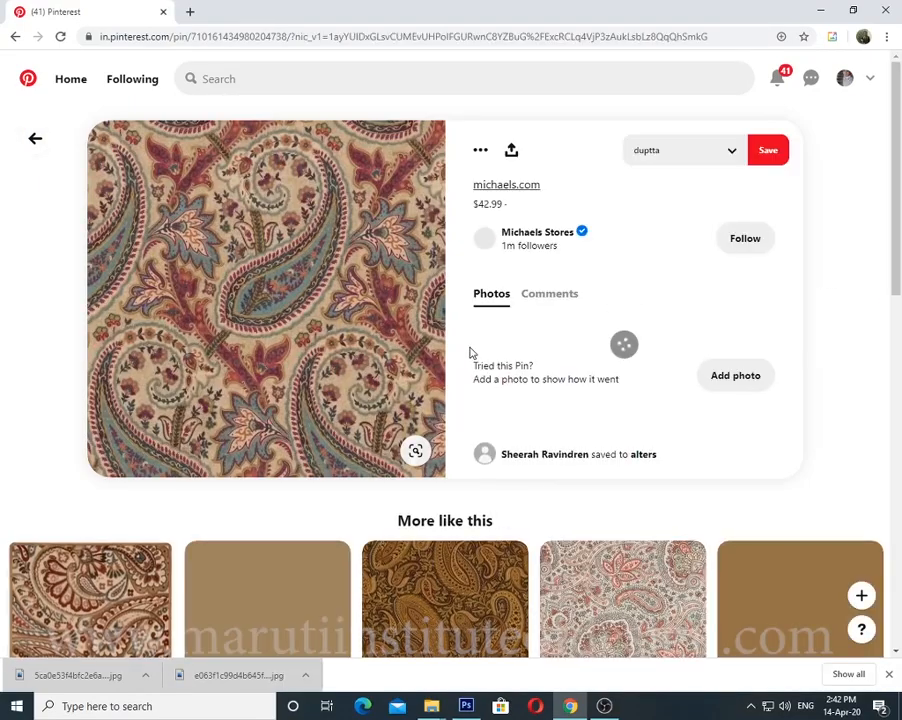
scroll(469, 350, down, 3)
scroll(469, 344, down, 2)
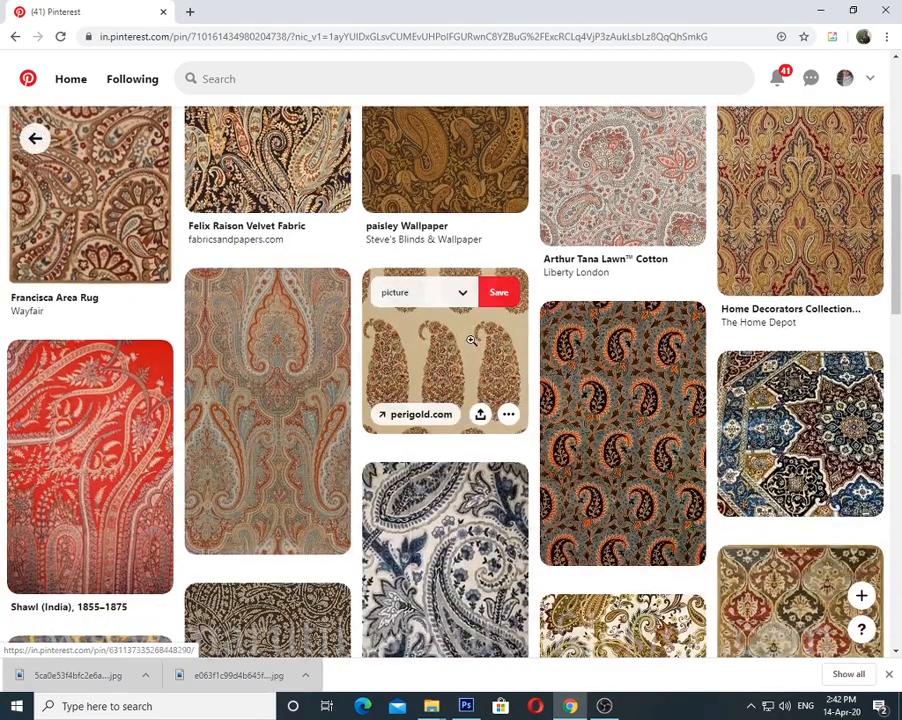
scroll(470, 340, up, 5)
right_click(294, 254)
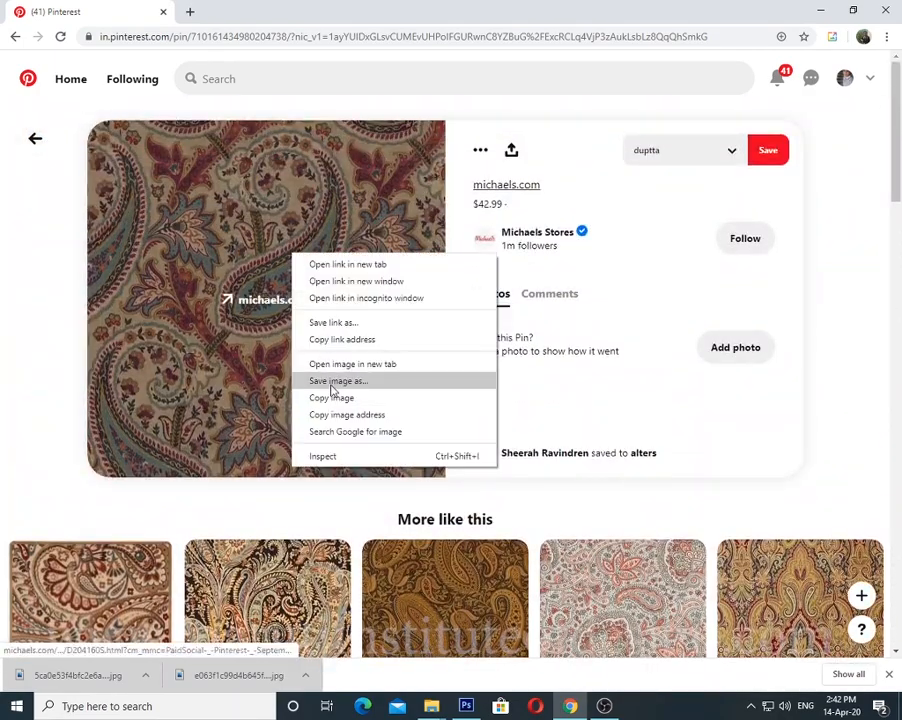
click(390, 376)
click(492, 446)
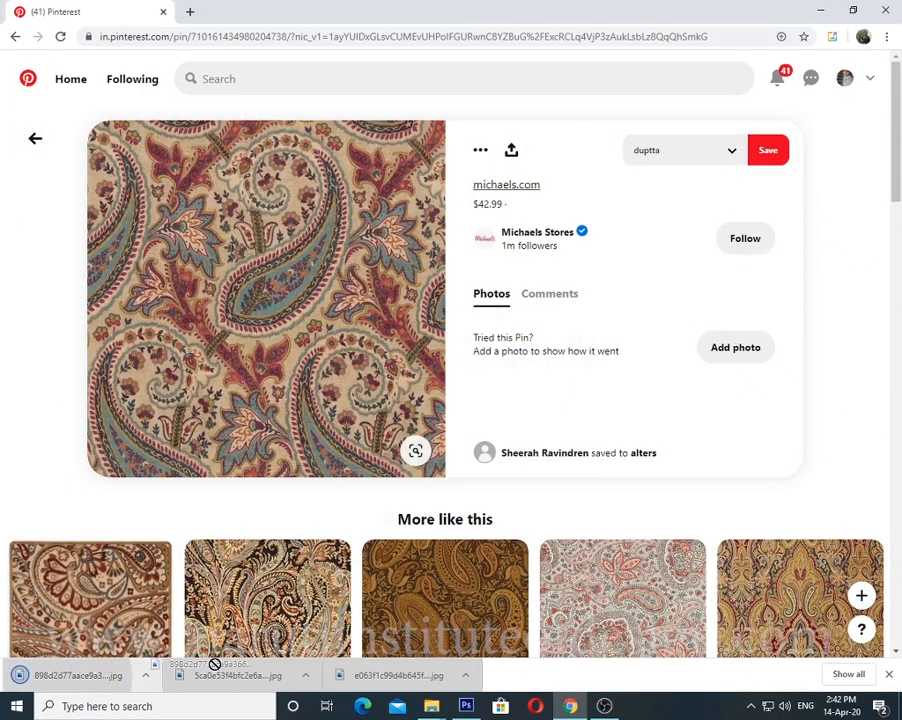
Switch to Photoshop, open the downloaded paisley image, copy it, and paste it into the Untitled-1 design
drag(460, 709, 797, 467)
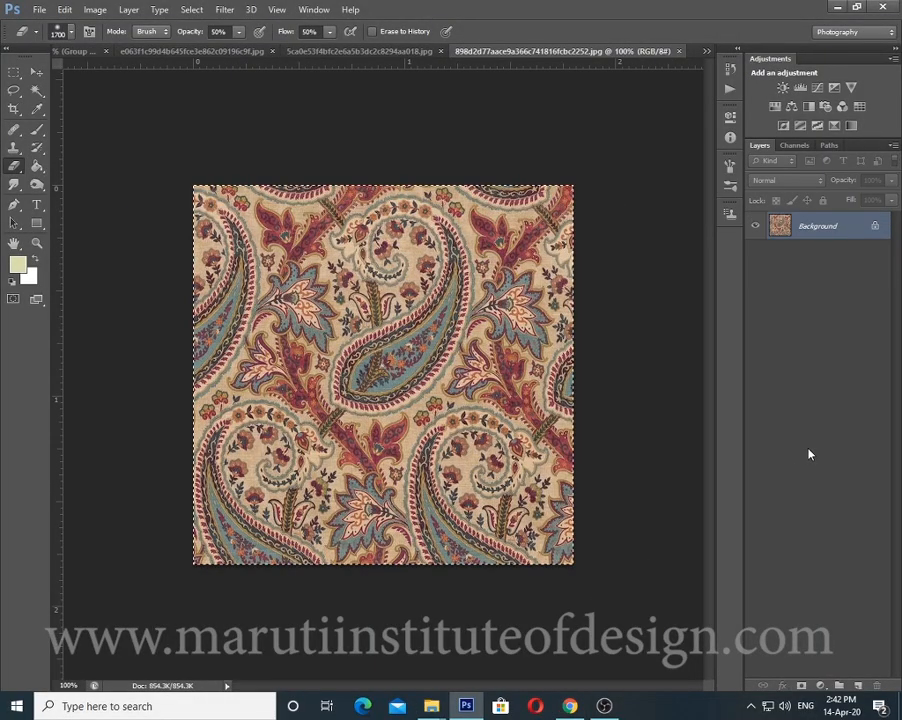
key(ctrl+c)
key(ctrl+Tab)
scroll(460, 412, up, 2)
key(ctrl+v)
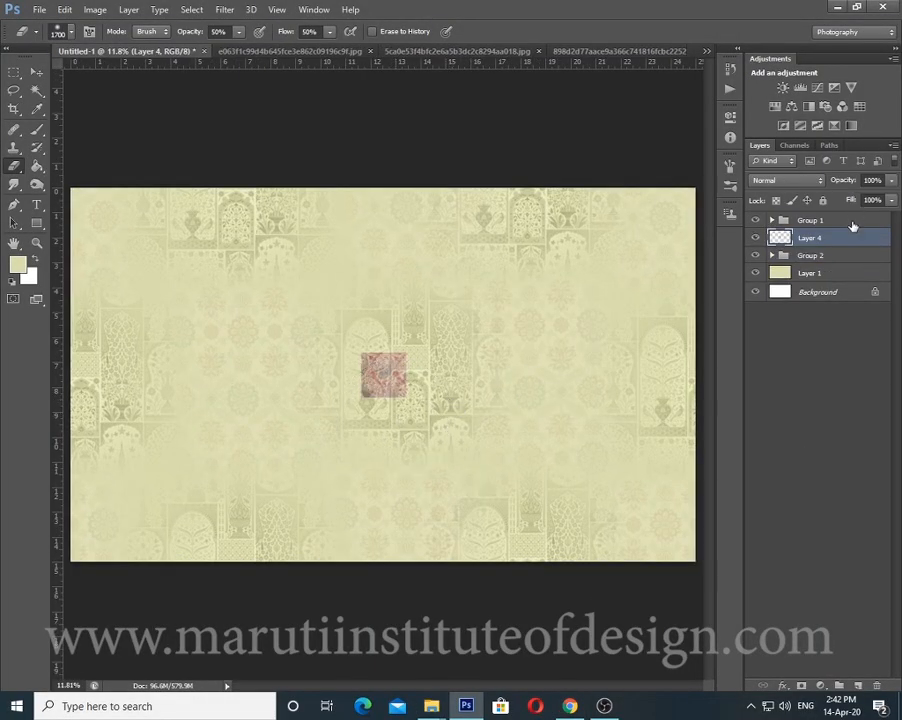
Bring Layer 4 above Group 1 and enlarge the paisley square to about 8 inches wide
drag(841, 215, 841, 218)
key(ctrl+t)
drag(406, 352, 479, 266)
key(Return)
key(e)
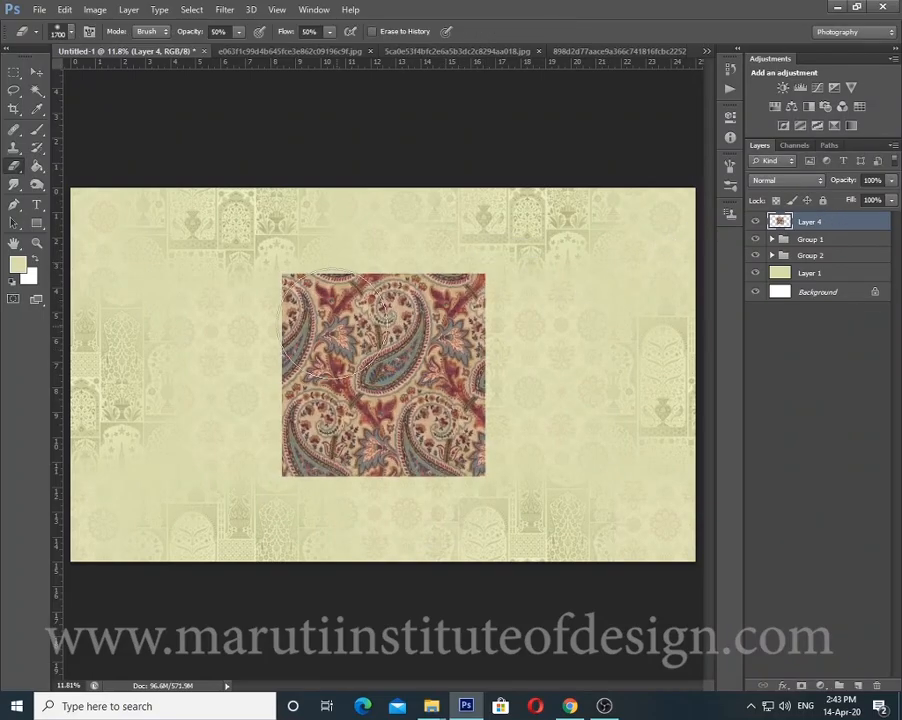
Erase the paisley square's hard edges with a soft eraser at 100% opacity so they fade into the ground
scroll(316, 313, up, 1)
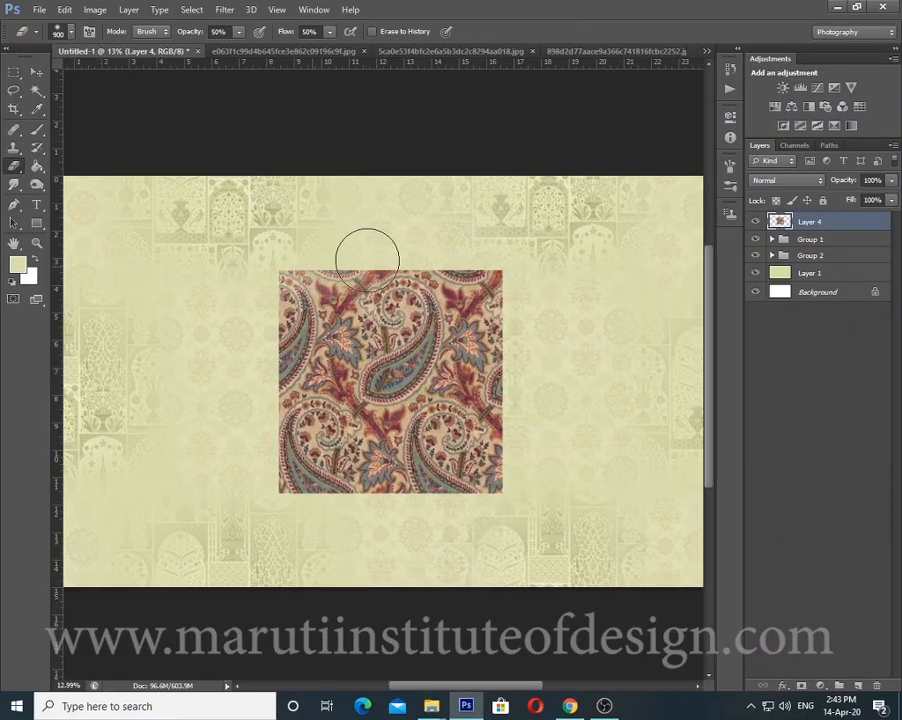
mouse_move(297, 242)
mouse_down()
mouse_move(305, 281)
mouse_move(487, 288)
mouse_move(283, 294)
mouse_move(275, 371)
mouse_move(284, 498)
mouse_move(550, 500)
mouse_up()
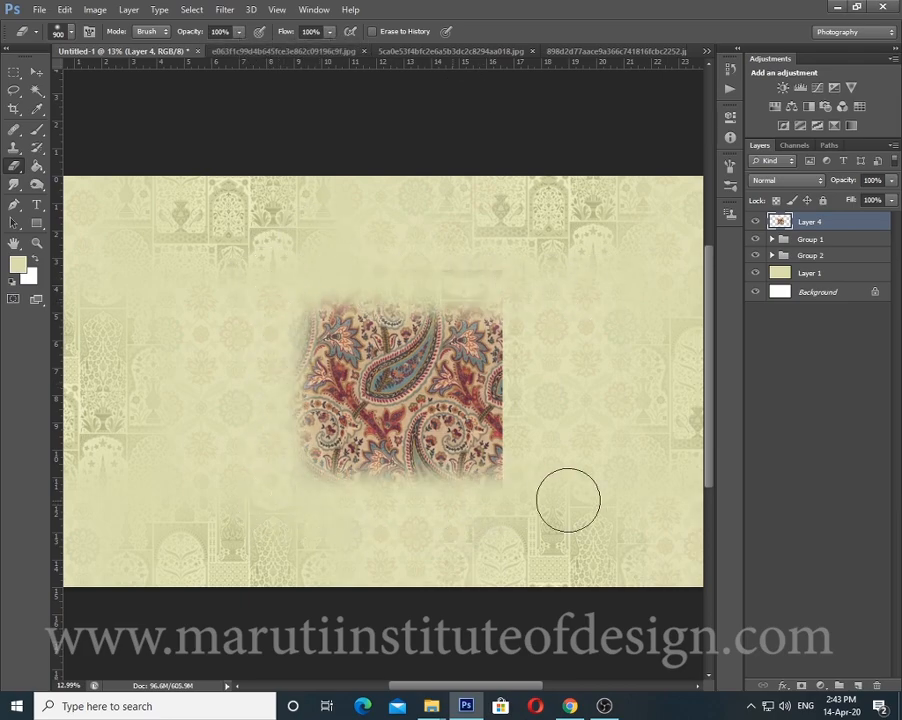
mouse_move(510, 318)
mouse_down()
mouse_move(516, 522)
mouse_move(319, 340)
mouse_move(341, 390)
mouse_up()
Try blend modes on the paisley Layer 4 and settle on Pin Light
click(788, 183)
click(788, 183)
scroll(788, 183, down, 8)
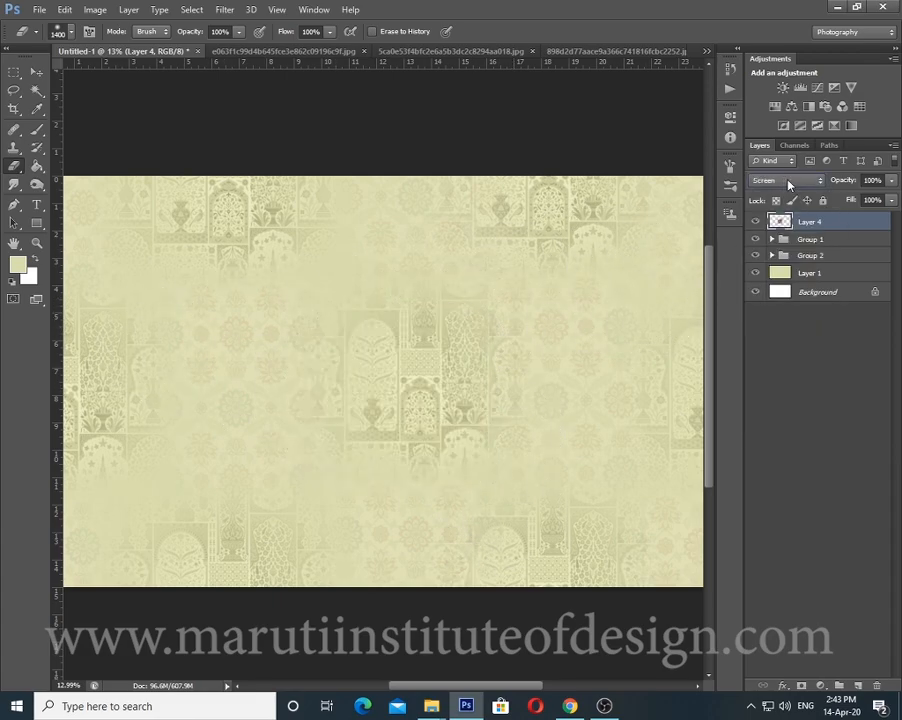
scroll(788, 183, down, 4)
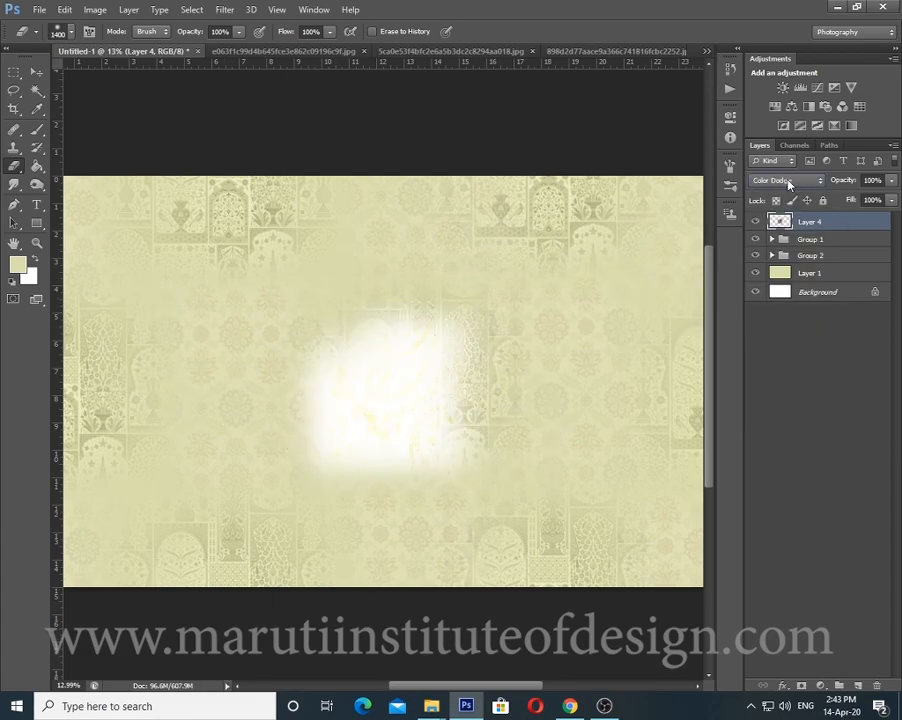
scroll(788, 183, down, 7)
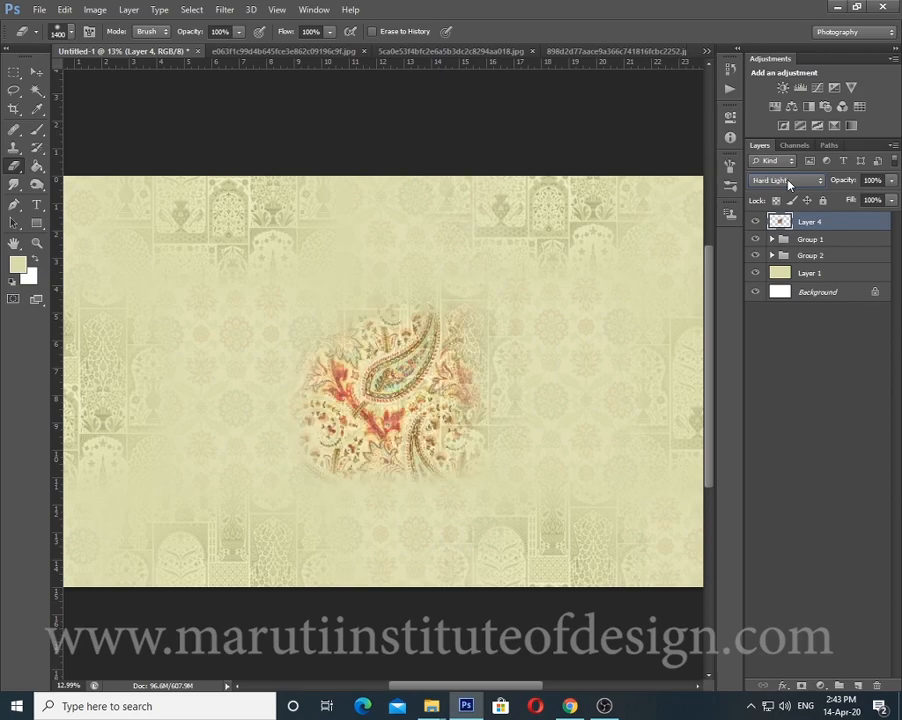
scroll(788, 183, down, 4)
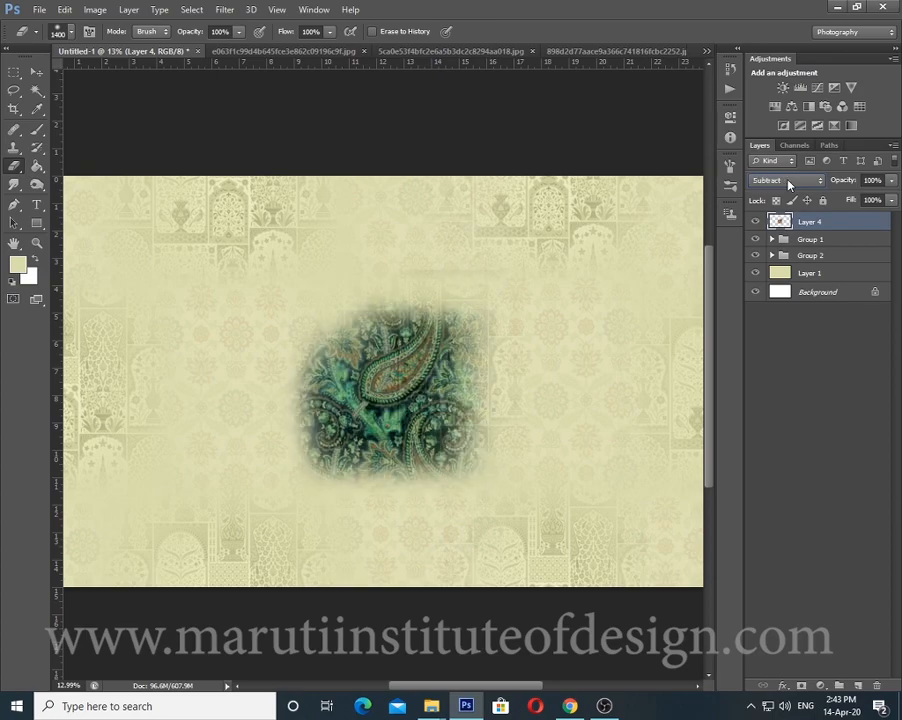
scroll(788, 183, up, 7)
scroll(788, 183, down, 4)
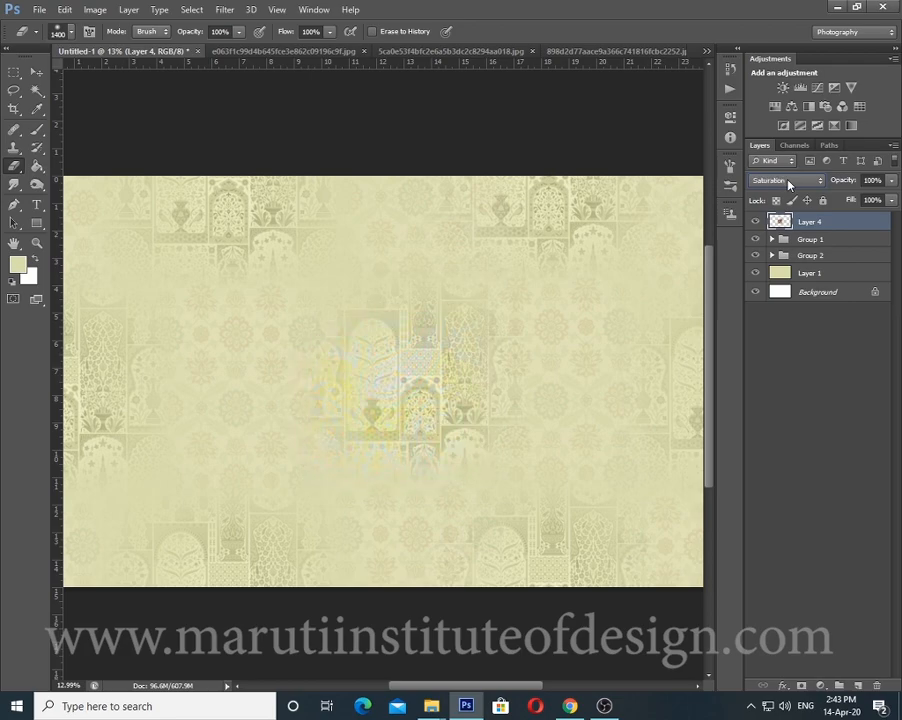
scroll(788, 183, up, 1)
scroll(788, 183, up, 5)
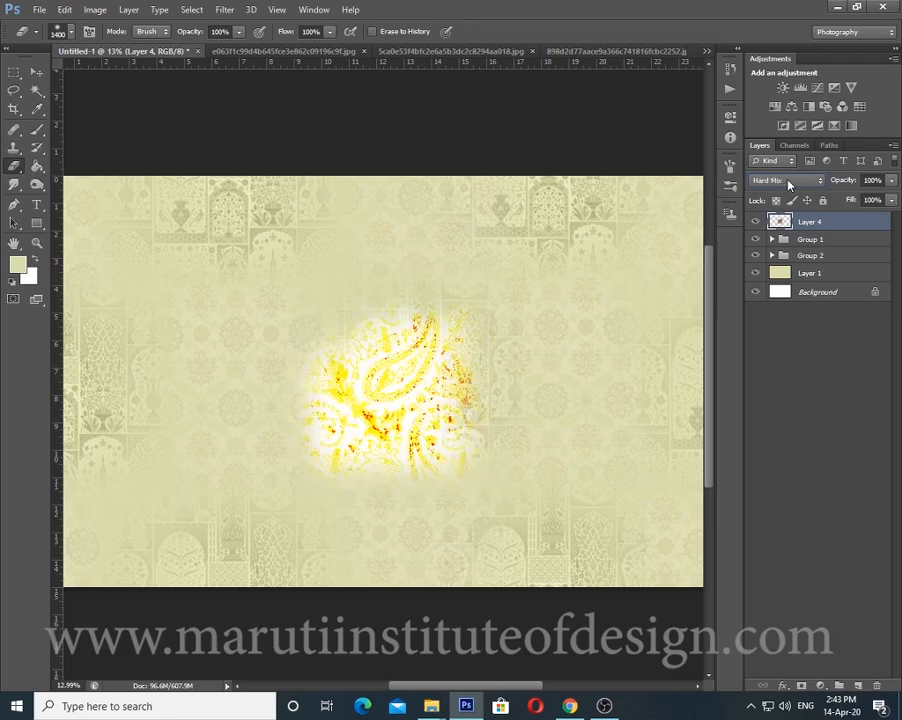
Move the paisley patch to the left part of the canvas and reduce its fill to 47%
key(ctrl+t)
drag(404, 412, 241, 402)
key(Return)
scroll(284, 408, down, 1)
key(ctrl+0)
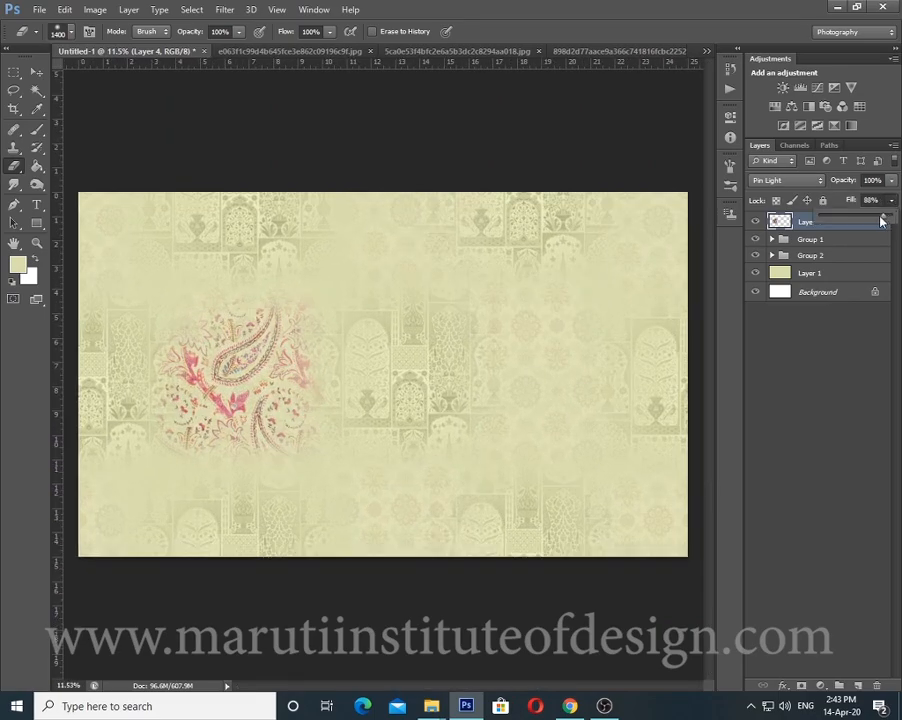
drag(885, 219, 851, 224)
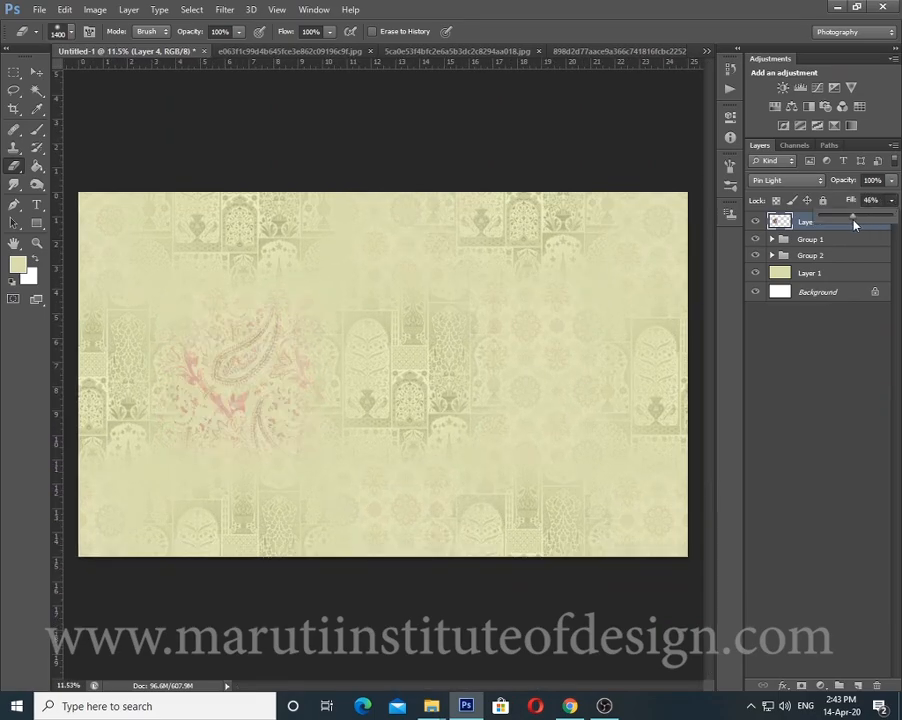
key(Return)
Offset the paisley layer with wrap-around so that the motif sits in the canvas's upper-right corner
key(ctrl+a)
key(ctrl+x)
key(ctrl+v)
key(ctrl+alt+f)
drag(560, 300, 662, 258)
key(Return)
Duplicate Layer 4 and offset the copy with wrap-around to the left middle of the canvas
key(ctrl+j)
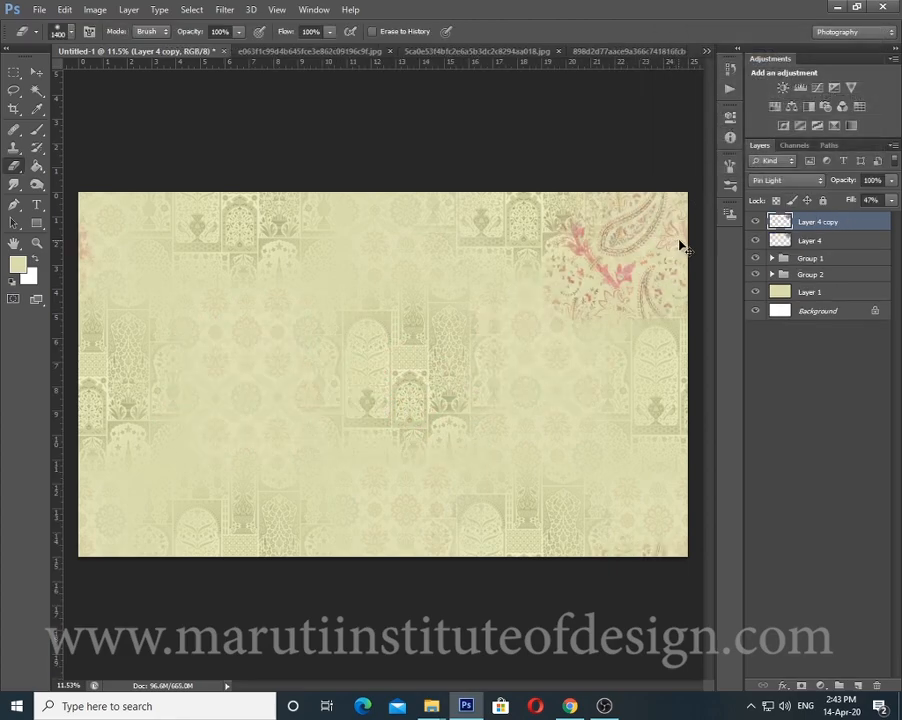
key(ctrl+alt+f)
drag(399, 387, 269, 321)
key(Return)
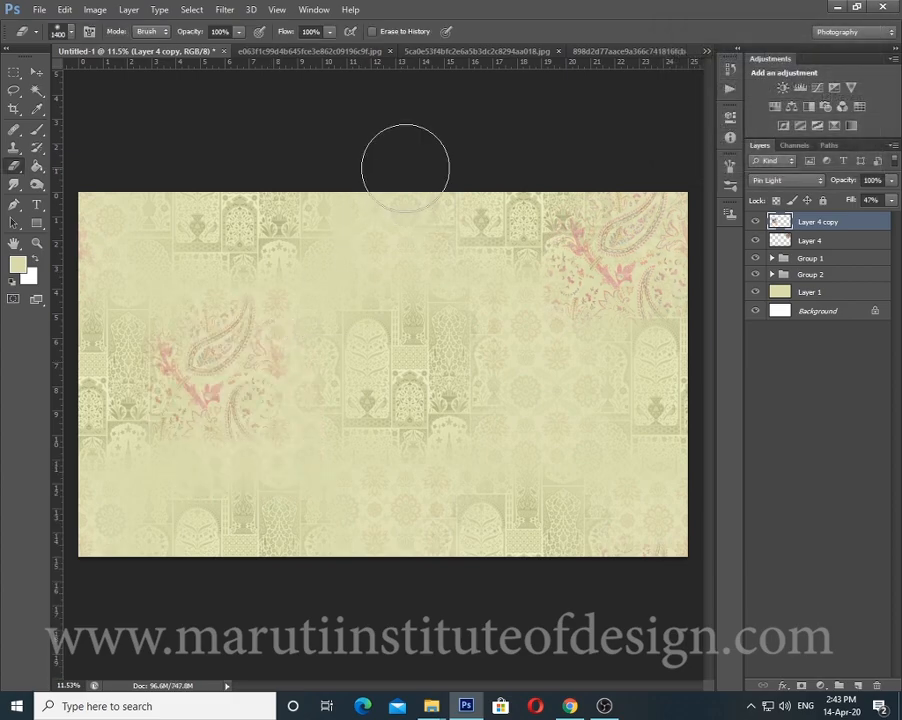
Rotate the left paisley copy 90° counter-clockwise
key(ctrl+t)
right_click(194, 424)
click(258, 613)
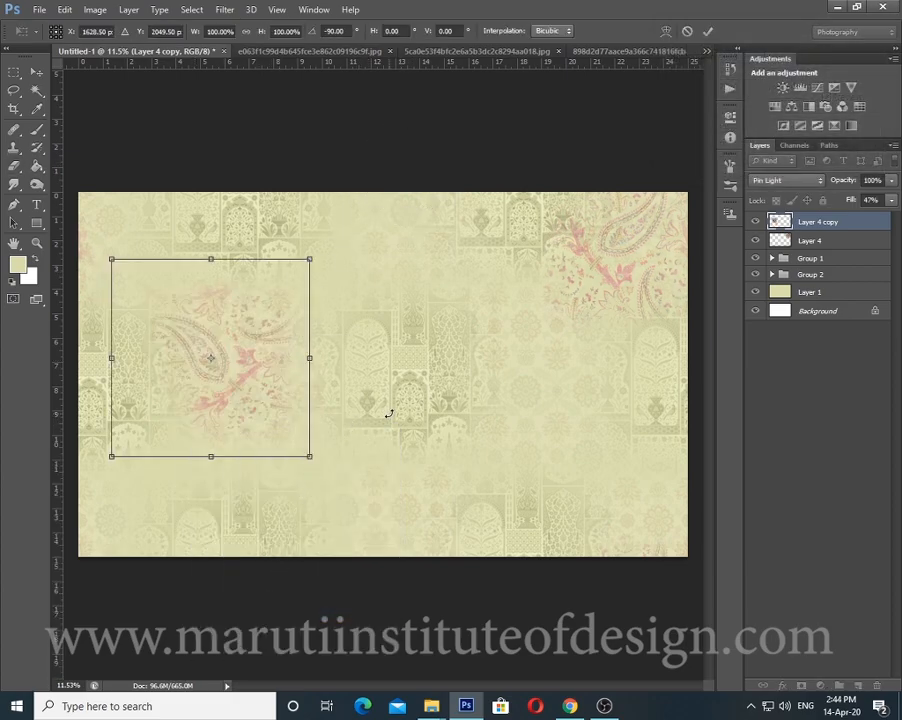
key(Return)
key(e)
Duplicate the left paisley, rotate it back 90° clockwise, and offset it to the right middle of the canvas
key(ctrl+j)
key(ctrl+t)
drag(400, 405, 285, 479)
key(Return)
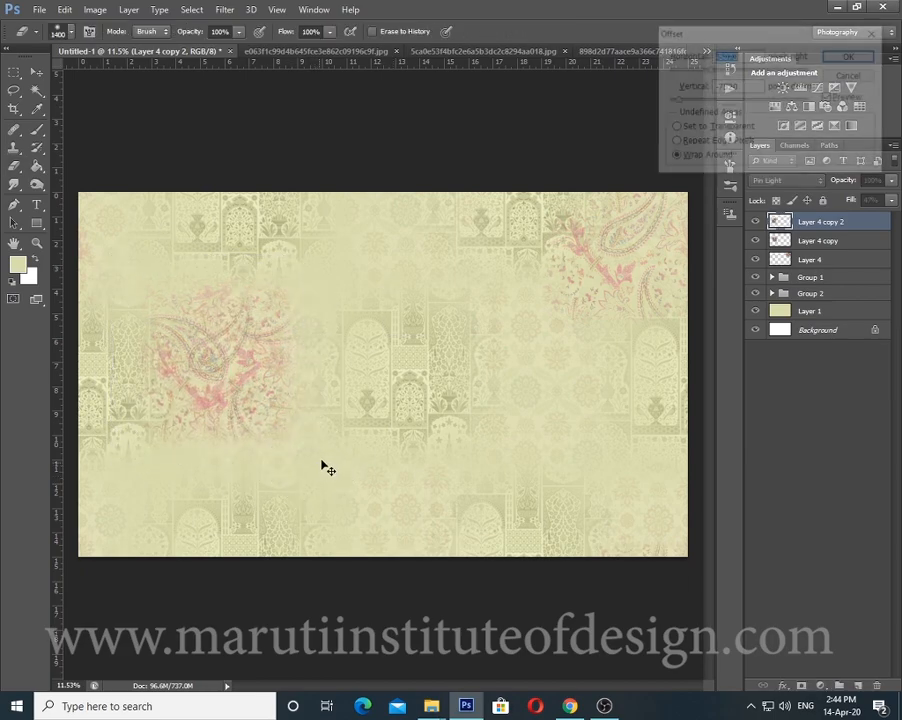
key(ctrl+alt+f)
drag(548, 422, 556, 410)
key(Return)
Duplicate the right-hand paisley, rotate the copy, and offset it with wrap-around to the centre of the canvas's bottom edge
key(ctrl+j)
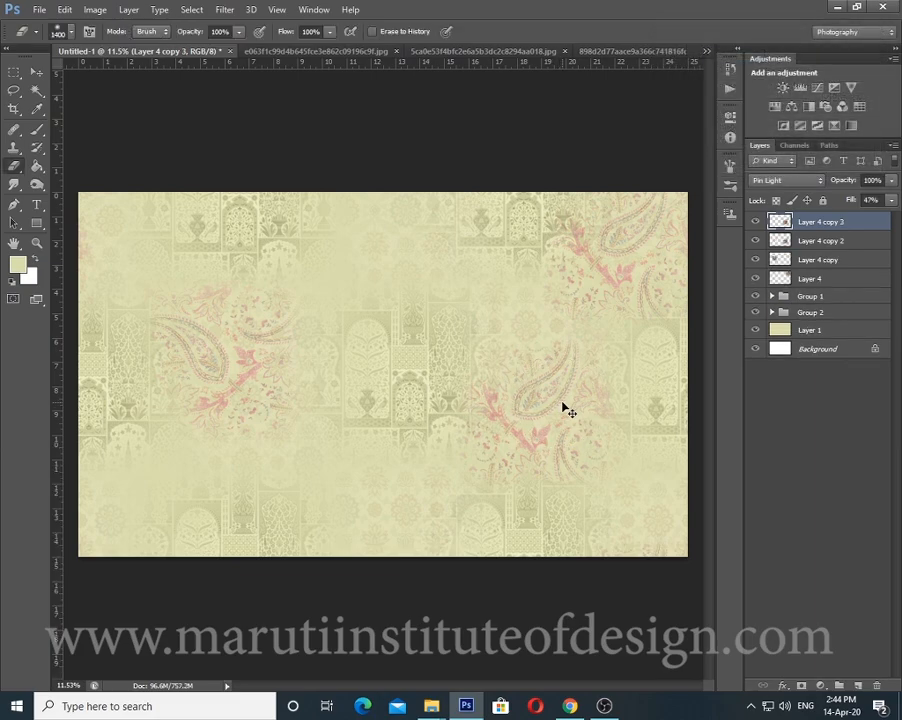
key(ctrl+t)
mouse_move(650, 563)
mouse_down()
mouse_move(412, 248)
mouse_move(277, 381)
mouse_up()
key(Return)
key(e)
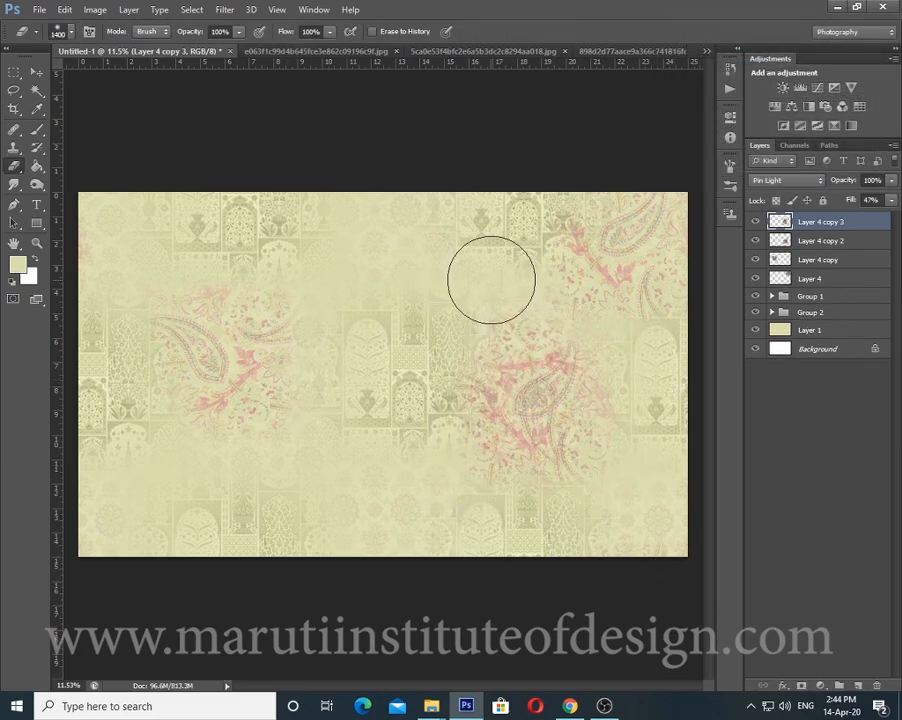
key(ctrl+alt+f)
drag(420, 358, 408, 518)
key(Return)
Duplicate the bottom-centre paisley and offset the copy by -3122 px horizontally and -5818 px vertically into the canvas's lower-left corner
key(ctrl+j)
key(ctrl+alt+f)
drag(80, 245, 130, 193)
drag(88, 289, 135, 523)
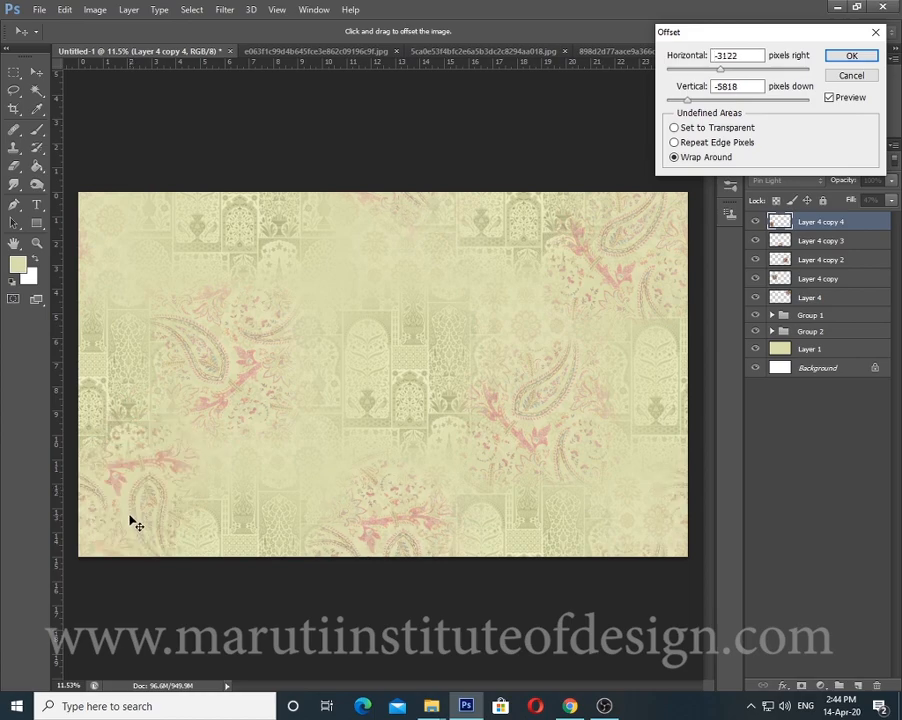
key(Return)
key(e)
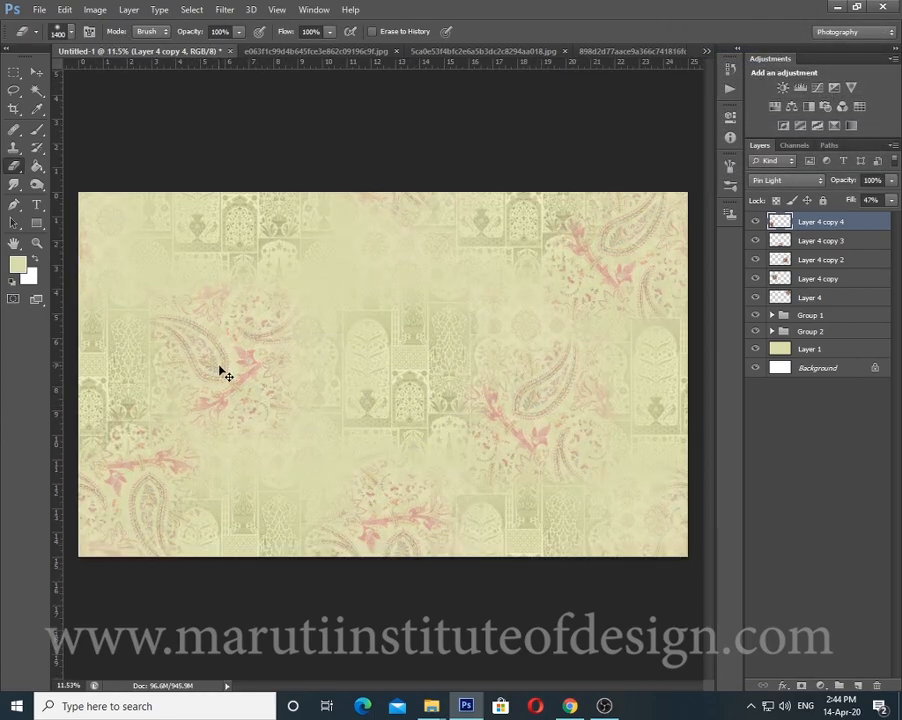
Duplicate the lower-left paisley and offset the copy with wrap-around to the top centre of the canvas
key(ctrl+j)
key(ctrl+alt+f)
mouse_move(282, 346)
mouse_down()
mouse_move(402, 324)
mouse_move(395, 313)
mouse_move(408, 306)
mouse_move(392, 328)
mouse_move(383, 307)
mouse_move(399, 316)
mouse_move(346, 394)
mouse_move(338, 452)
mouse_move(318, 430)
mouse_move(395, 290)
mouse_up()
key(Return)
key(ctrl+minus)
key(e)
scroll(457, 369, up, 1)
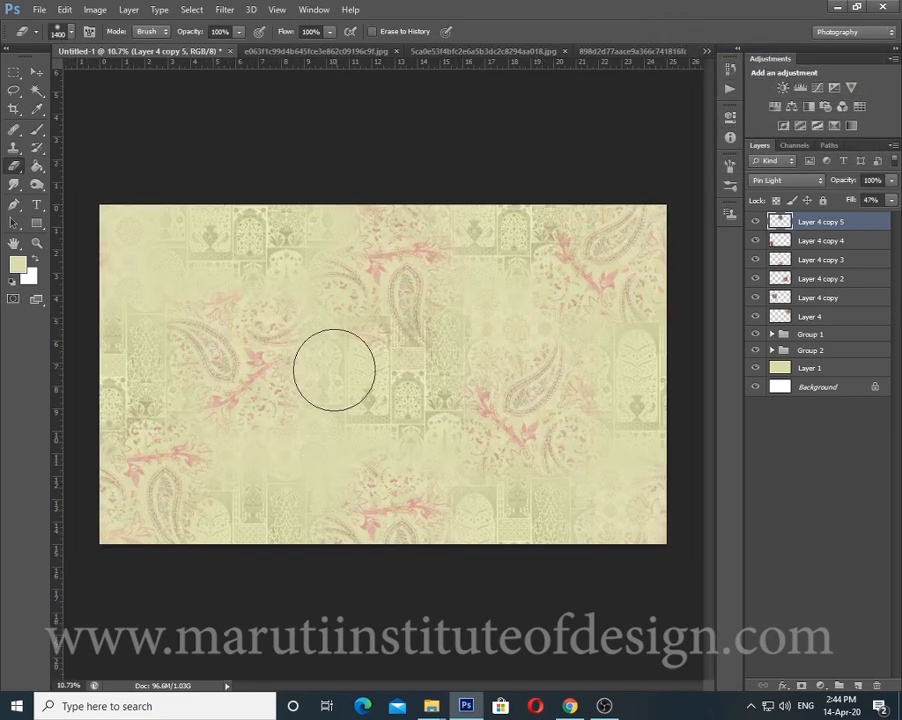
Offset Layer 4 copy 4 by -8129 px horizontally and -4103 px vertically so that it wraps around the canvas corners
ctrl+right_click(120, 506)
click(140, 499)
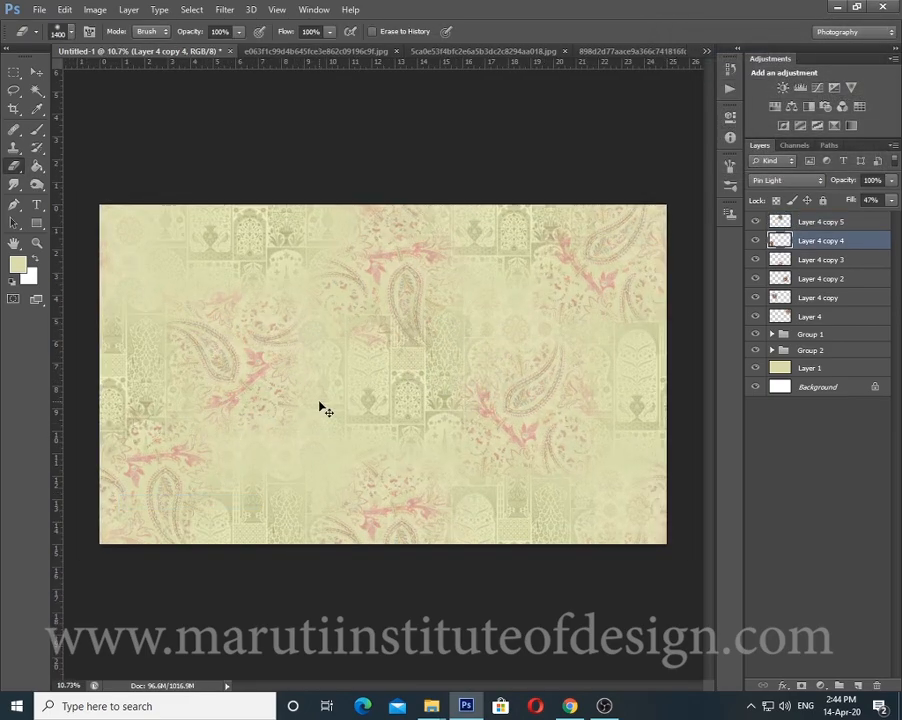
key(ctrl+alt+f)
mouse_move(152, 537)
mouse_down()
mouse_move(264, 479)
mouse_move(91, 533)
mouse_move(44, 537)
mouse_move(666, 525)
mouse_move(310, 449)
mouse_move(117, 240)
mouse_up()
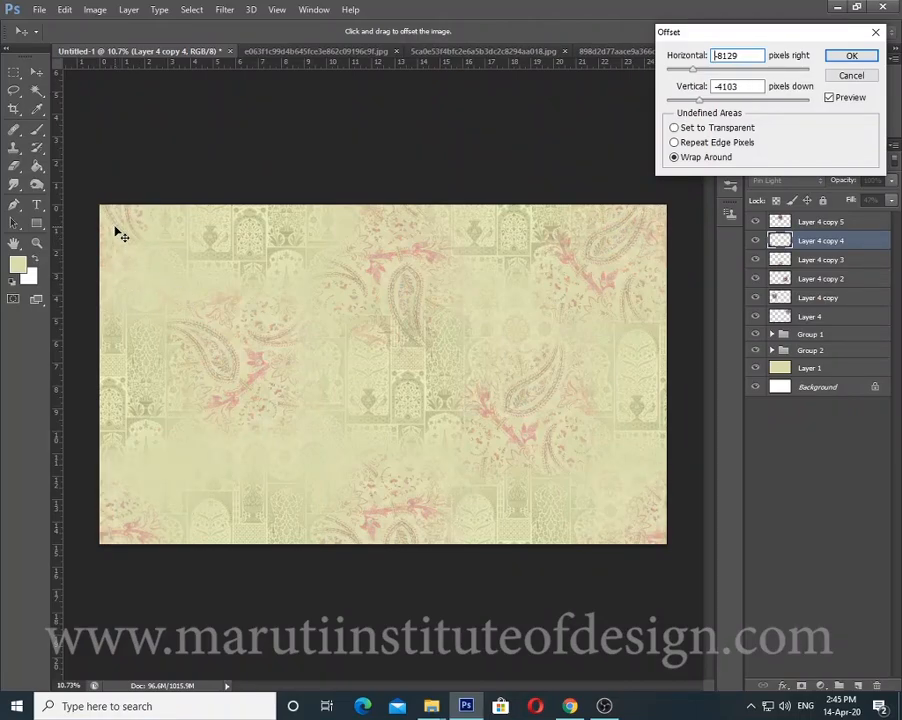
key(Return)
key(e)
Examine the paisley repeats close up and across the whole canvas for overlaps and gaps
scroll(429, 424, down, 1)
scroll(383, 424, up, 5)
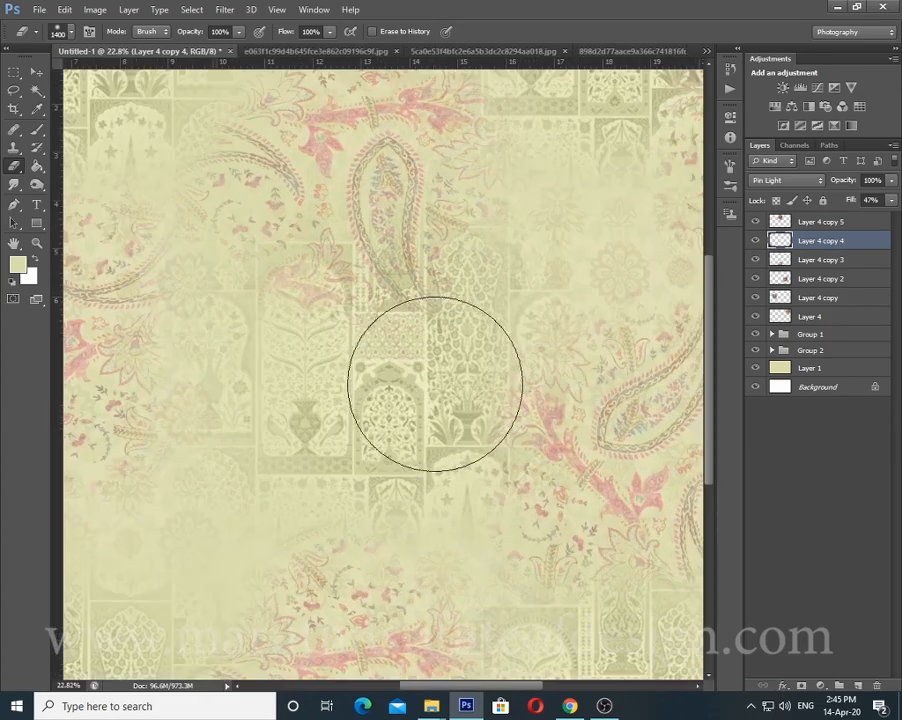
drag(452, 237, 423, 397)
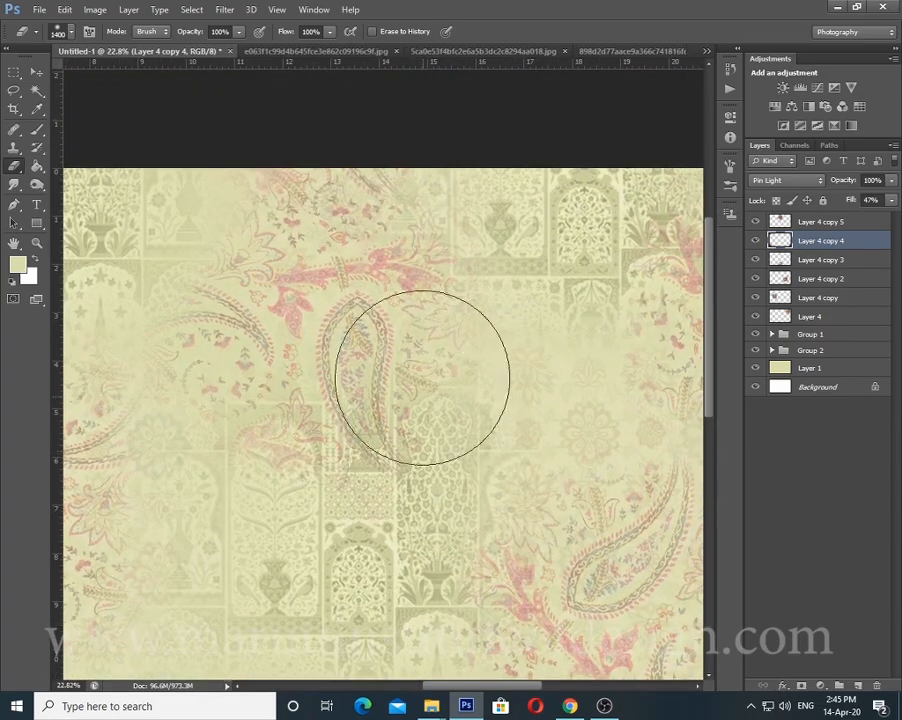
scroll(423, 363, up, 5)
scroll(422, 363, down, 3)
scroll(422, 363, down, 4)
drag(490, 443, 421, 376)
scroll(499, 380, up, 6)
drag(578, 380, 443, 195)
scroll(432, 232, down, 6)
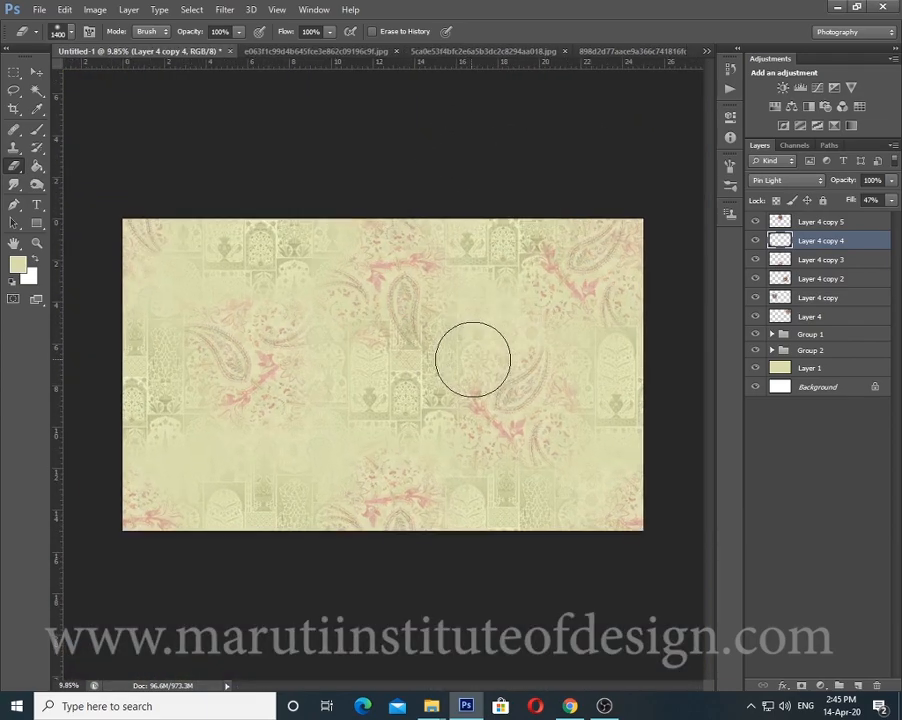
Duplicate Layer 4 copy 4, release the copy's clipping mask, and offset it to the lower-left area of the canvas
drag(508, 346, 548, 305)
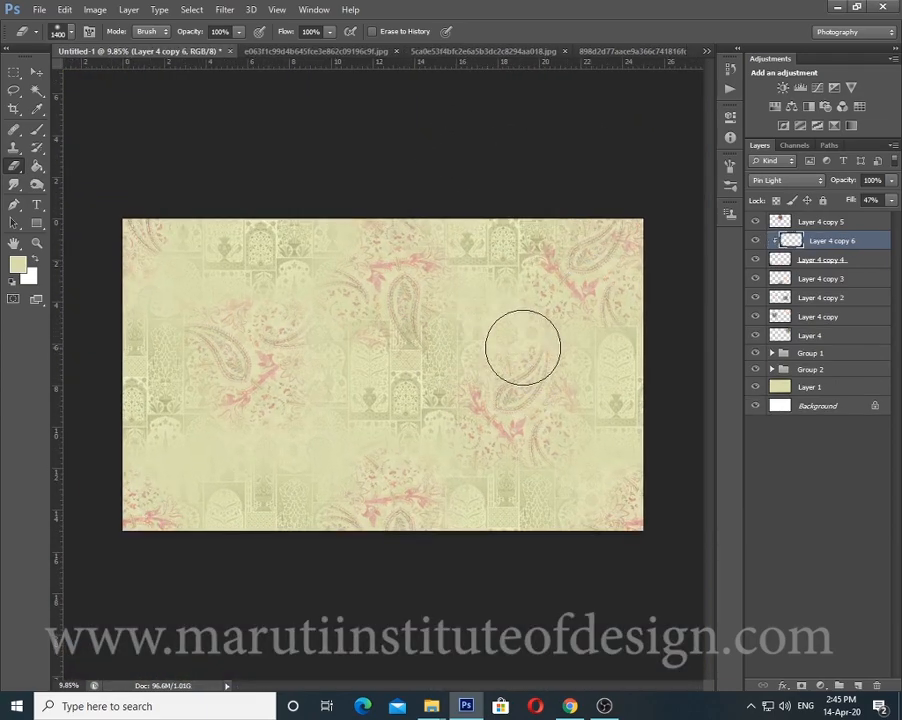
key(ctrl+alt+g)
key(ctrl+alt+f)
drag(477, 348, 233, 469)
key(Return)
Move the Layer 4 copy paisley upward and rotate it about 24° counter-clockwise
ctrl+right_click(226, 354)
click(247, 366)
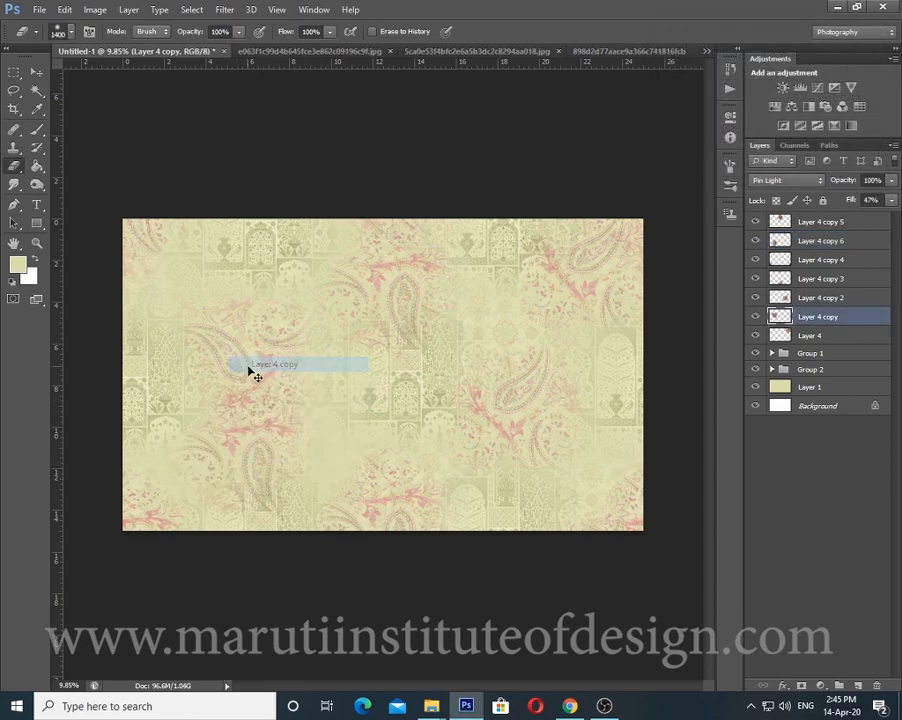
key(ctrl+t)
drag(384, 257, 390, 283)
drag(249, 358, 252, 312)
drag(280, 445, 337, 401)
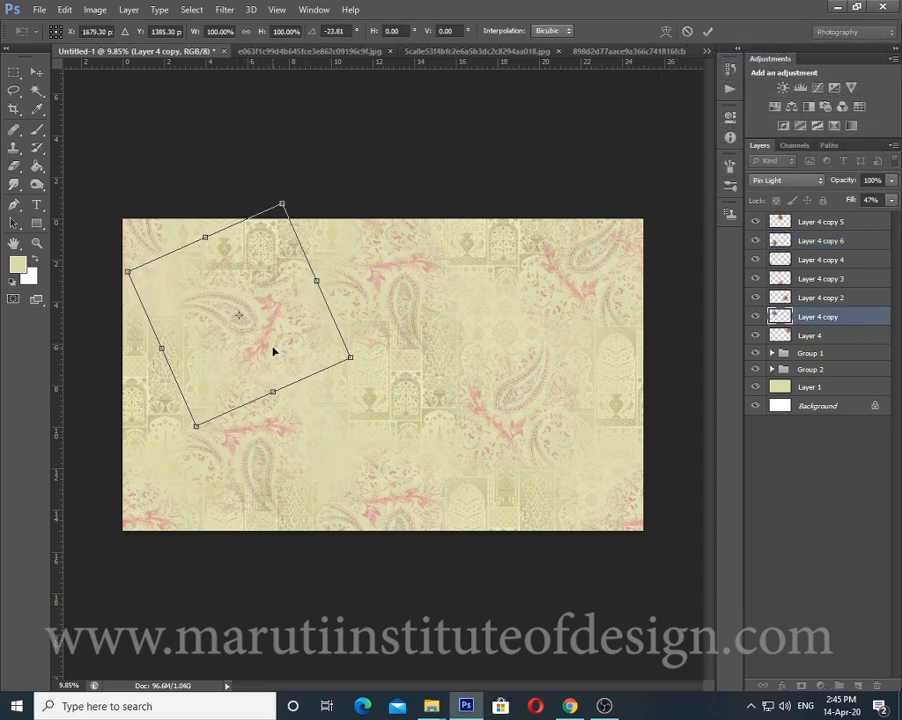
key(Return)
scroll(358, 410, down, 3)
scroll(370, 415, up, 2)
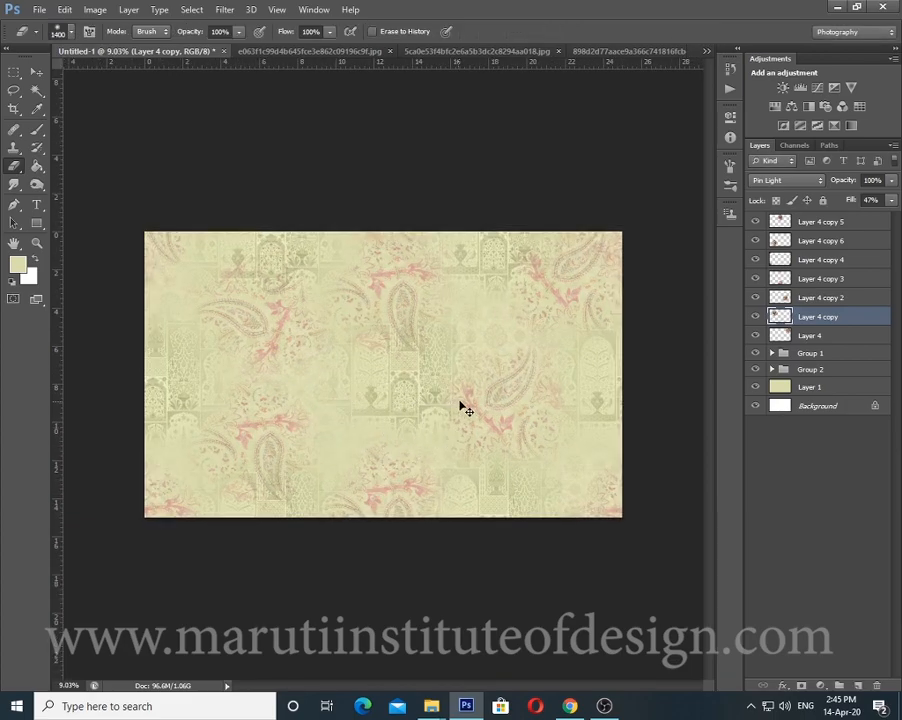
Duplicate the tilted left paisley, rotate the copy about 123° clockwise, and move it to the canvas centre
key(ctrl+j)
key(ctrl+t)
drag(465, 382, 396, 488)
drag(322, 334, 450, 391)
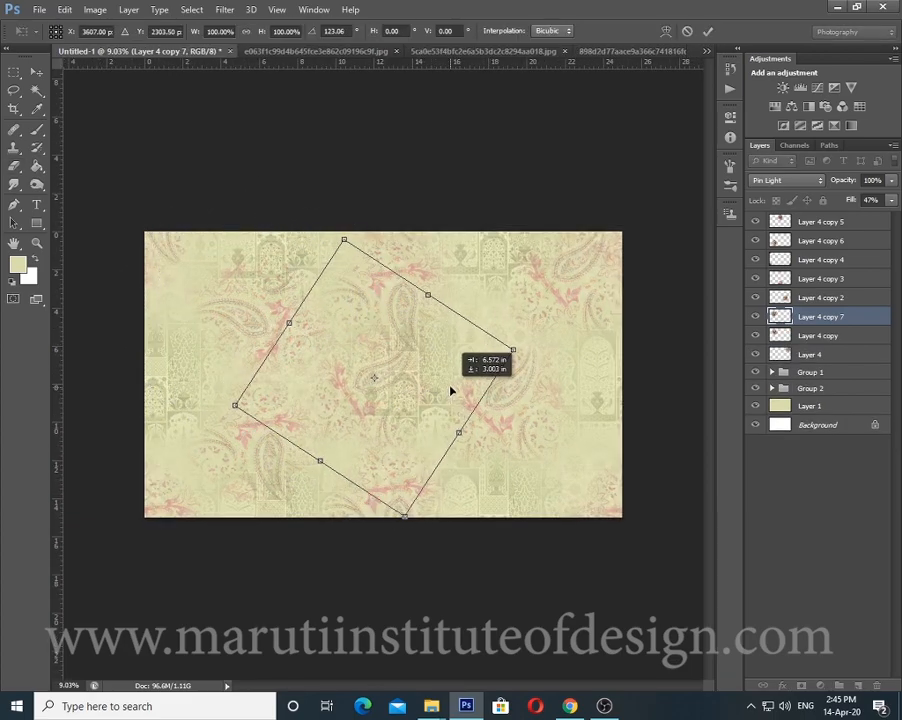
key(Return)
Offset the top-centre paisley, Layer 4 copy 5, slightly upward with wrap-around
ctrl+right_click(414, 304)
click(420, 305)
key(ctrl+t)
key(Return)
key(ctrl+alt+f)
drag(435, 326, 368, 301)
key(Return)
scroll(405, 382, up, 5)
scroll(472, 409, down, 5)
scroll(440, 409, up, 8)
mouse_move(304, 405)
mouse_down()
mouse_move(395, 383)
mouse_move(388, 485)
mouse_move(311, 461)
mouse_move(347, 357)
mouse_up()
scroll(390, 370, down, 4)
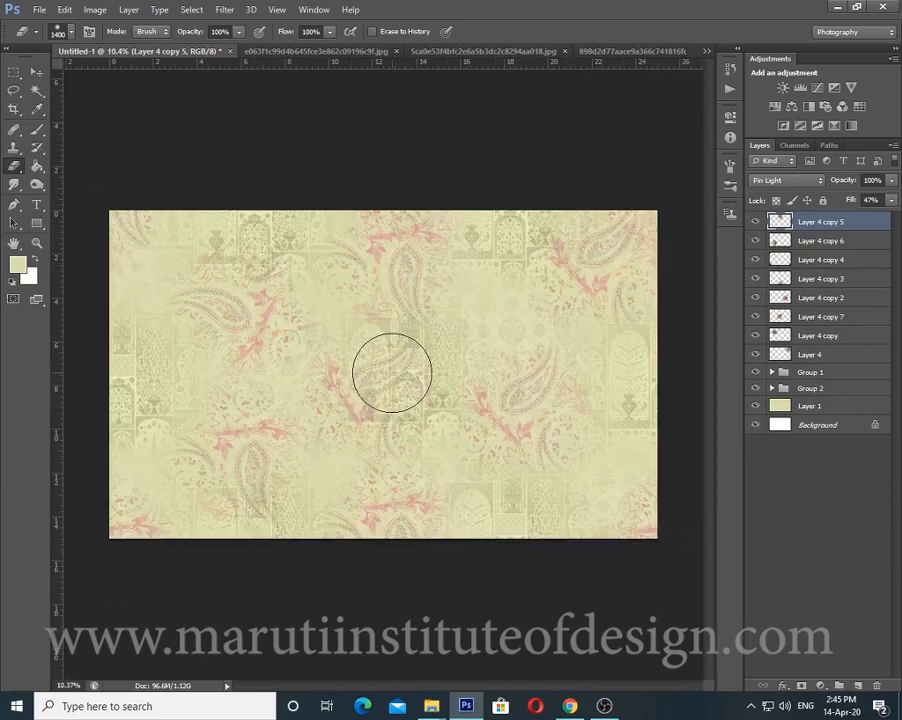
scroll(498, 353, up, 1)
ctrl+right_click(453, 352)
click(468, 362)
key(ctrl+t)
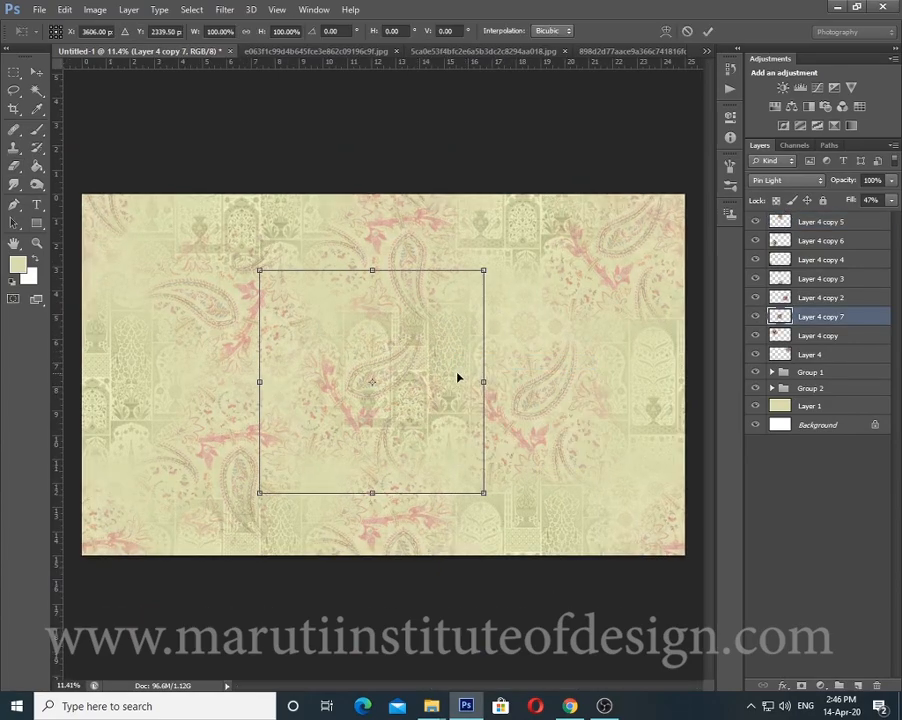
drag(417, 386, 431, 386)
key(ctrl+z)
key(Return)
Move the Mughal architecture motif on Layer 3 copy 3 to the right and slightly upward, beside the central paisley
ctrl+right_click(456, 342)
click(482, 348)
ctrl+right_click(458, 333)
click(500, 355)
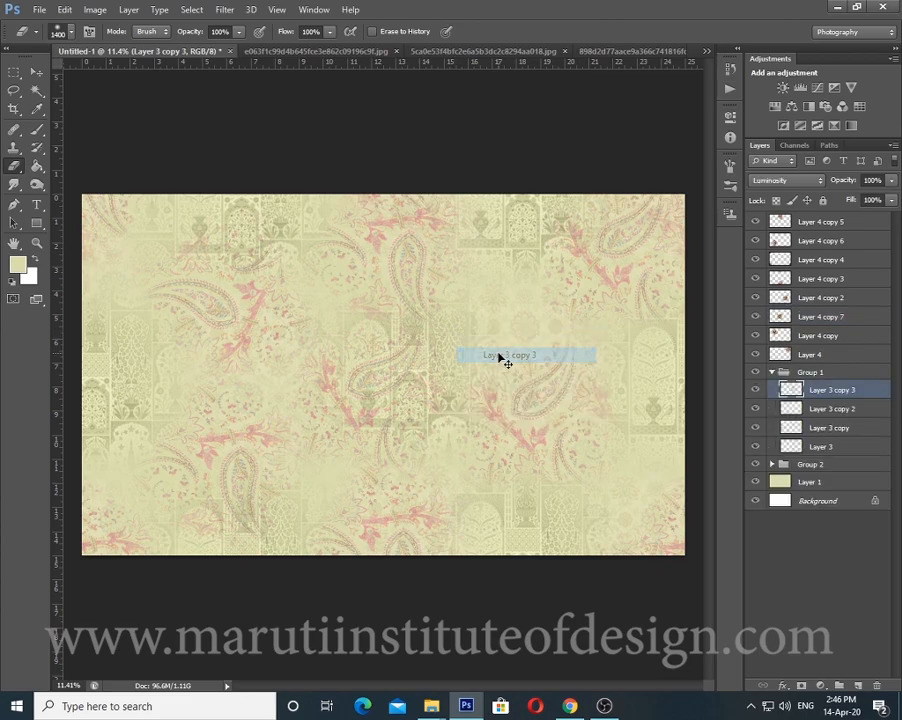
key(ctrl+t)
mouse_move(459, 413)
mouse_down()
mouse_move(513, 374)
mouse_move(509, 382)
mouse_up()
key(Return)
key(e)
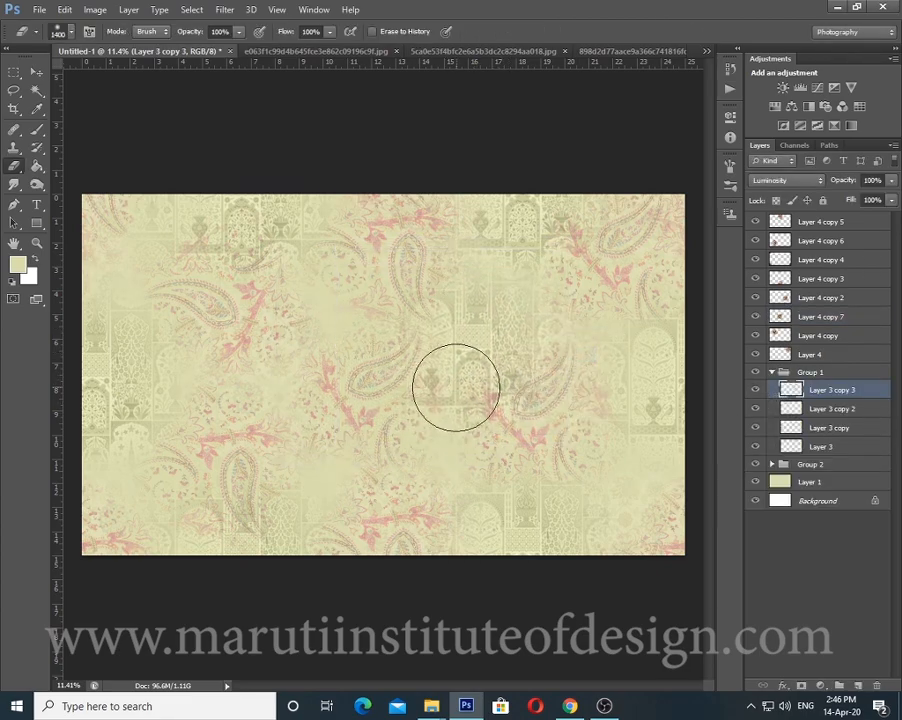
key(ctrl+minus)
scroll(420, 410, up, 3)
scroll(412, 395, down, 1)
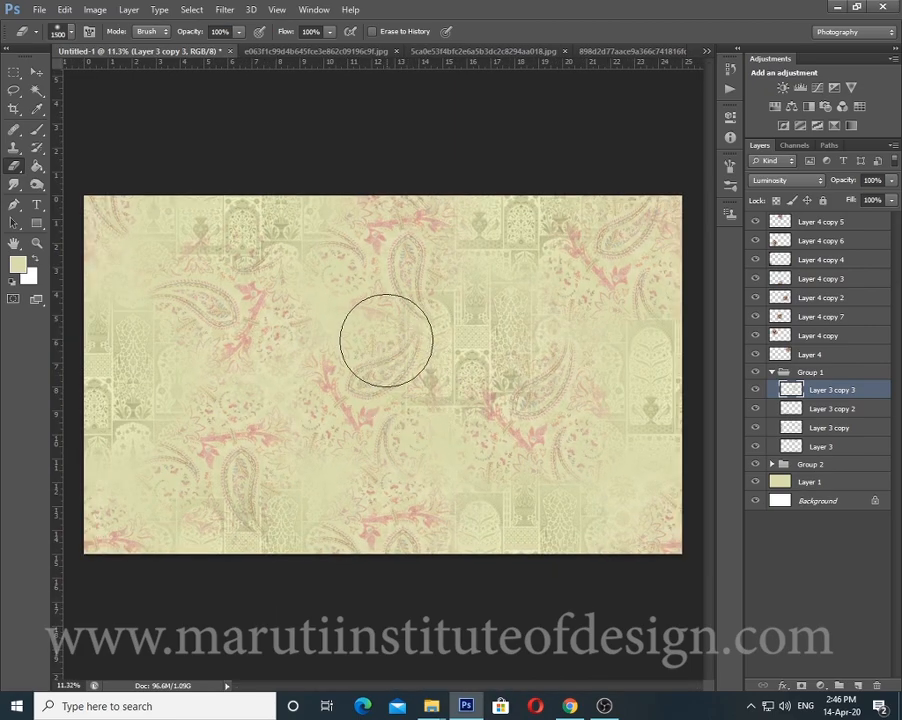
key(ctrl+minus)
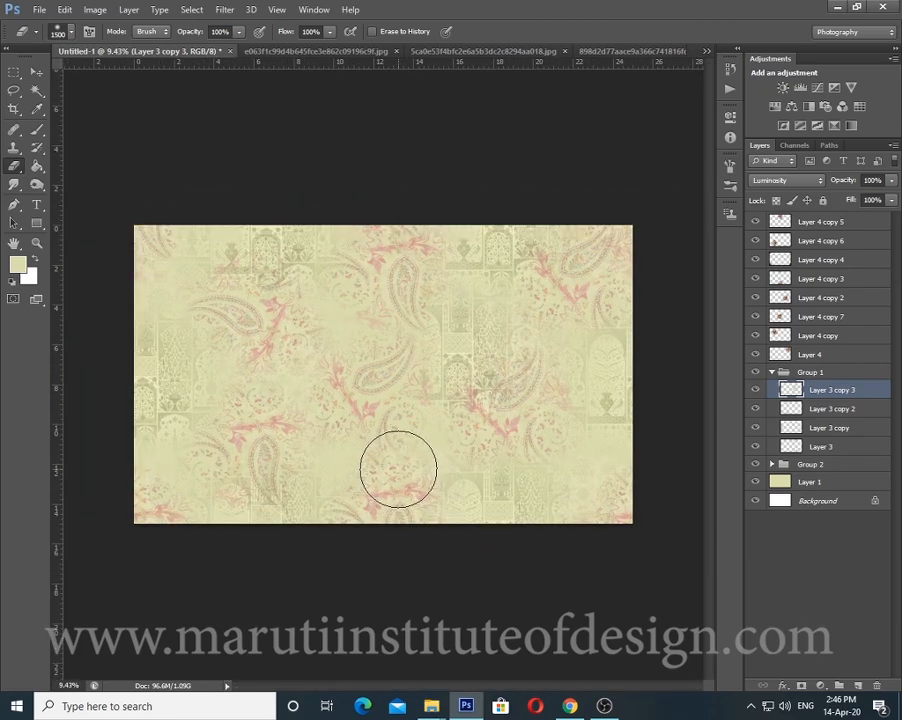
scroll(474, 499, up, 1)
Nudge the central paisley, Layer 4 copy 7, slightly down and to the right
ctrl+right_click(390, 395)
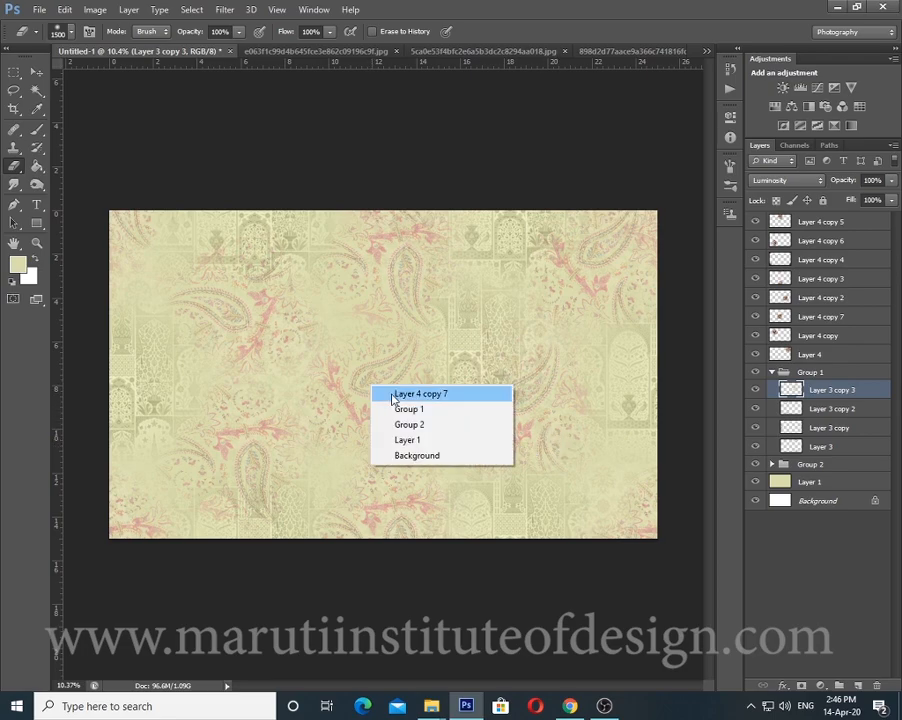
click(405, 394)
key(ctrl+t)
drag(397, 397, 404, 401)
key(Return)
key(e)
key(ctrl+minus)
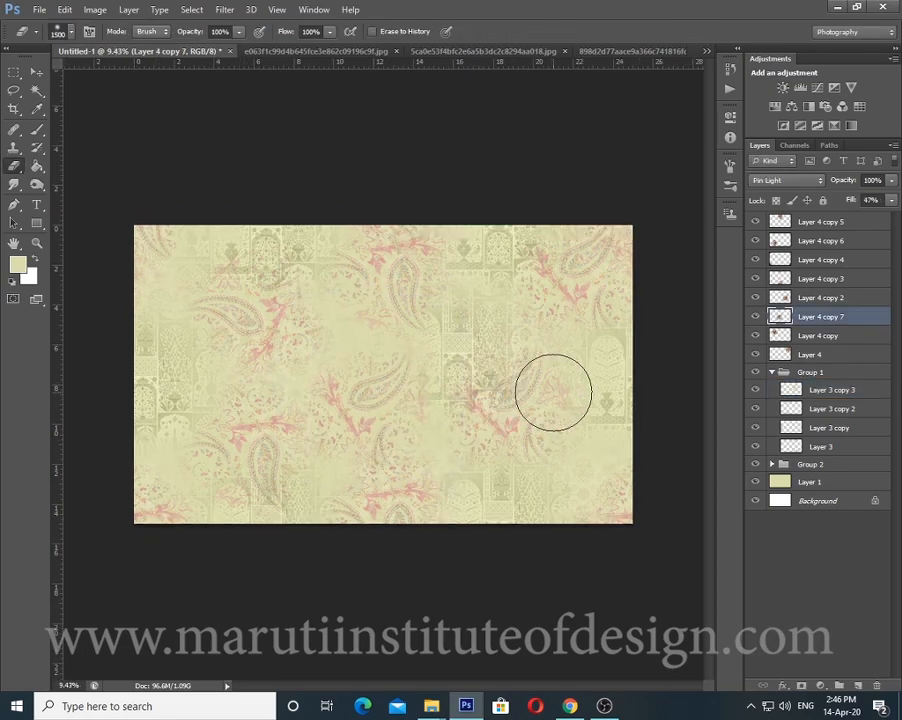
scroll(508, 399, up, 10)
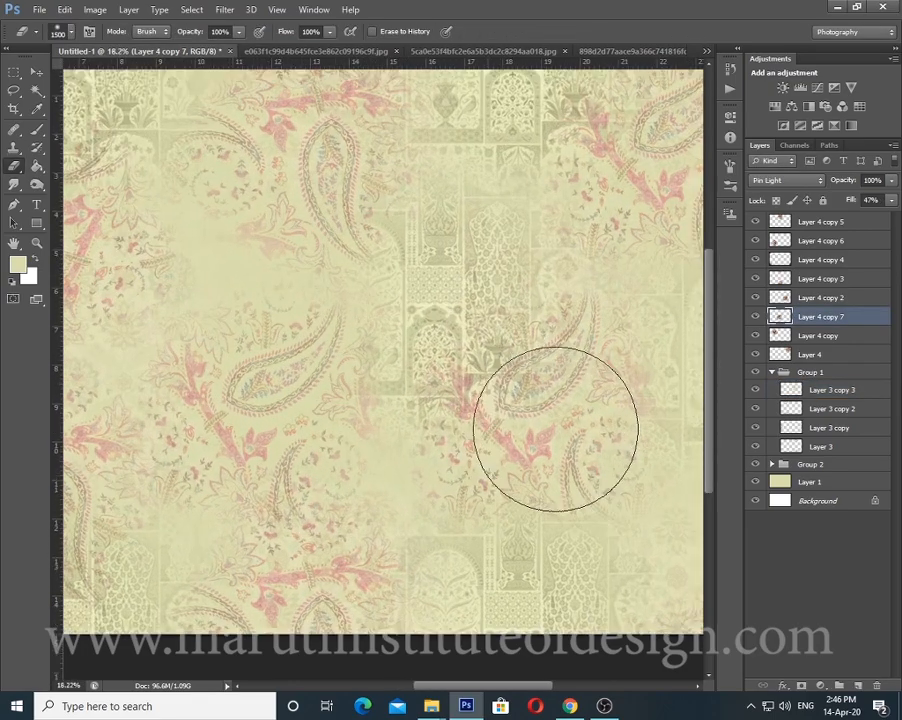
drag(522, 377, 598, 380)
drag(471, 214, 634, 342)
drag(310, 394, 558, 401)
scroll(535, 394, down, 8)
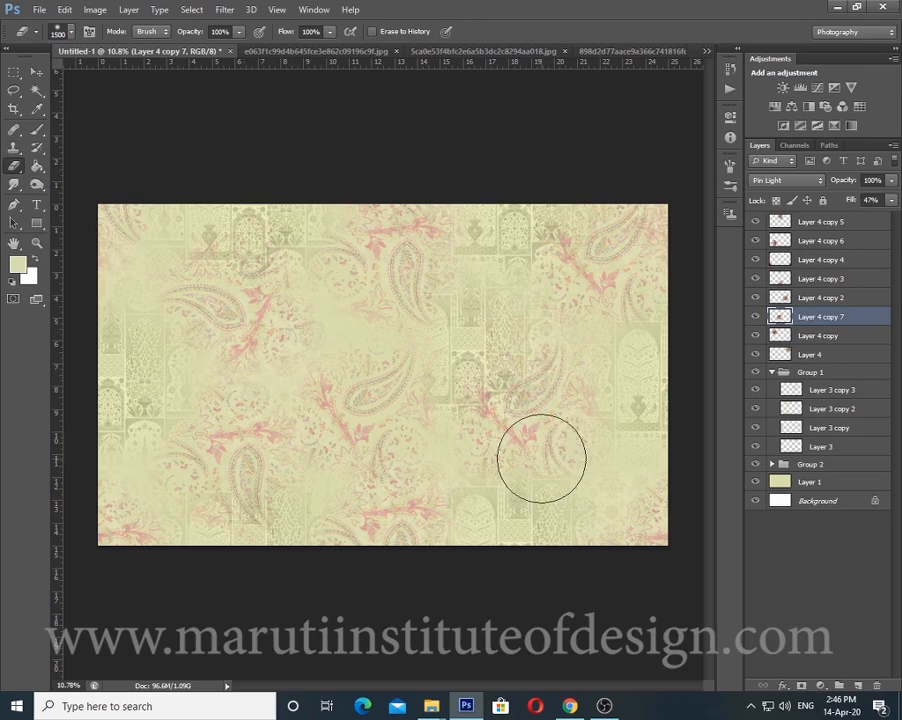
Duplicate the right-hand paisley, Layer 4 copy 2, rotate the copy about 157° clockwise, and move it to the canvas centre
drag(522, 416, 543, 425)
key(ctrl+j)
key(ctrl+t)
drag(636, 488, 500, 391)
mouse_move(545, 424)
mouse_down()
mouse_move(672, 410)
mouse_move(679, 421)
mouse_move(441, 410)
mouse_up()
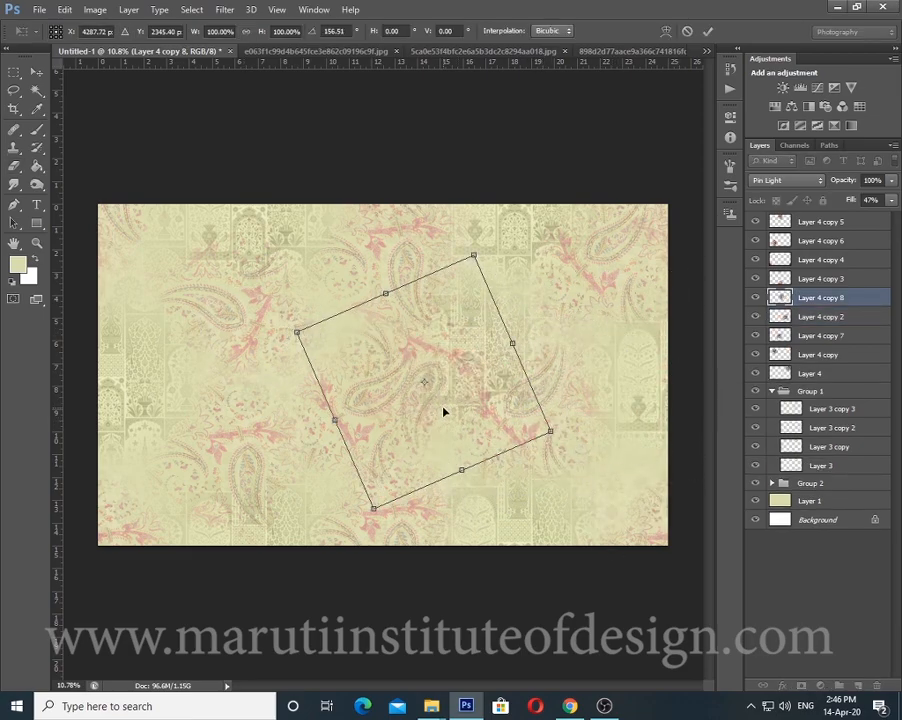
key(Return)
key(e)
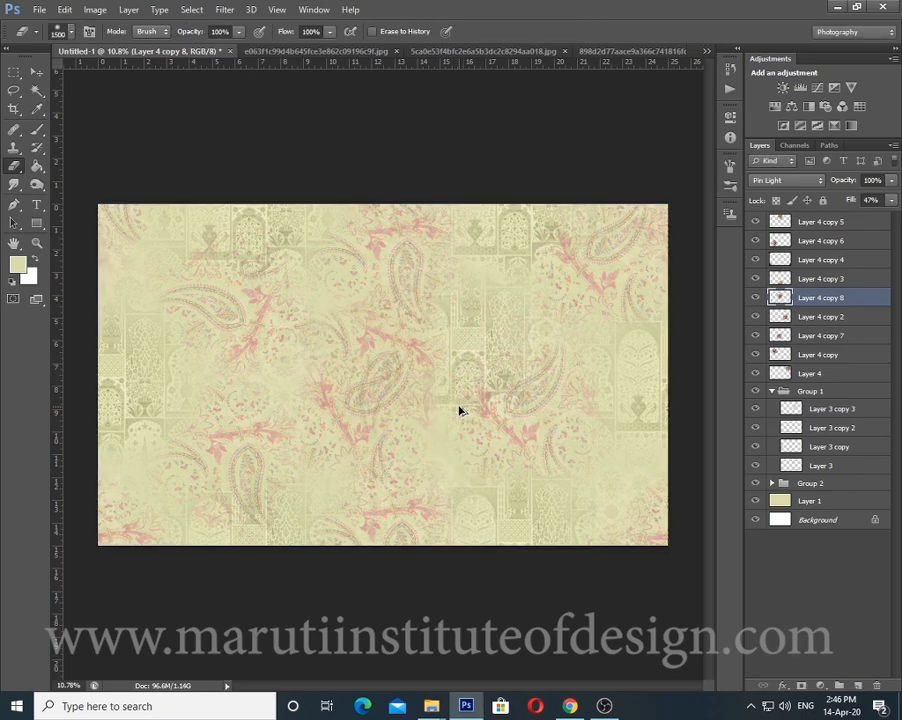
Offset the rotated copy, Layer 4 copy 8, with wrap-around to the left edge of the canvas
key(ctrl+alt+f)
drag(505, 340, 158, 401)
key(Return)
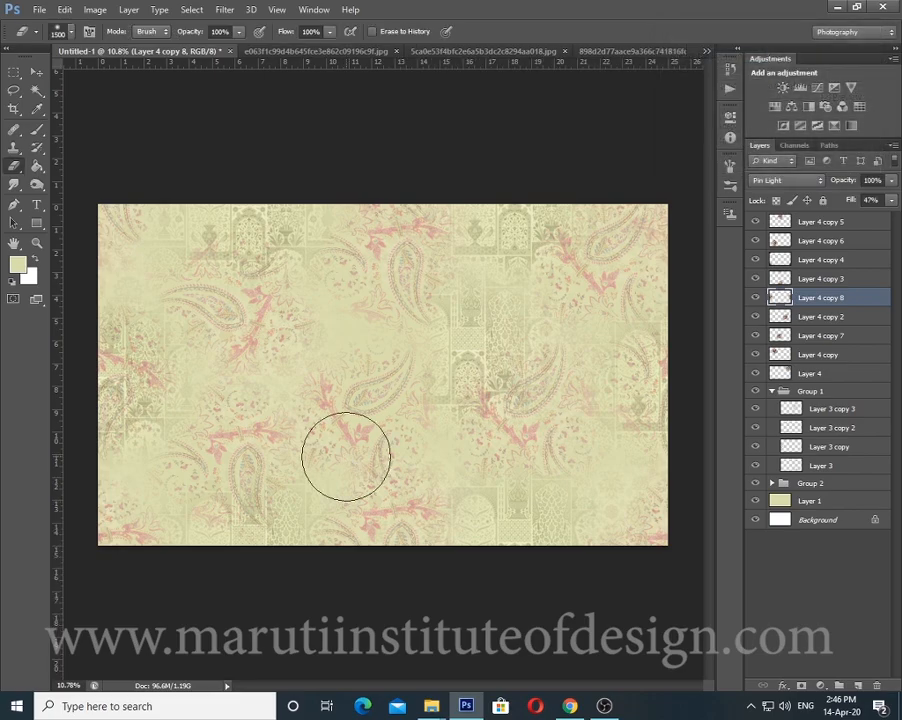
scroll(529, 418, up, 3)
scroll(525, 418, down, 4)
Group all paisley layers from Layer 4 copy 5 down to Layer 4, and collapse Group 1
click(808, 230)
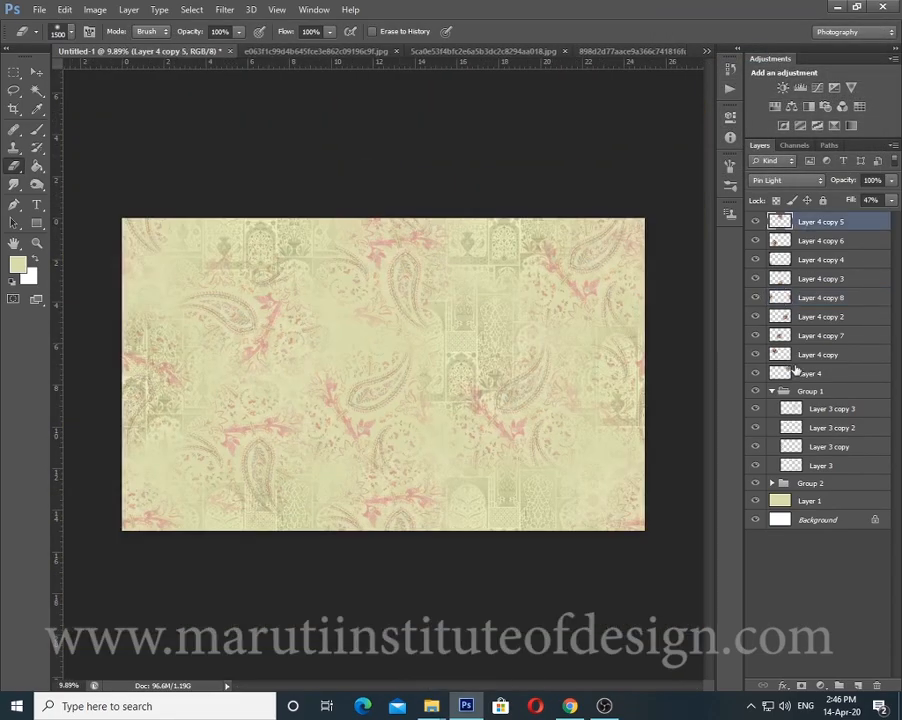
shift+click(797, 373)
key(ctrl+g)
click(752, 221)
click(752, 221)
click(771, 238)
Lower the fill of Group 1 to 30%, toggling its visibility to compare the effect
click(755, 237)
click(755, 237)
click(797, 237)
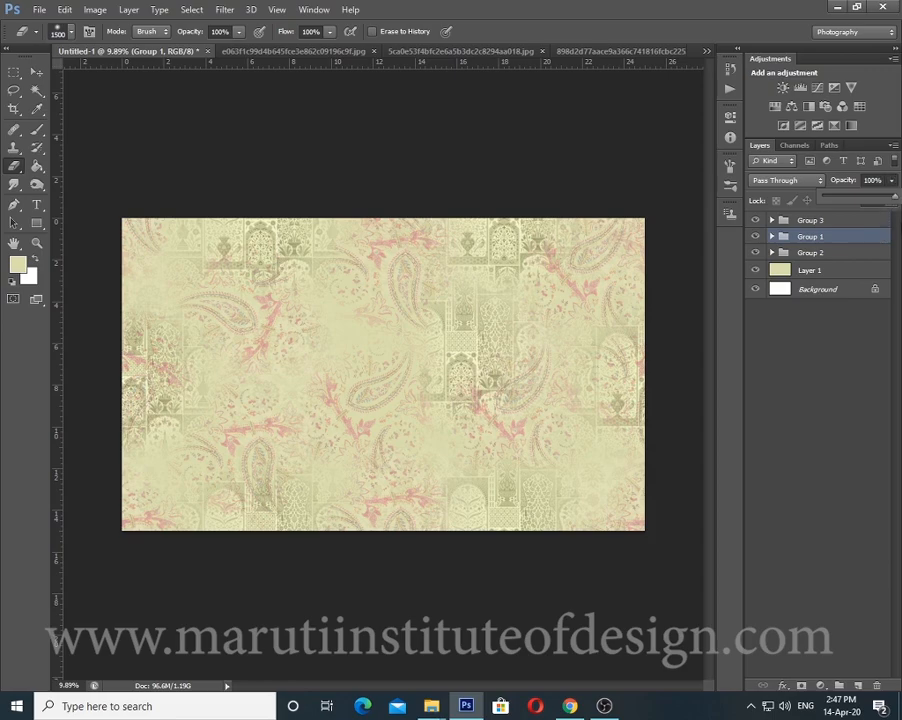
click(893, 227)
click(848, 243)
click(755, 237)
click(755, 237)
click(755, 237)
click(755, 237)
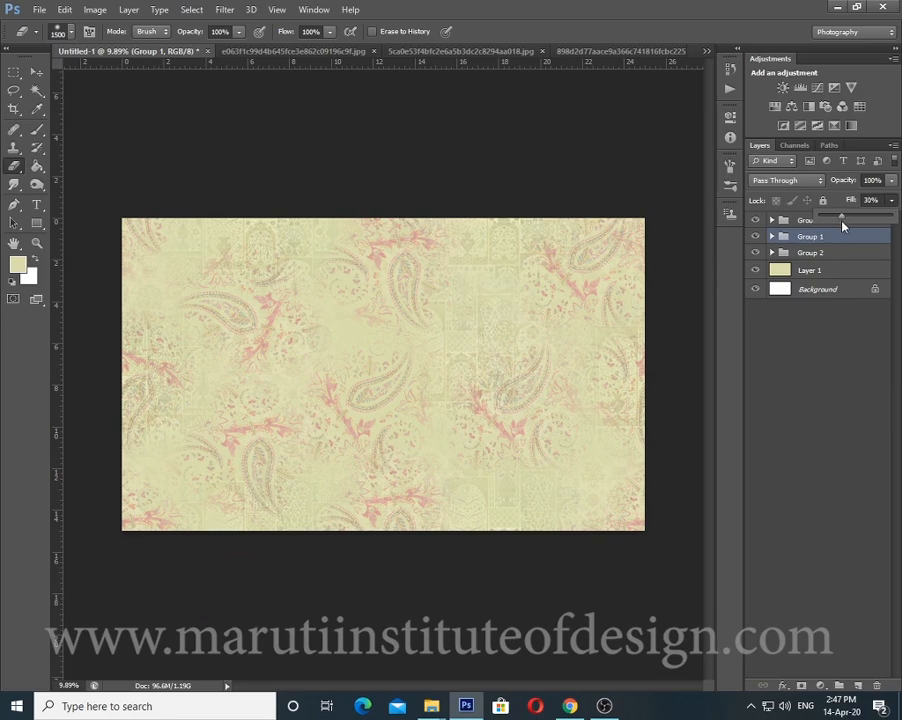
Delete the bottom-centre paisley layer, Layer 4 copy 3, from Group 3
ctrl+right_click(403, 524)
click(435, 545)
click(756, 295)
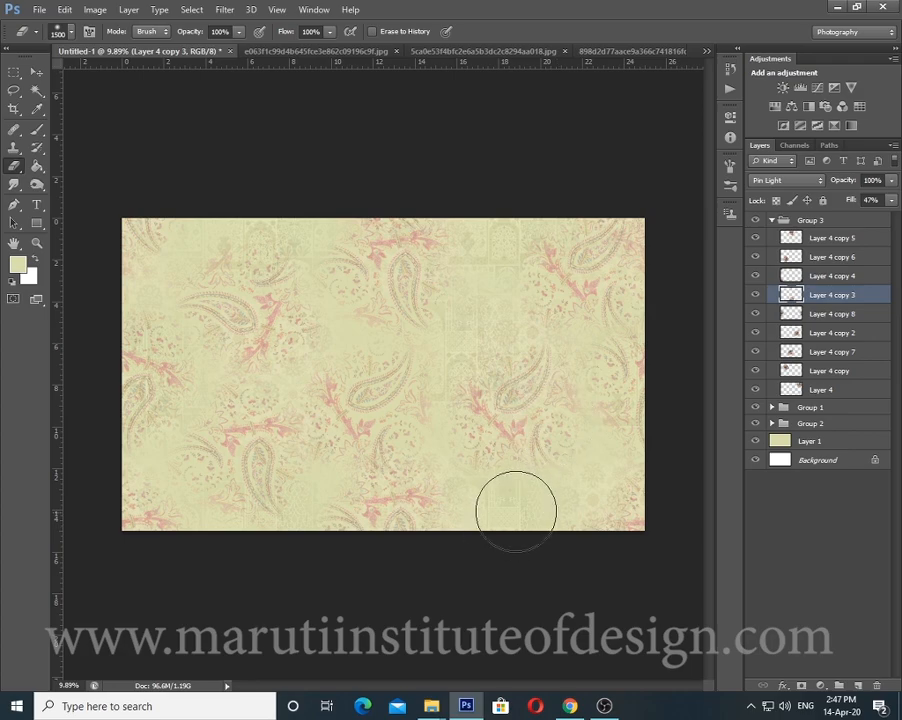
key(ctrl+t)
drag(413, 461, 420, 459)
key(Return)
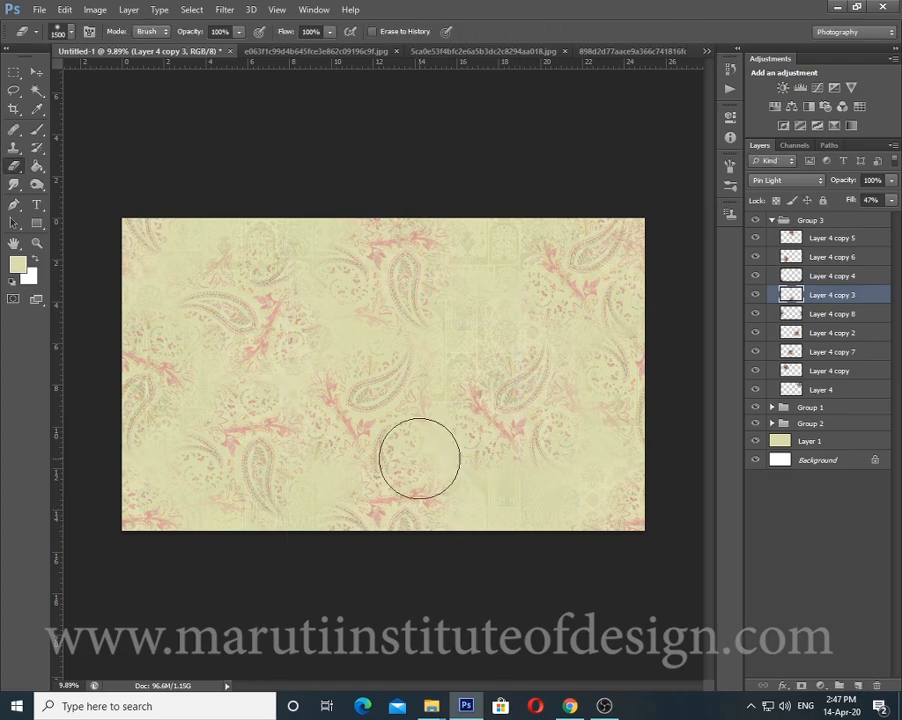
key(Delete)
Delete the top-centre paisley layer, Layer 4 copy 5, from Group 3
right_click(403, 281)
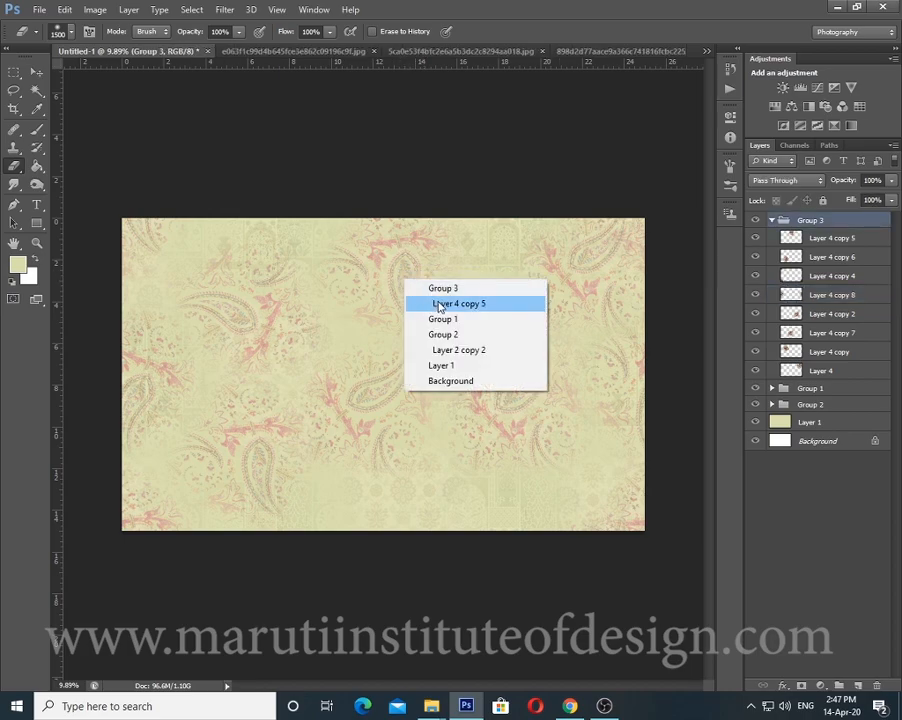
click(436, 303)
key(ctrl+t)
key(Escape)
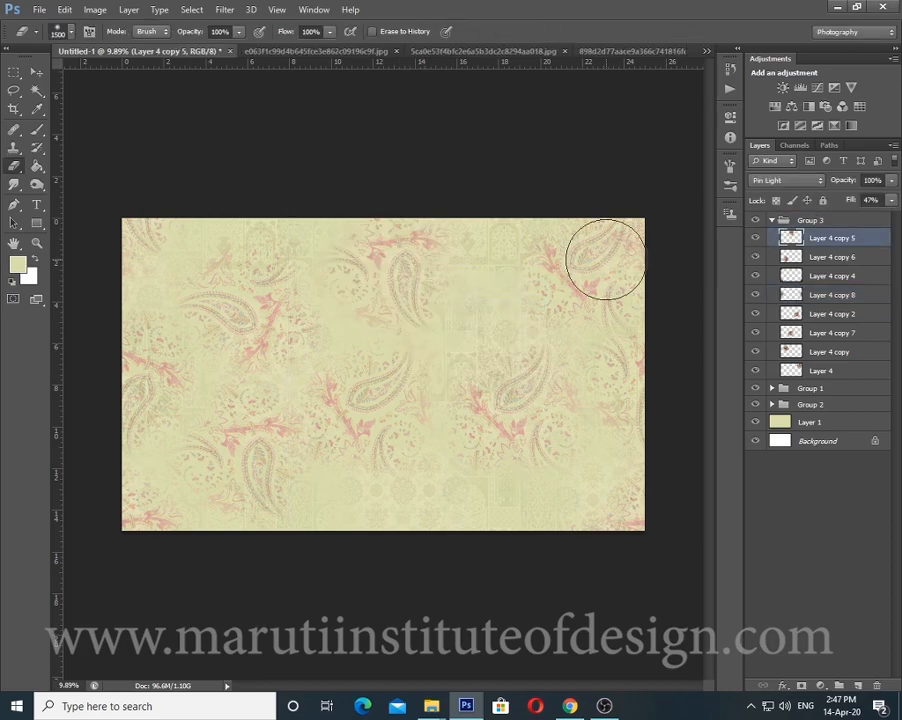
key(Delete)
Move the central paisley, Layer 4 copy 7, slightly upward and rotate it counter-clockwise until it stands nearly upright
ctrl+right_click(368, 392)
click(397, 413)
click(760, 314)
click(760, 314)
key(ctrl+t)
key(Escape)
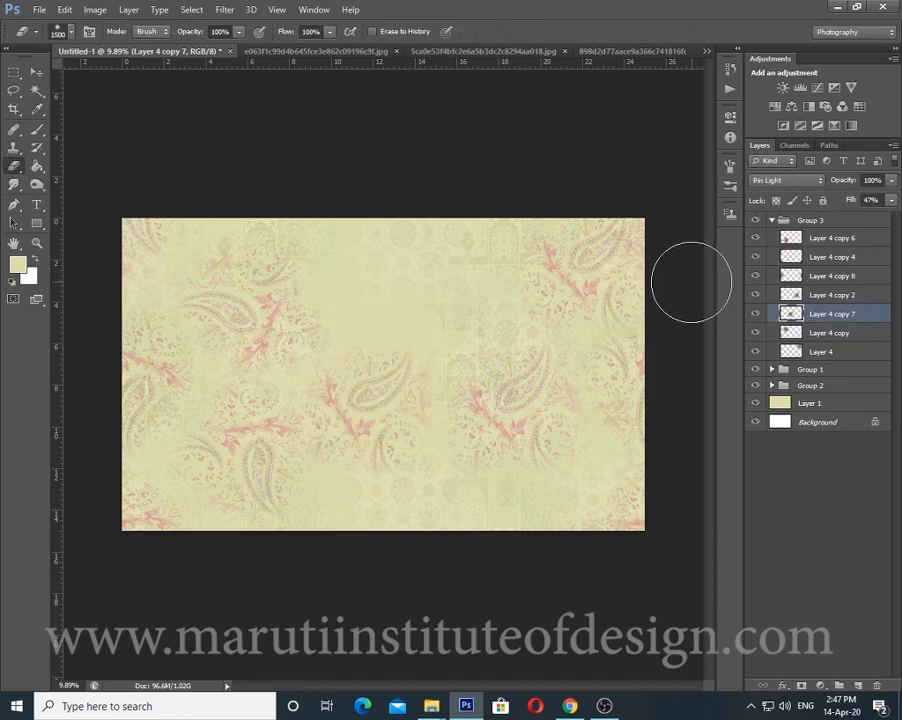
key(ctrl+t)
drag(417, 431, 437, 395)
mouse_move(453, 518)
mouse_down()
mouse_move(520, 430)
mouse_move(527, 395)
mouse_move(254, 346)
mouse_up()
key(Return)
Duplicate the upright central paisley and rotate the copy to point the opposite way
key(ctrl+j)
scroll(430, 402, down, 1)
key(ctrl+t)
key(Return)
key(e)
Offset the duplicated paisley, Layer 4 copy 9, with wrap-around so it straddles the bottom and top edges near the centre
key(ctrl+a)
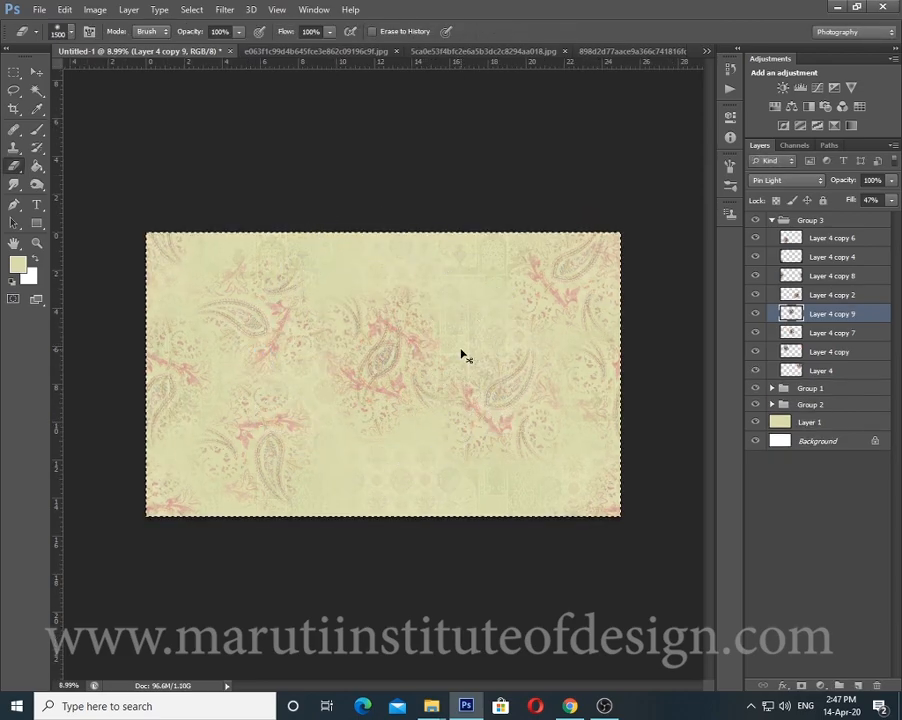
key(ctrl+x)
key(ctrl+v)
key(ctrl+alt+f)
drag(399, 316, 449, 497)
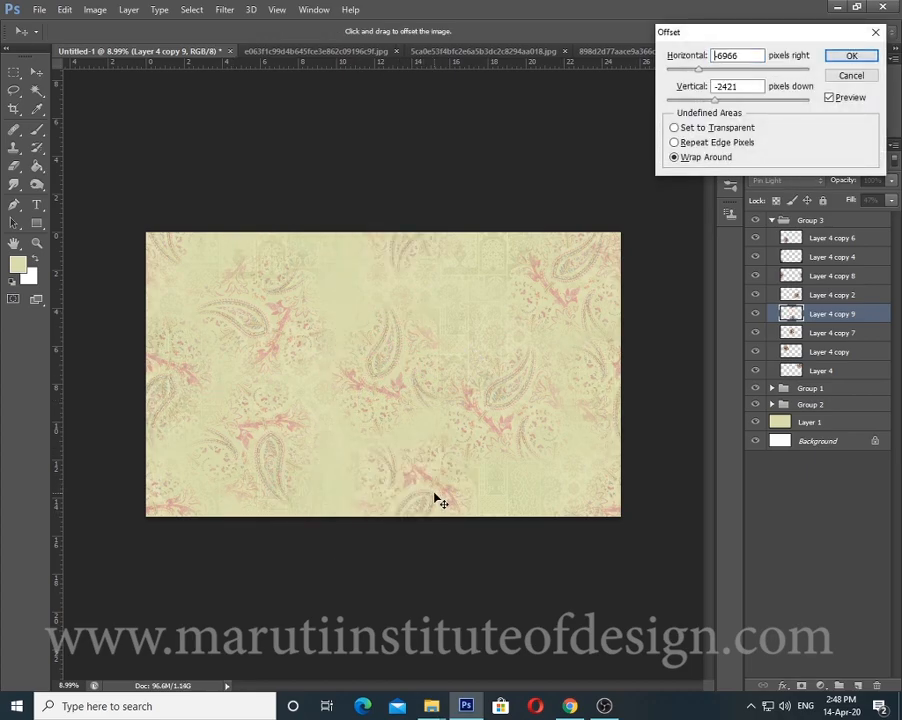
key(Return)
key(e)
Rotate the right-hand paisley, Layer 4 copy 2, counter-clockwise so its tip points up and to the left
ctrl+right_click(519, 396)
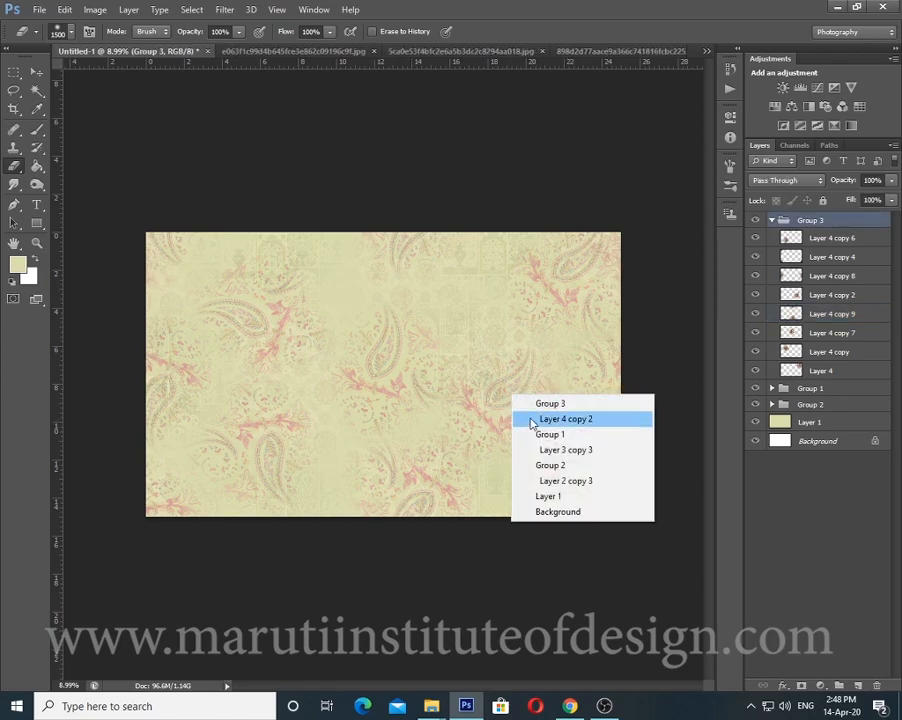
click(530, 412)
key(ctrl+t)
mouse_move(544, 544)
mouse_down()
mouse_move(542, 410)
mouse_move(523, 399)
mouse_up()
key(Return)
scroll(405, 394, down, 3)
scroll(426, 388, up, 5)
scroll(431, 382, up, 3)
scroll(461, 275, down, 5)
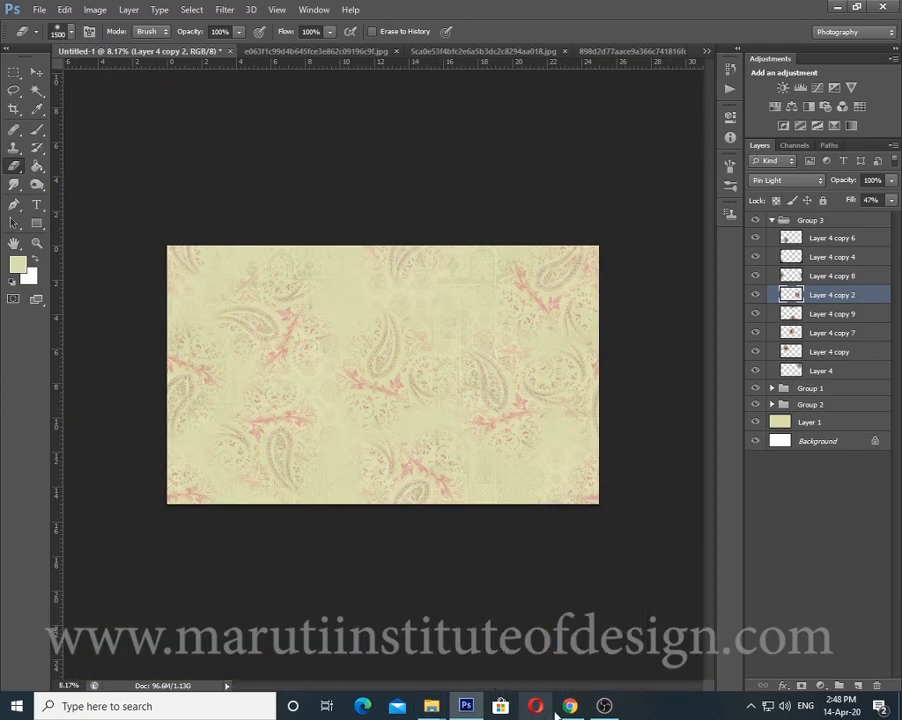
Switch to Pinterest in Chrome and search for "mugal flower"
click(569, 706)
click(300, 88)
text(mugal floewr)
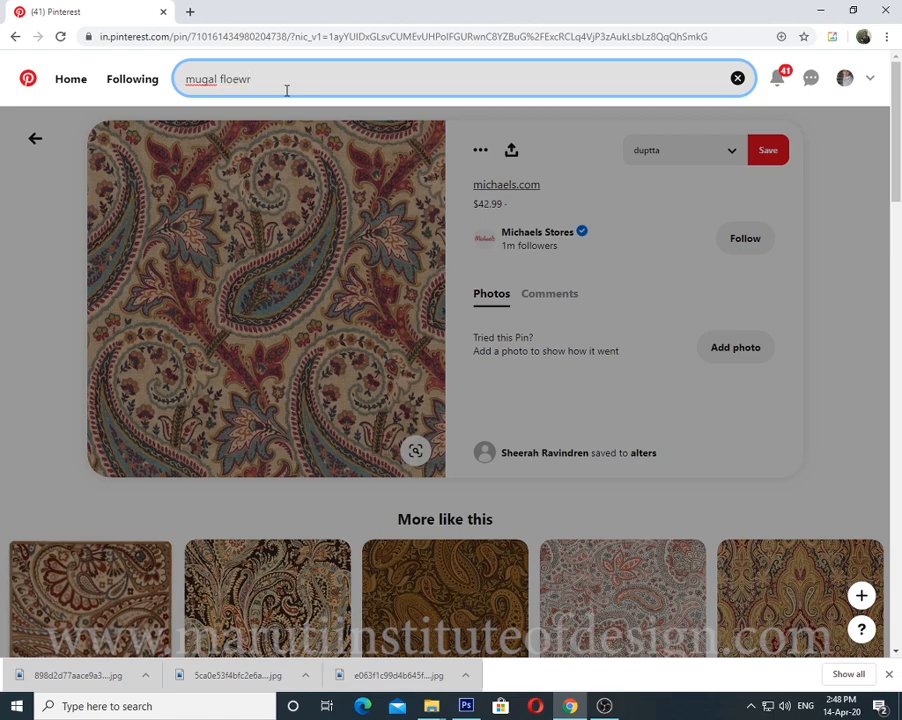
key(Return)
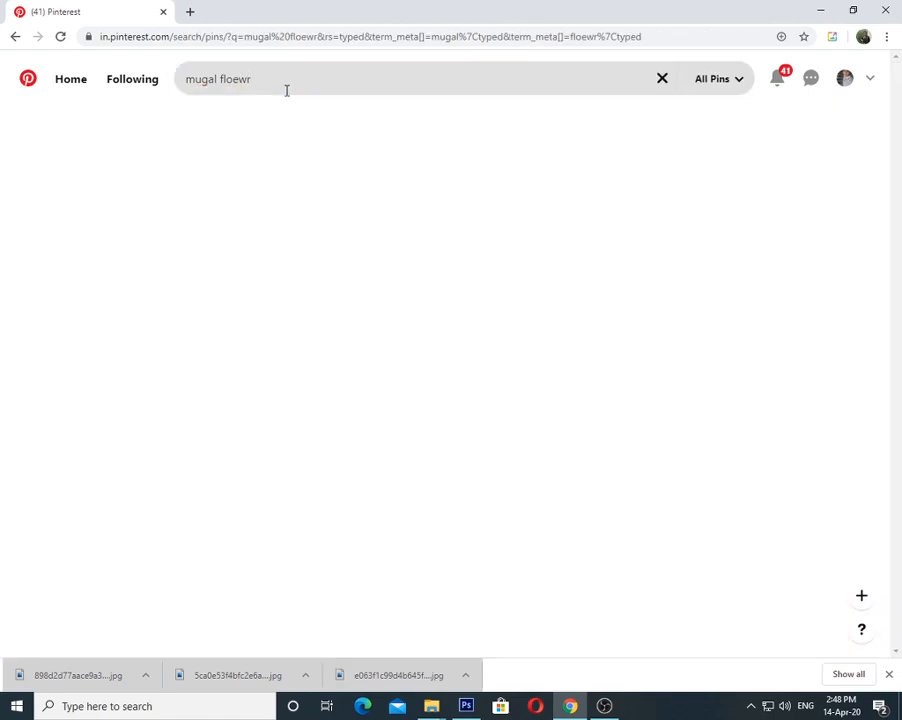
click(261, 84)
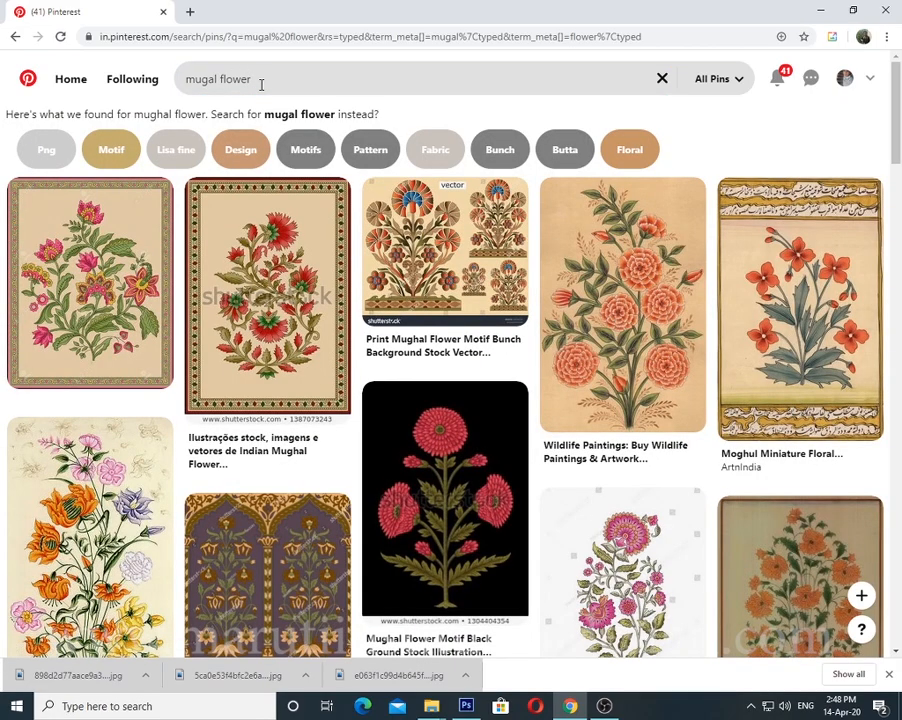
Browse the flower results, opening the New Mughal Flower Motif Pattern pin and other flower pins and returning to the results each time
scroll(426, 378, down, 2)
scroll(426, 378, down, 4)
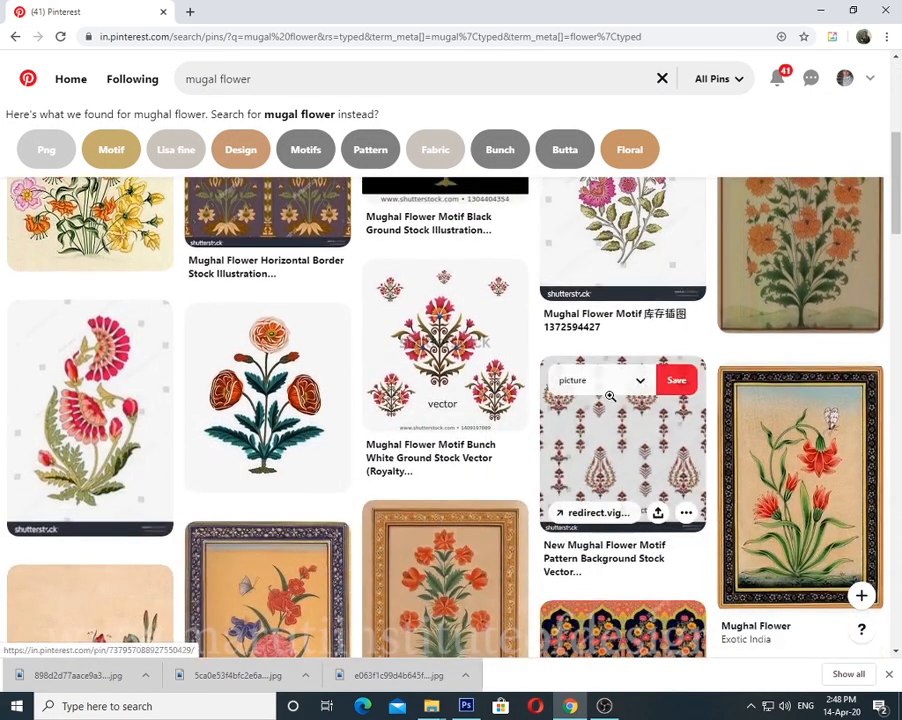
click(645, 465)
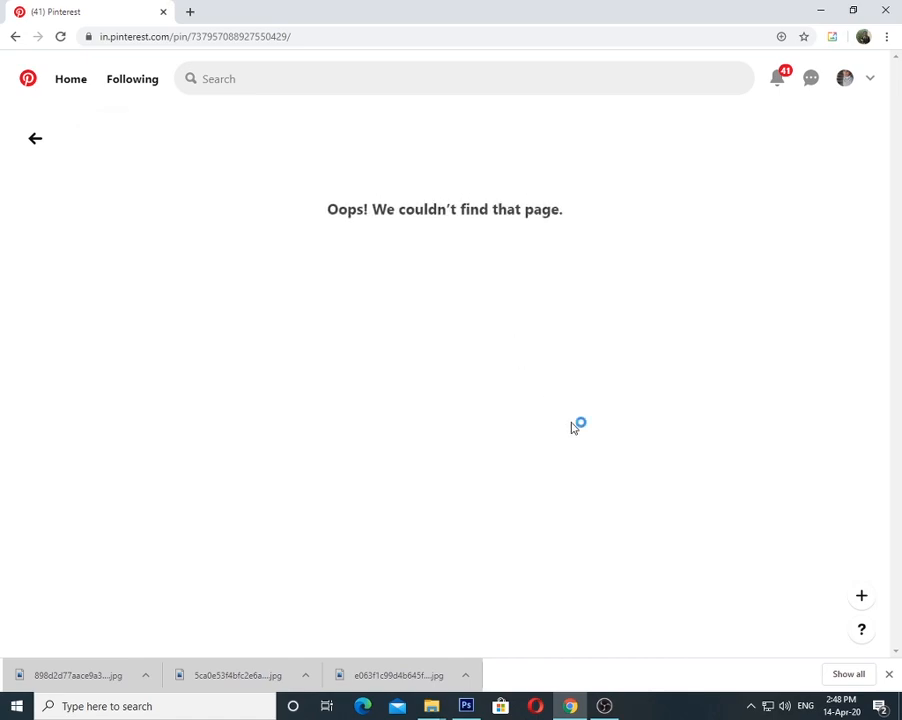
click(28, 140)
scroll(276, 278, down, 2)
click(276, 277)
click(34, 139)
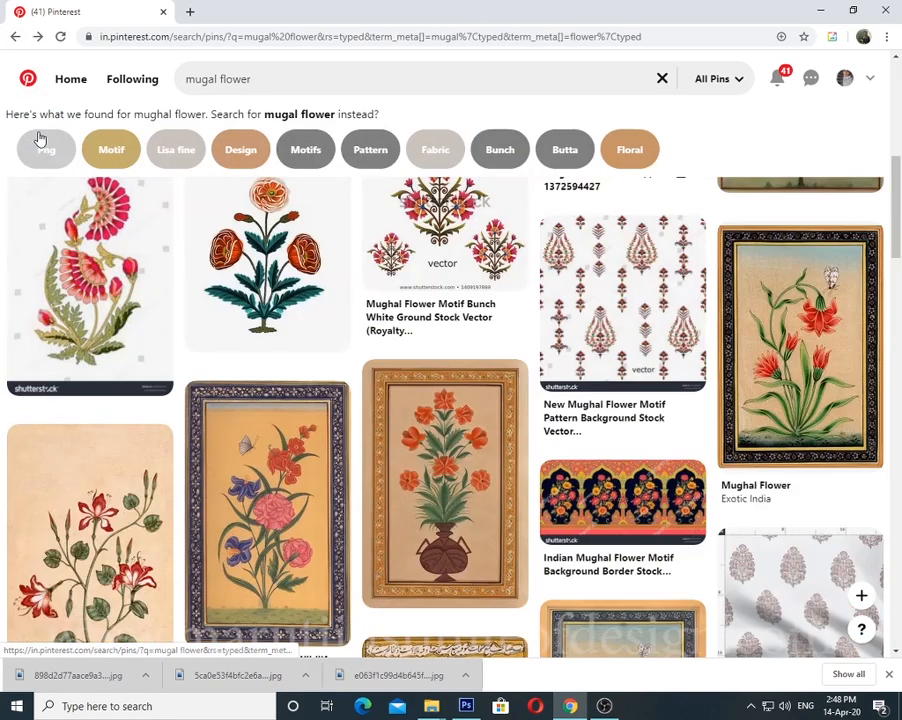
click(140, 335)
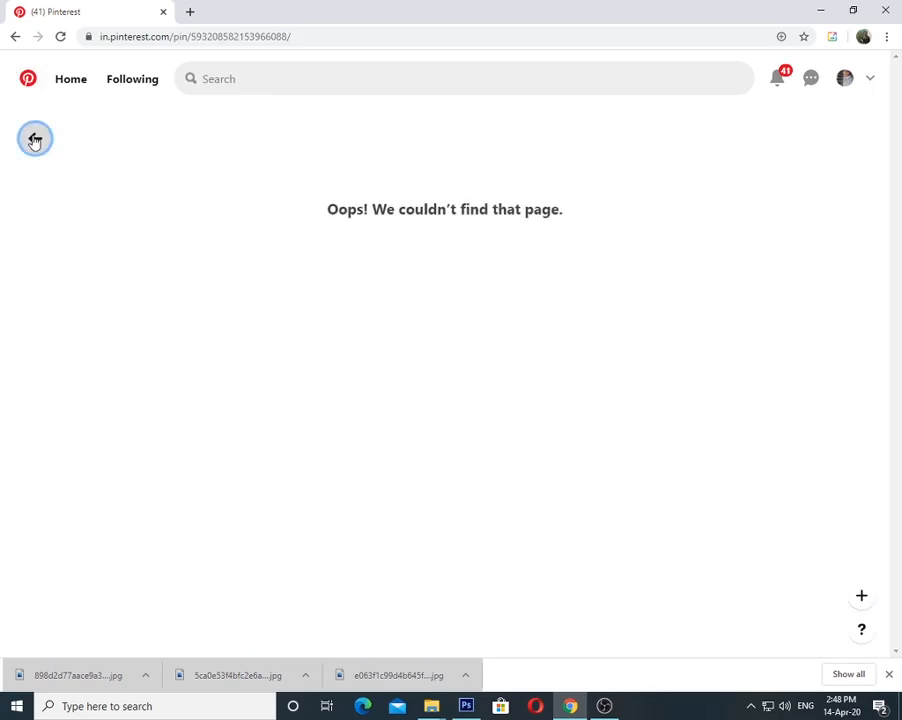
click(34, 140)
Look through more Mughal flower results, opening further pins including the bordered red-flower motif, and return to the results
scroll(310, 424, down, 5)
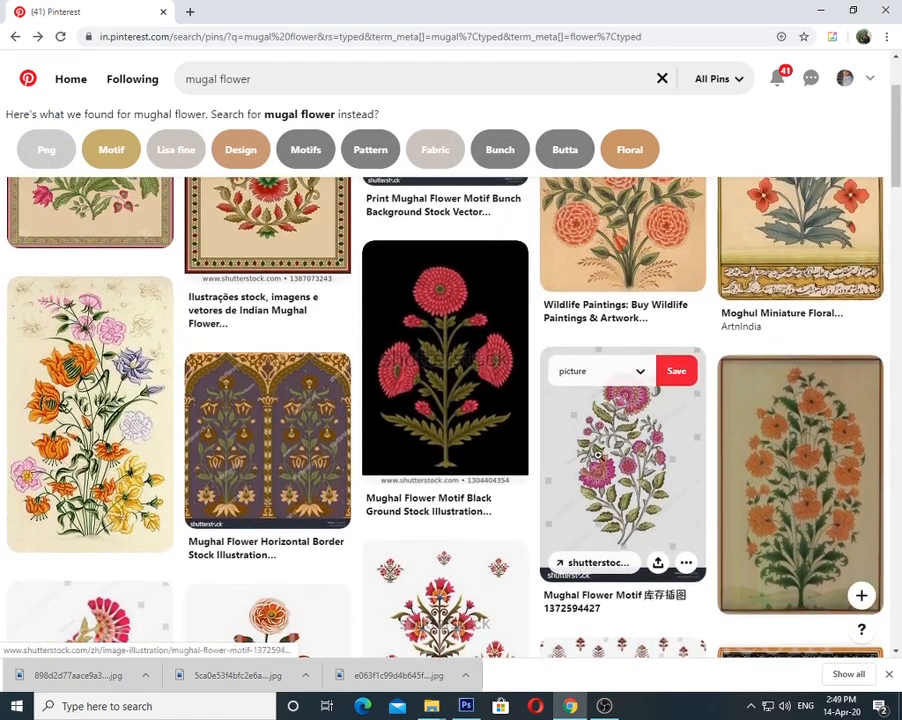
scroll(597, 455, up, 2)
scroll(597, 455, down, 3)
scroll(597, 455, up, 1)
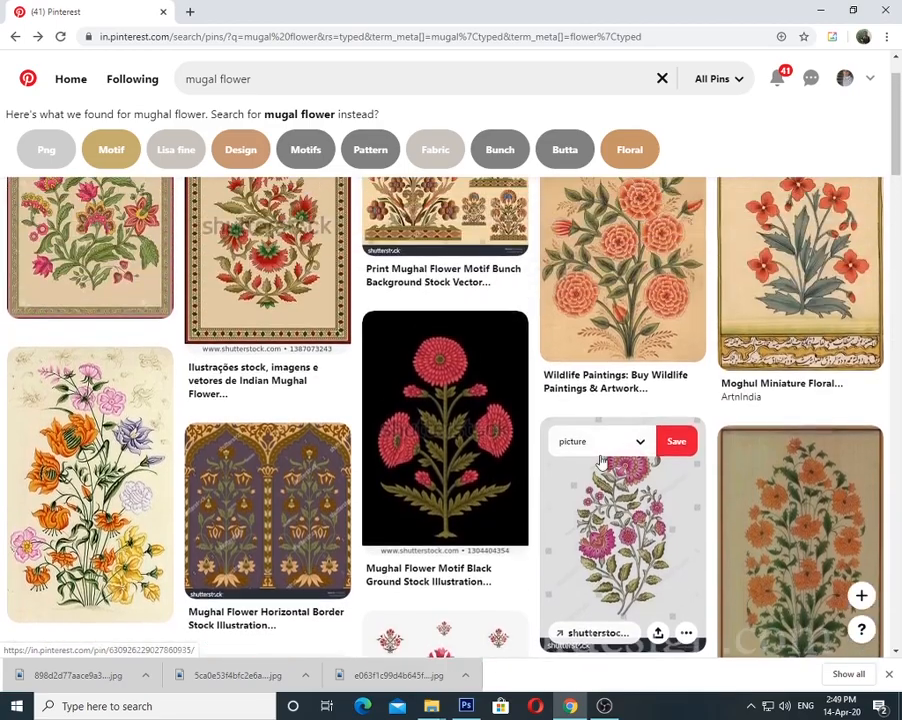
scroll(255, 336, down, 5)
click(255, 336)
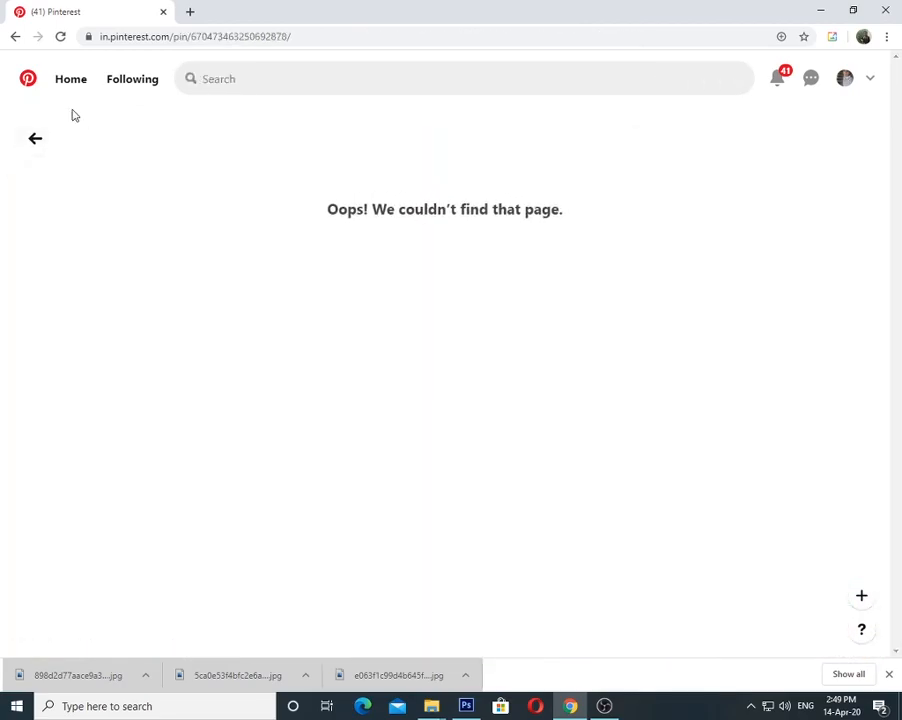
click(32, 134)
scroll(597, 455, down, 2)
scroll(597, 455, up, 2)
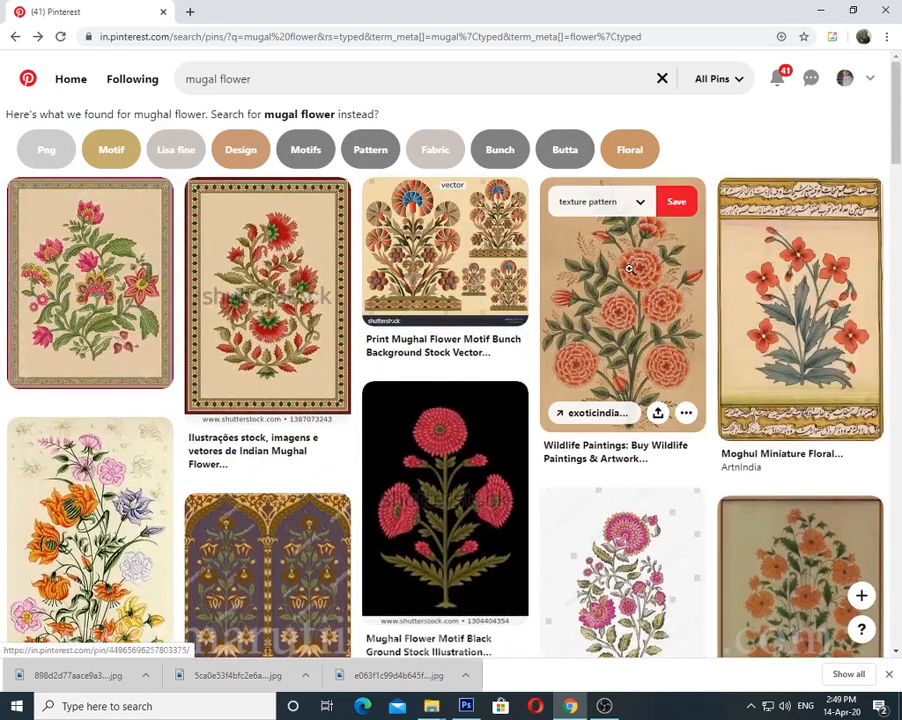
click(240, 247)
click(34, 136)
Try to rerun the flower search on Pinterest from the recent searches and the suggested "mugal flower" spelling, and close the page
click(278, 81)
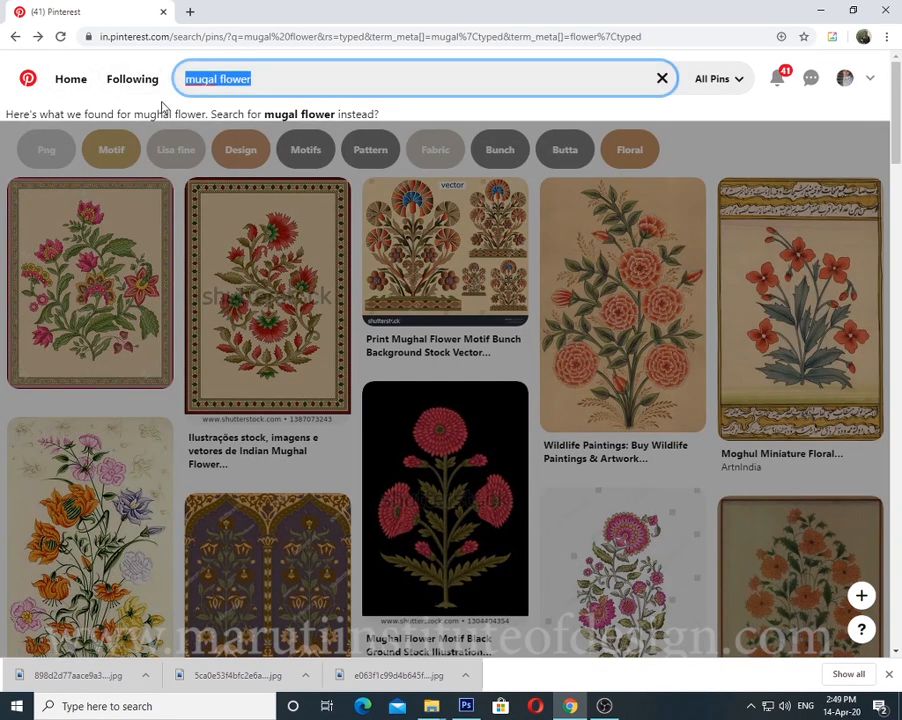
click(14, 36)
click(305, 84)
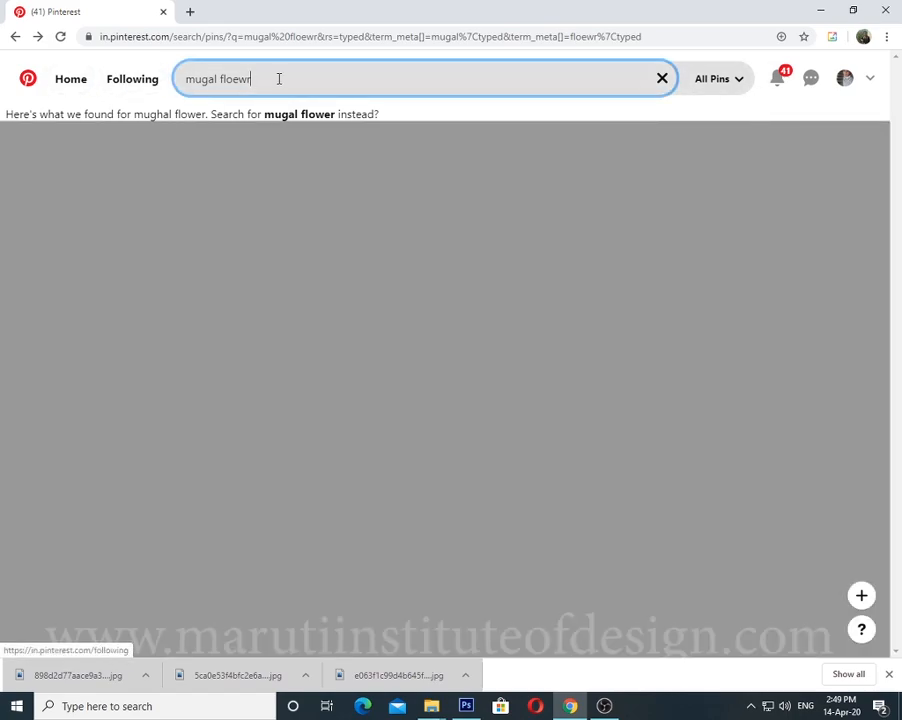
drag(276, 78, 104, 86)
key(BackSpace)
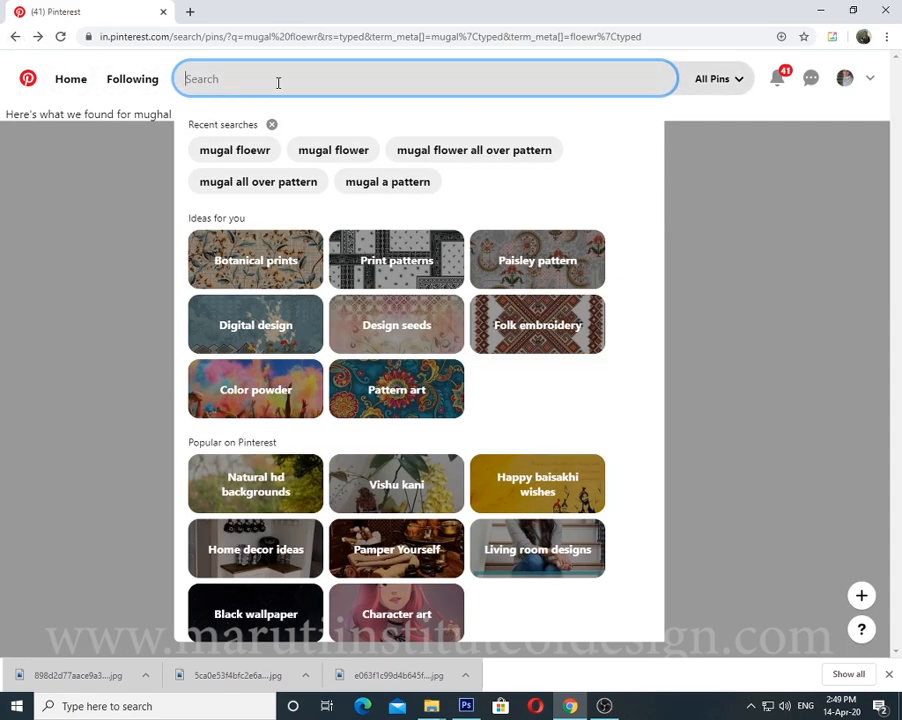
click(254, 150)
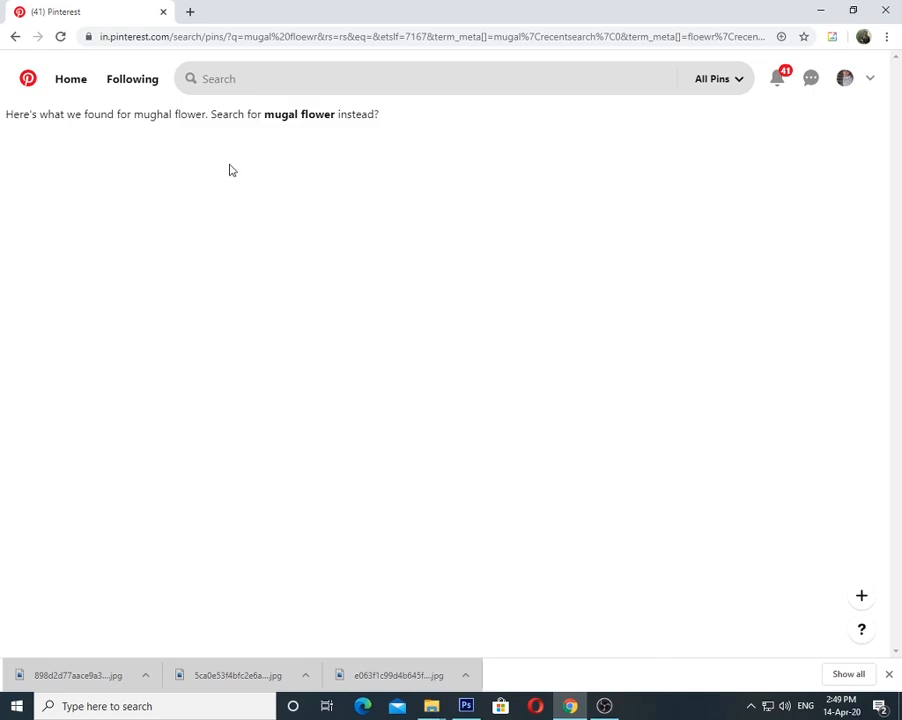
click(319, 119)
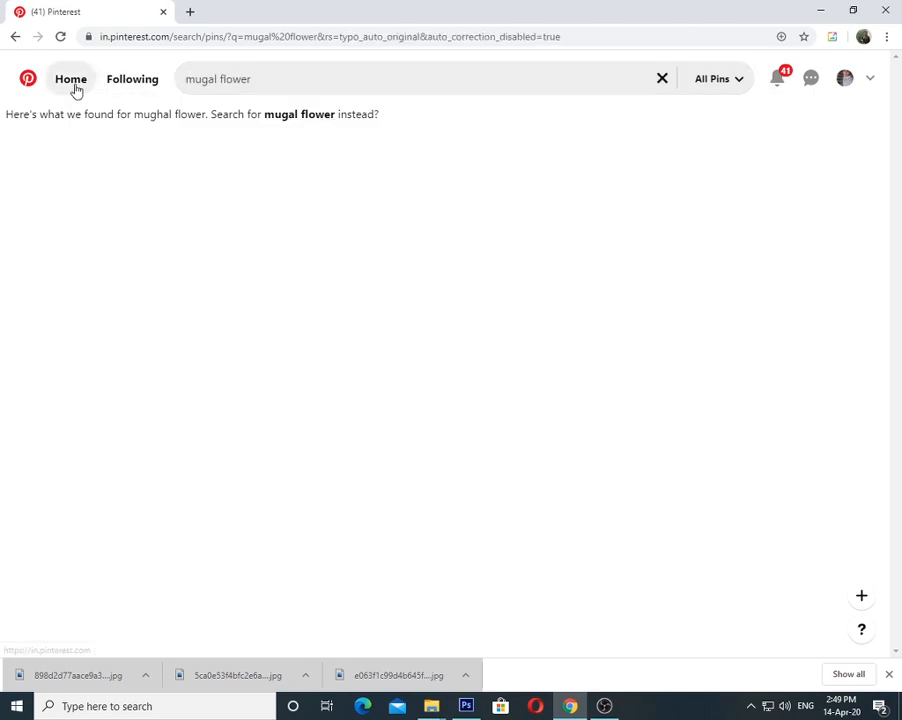
click(164, 12)
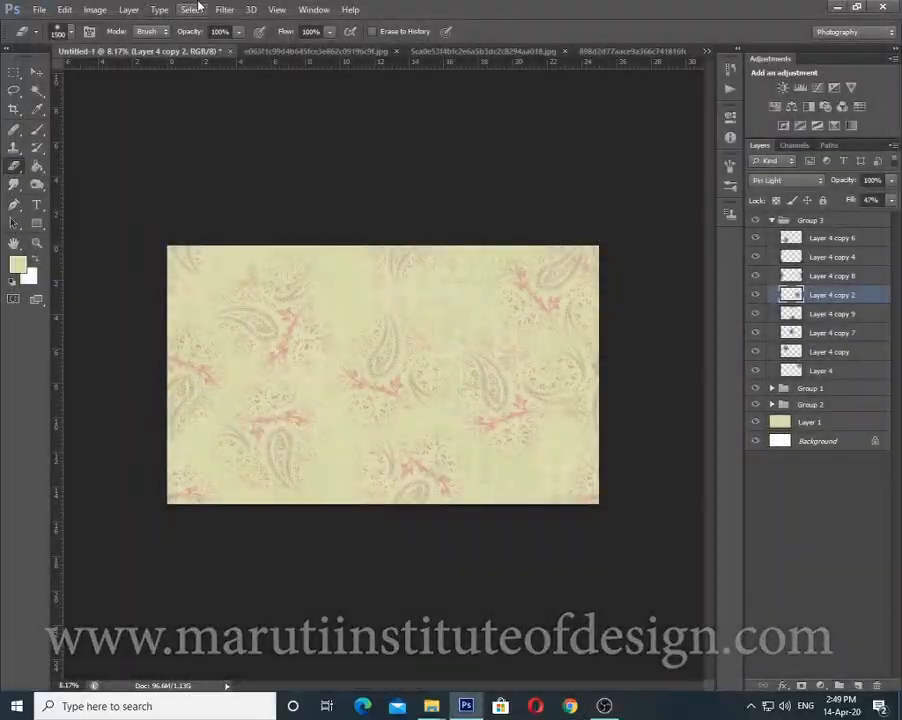
Reopen Chrome, search Google for "pinterest" and open the pinterest.ca home page
click(584, 706)
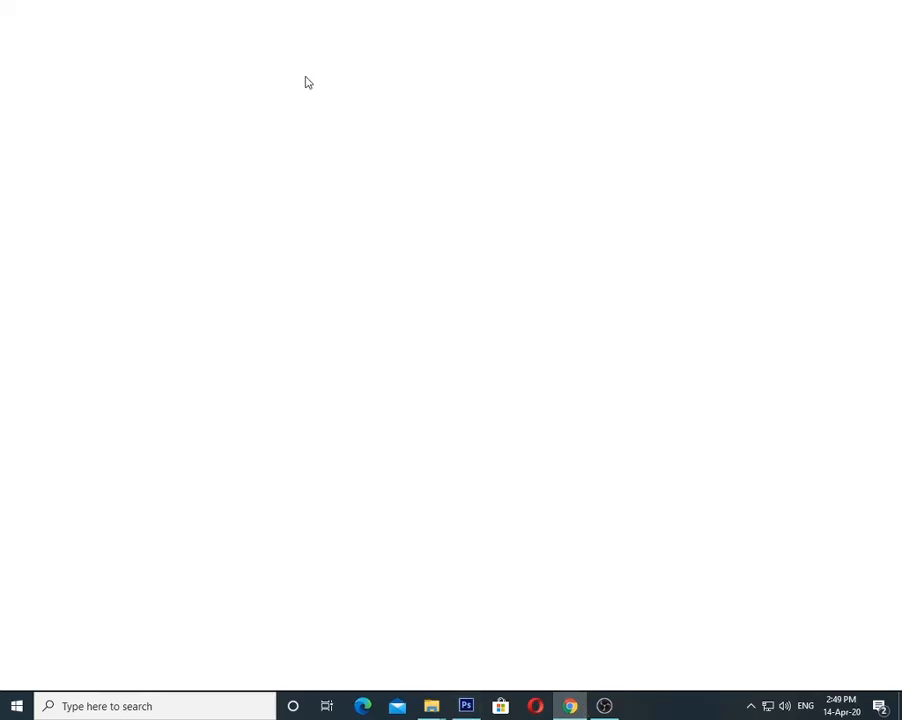
text(pin)
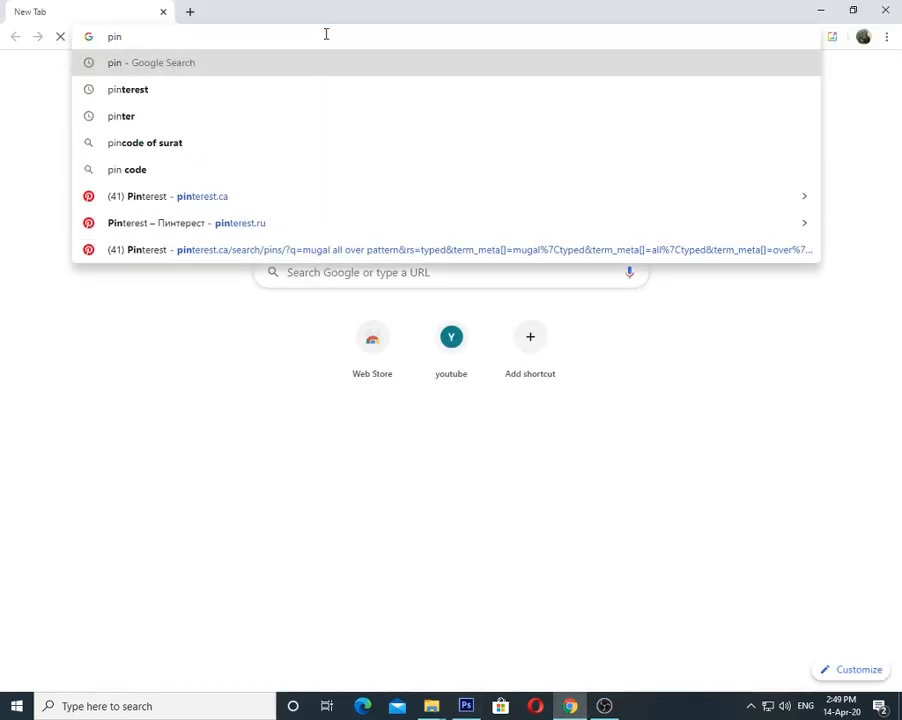
key(Down)
key(Return)
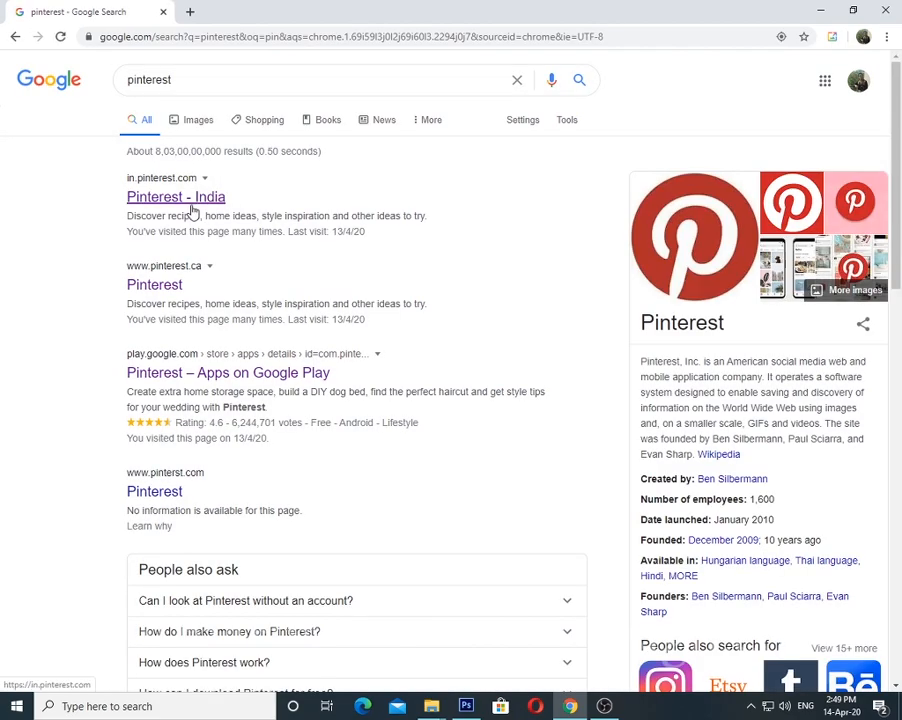
click(160, 197)
click(14, 38)
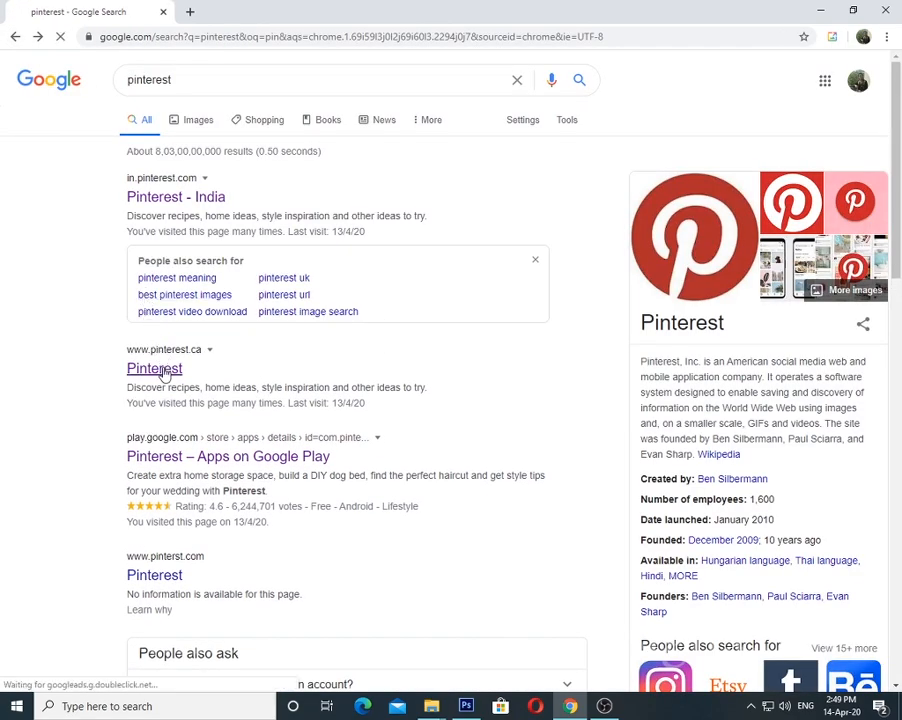
click(156, 367)
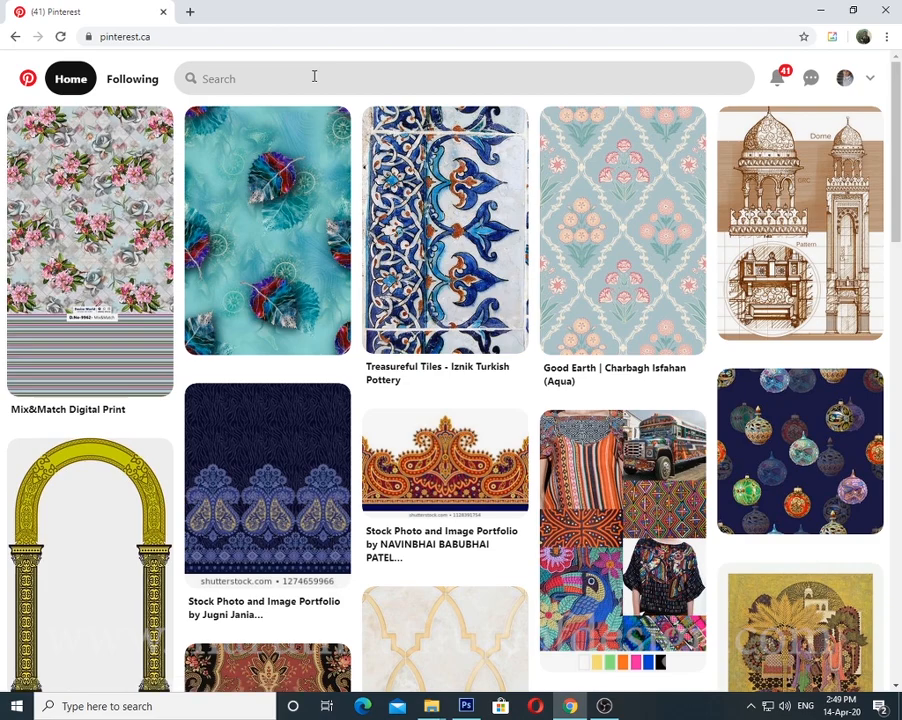
Search Pinterest for "mugal flower"
click(308, 79)
text(mugal flo)
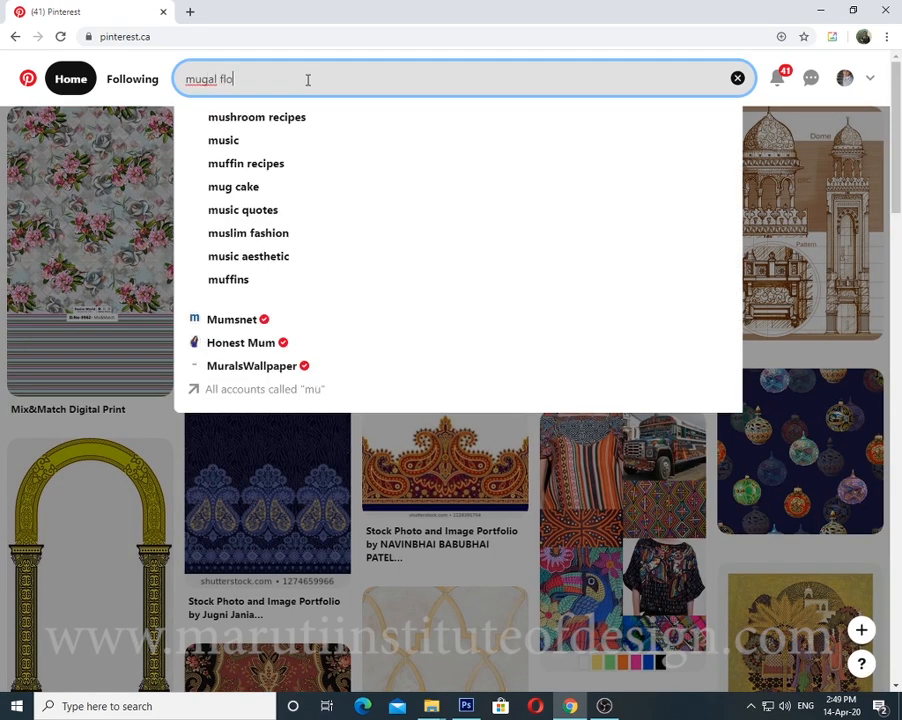
text(r)
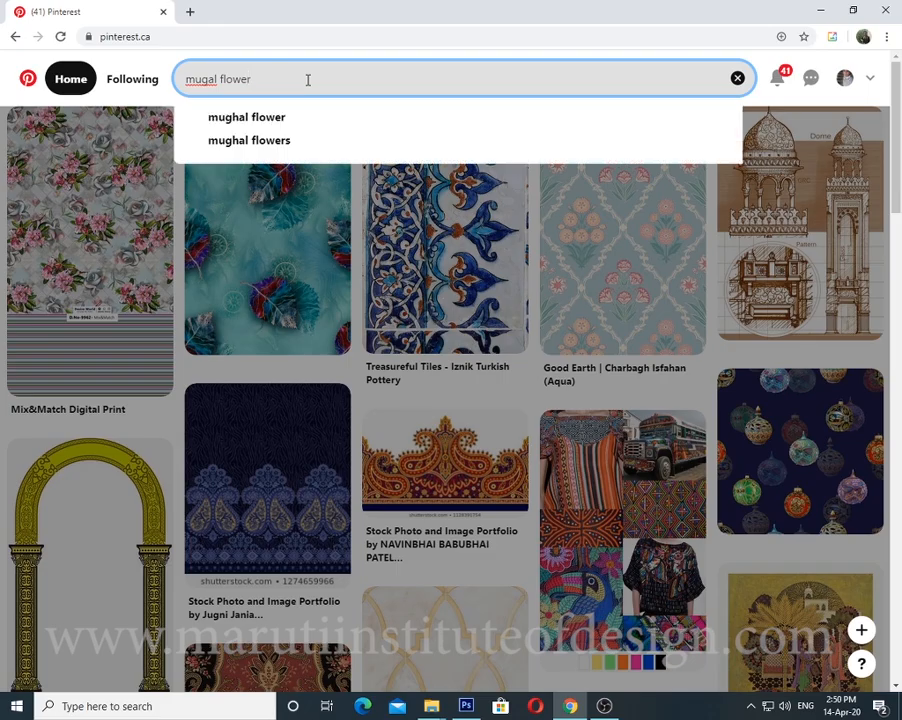
key(Return)
Open the pin of orange flowers with teal leaves and look through its related pins, checking against the Photoshop design
scroll(41, 511, down, 4)
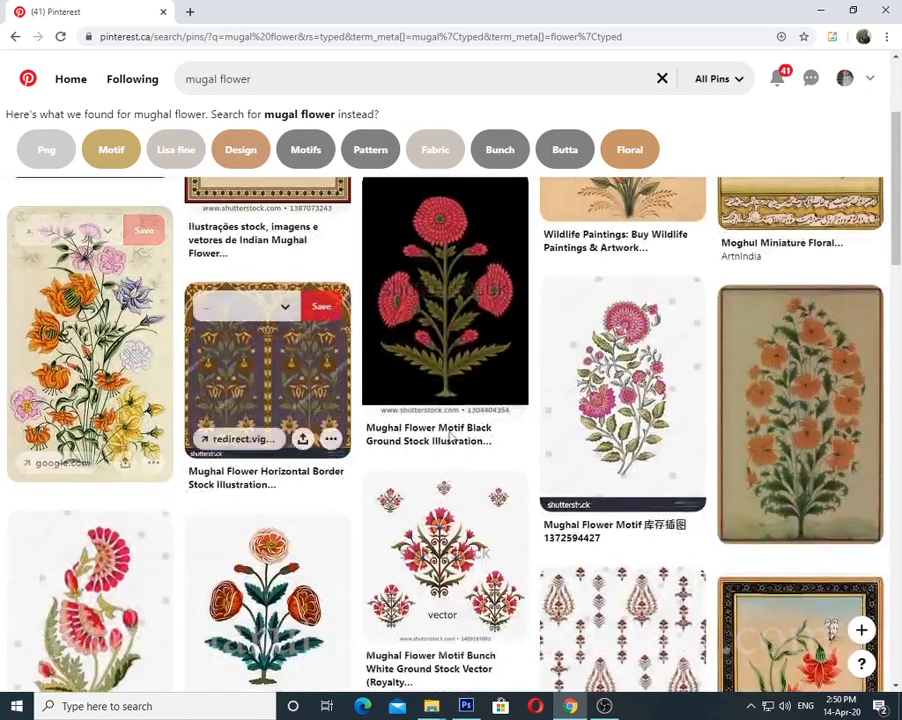
click(240, 516)
scroll(241, 518, down, 3)
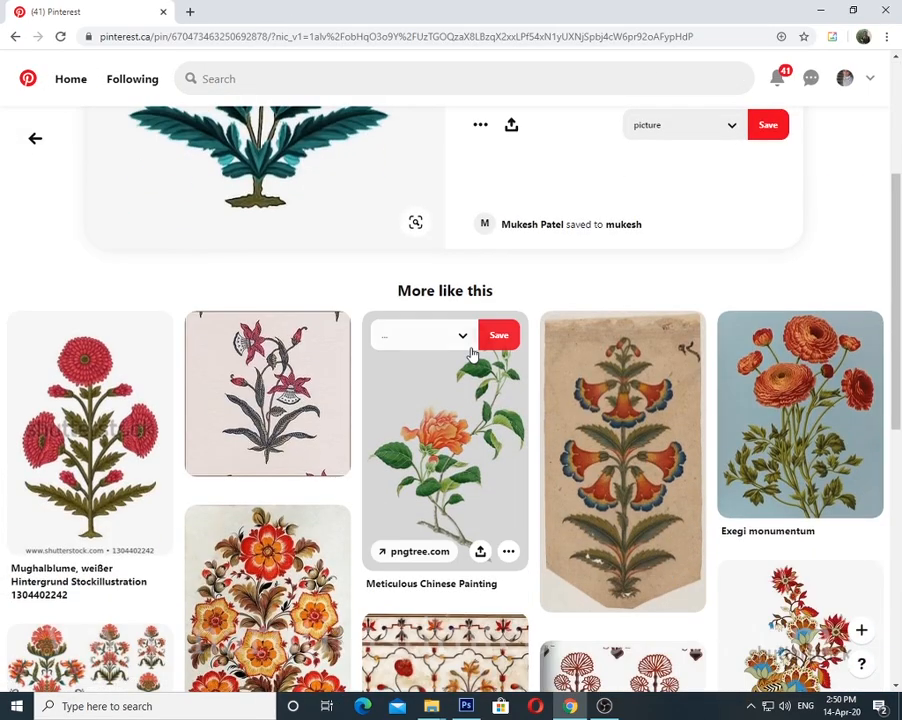
scroll(520, 338, down, 2)
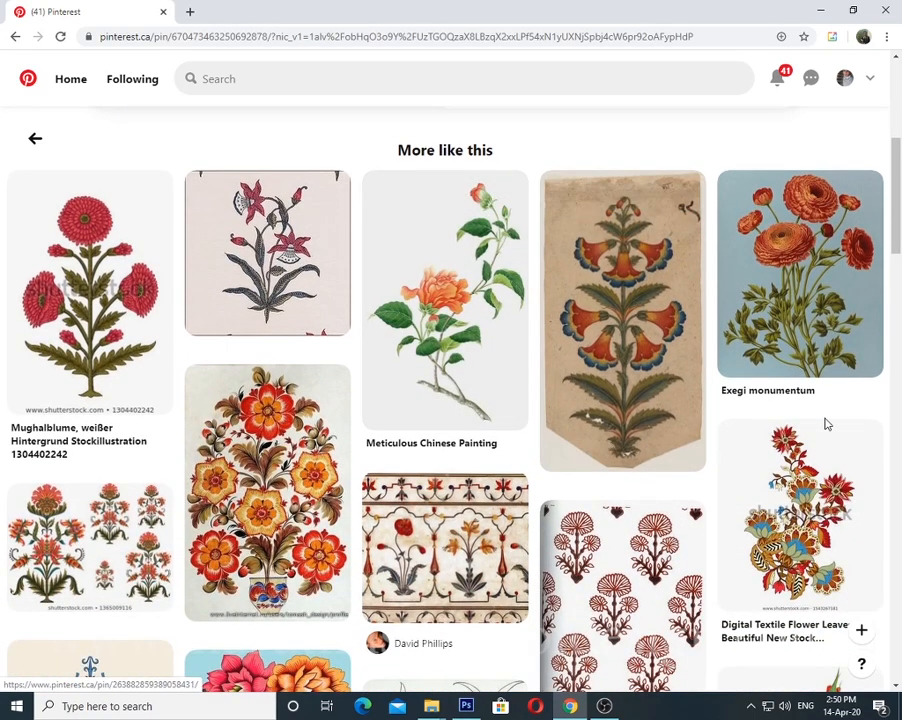
click(466, 706)
click(466, 706)
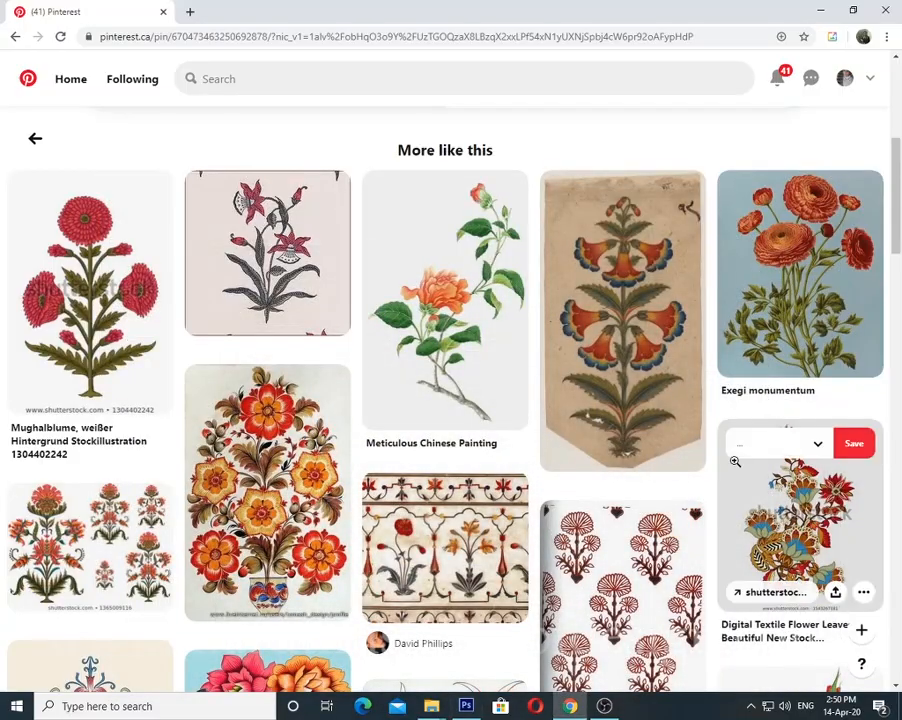
scroll(735, 457, up, 1)
Open the Exegi monumentum pin with red flowers on light blue and save its image to the computer
click(828, 366)
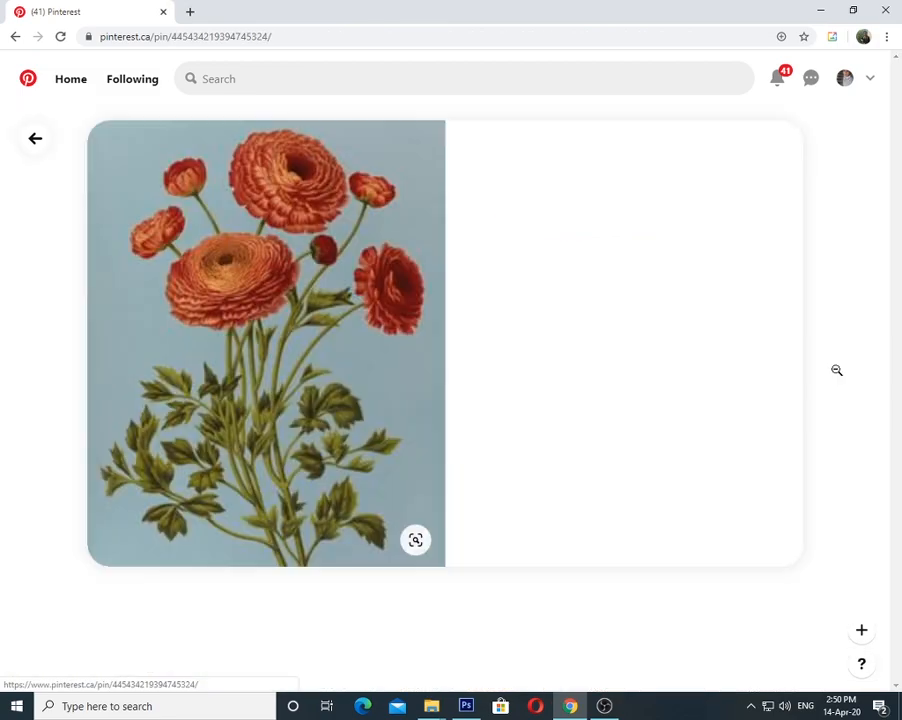
right_click(316, 318)
click(360, 444)
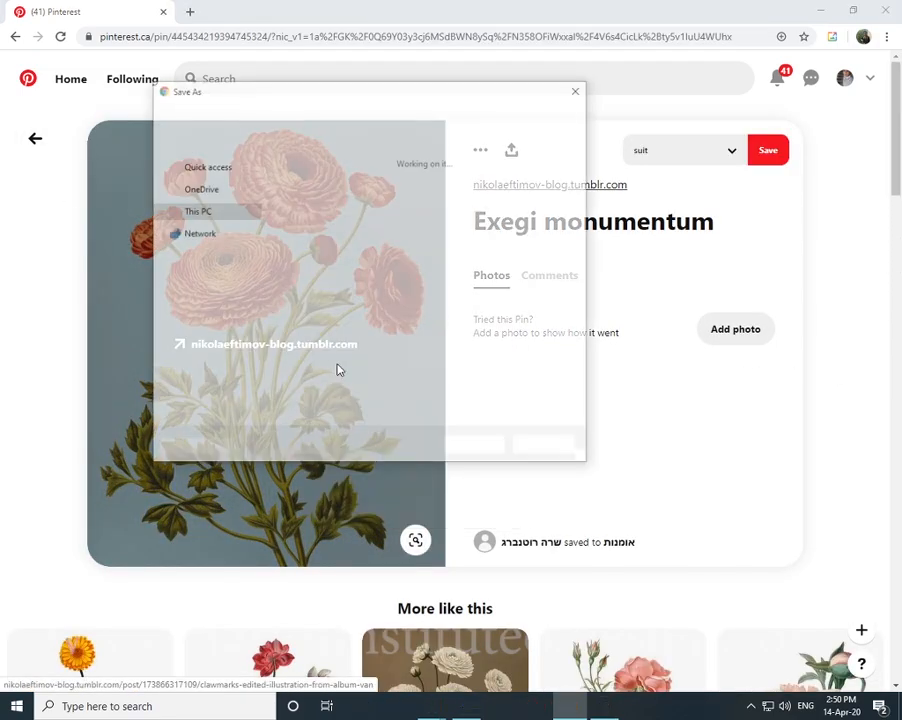
click(474, 446)
Open the downloaded red-flower image in Photoshop and convert its locked background into a normal layer
drag(128, 674, 506, 673)
drag(784, 485, 784, 484)
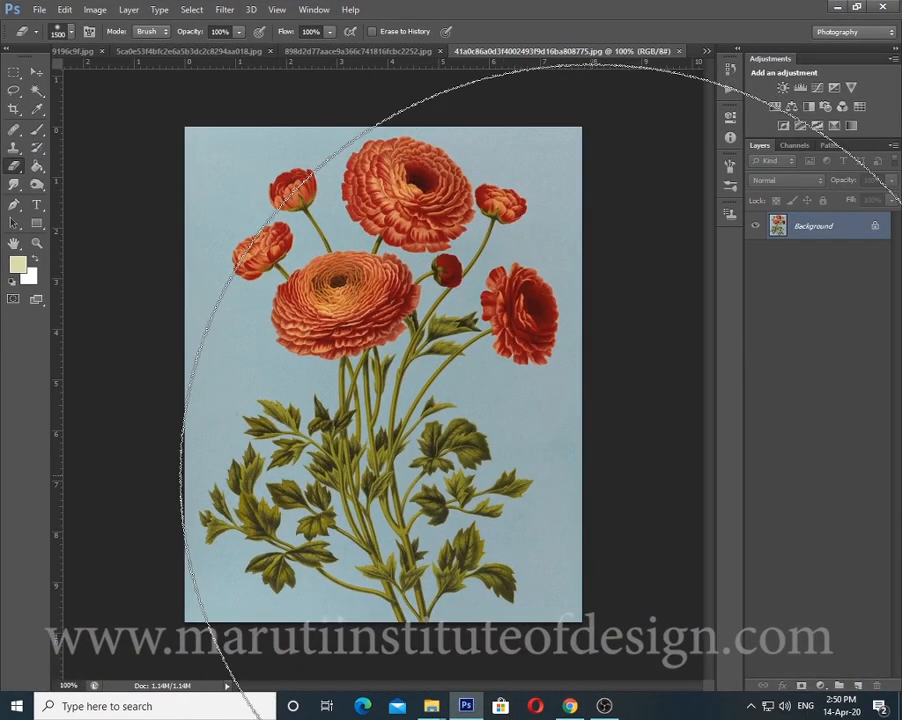
double_click(866, 231)
key(Return)
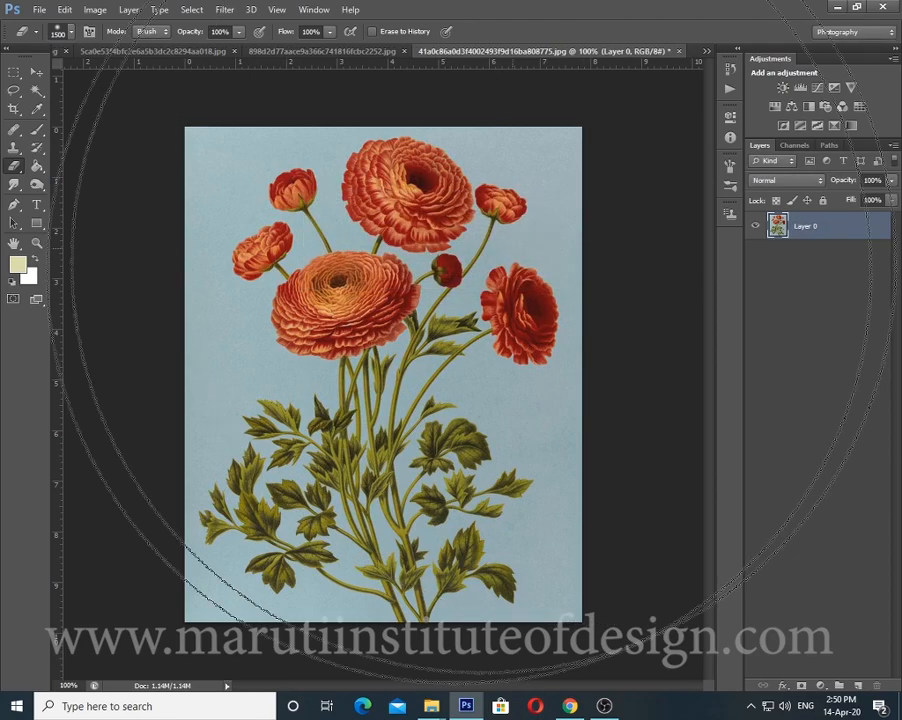
Select the light blue background around the flowers with the Magic Wand, delete it and deselect
key(w)
click(493, 391)
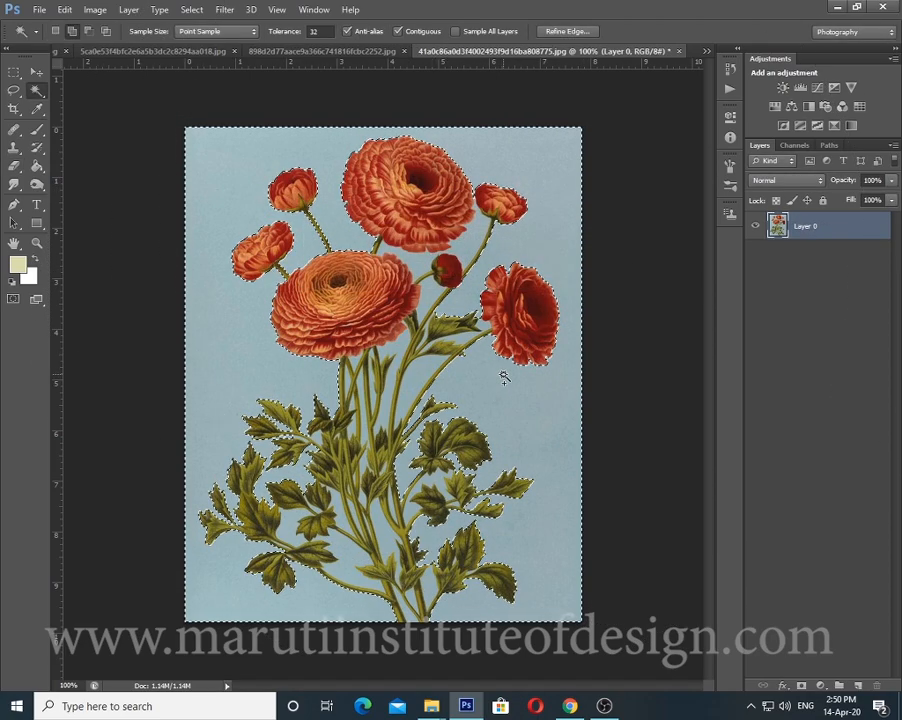
key(Delete)
key(ctrl+d)
Try to extend the selection of the blue gaps between the stems to the similar areas across the layer
key(ctrl+plus)
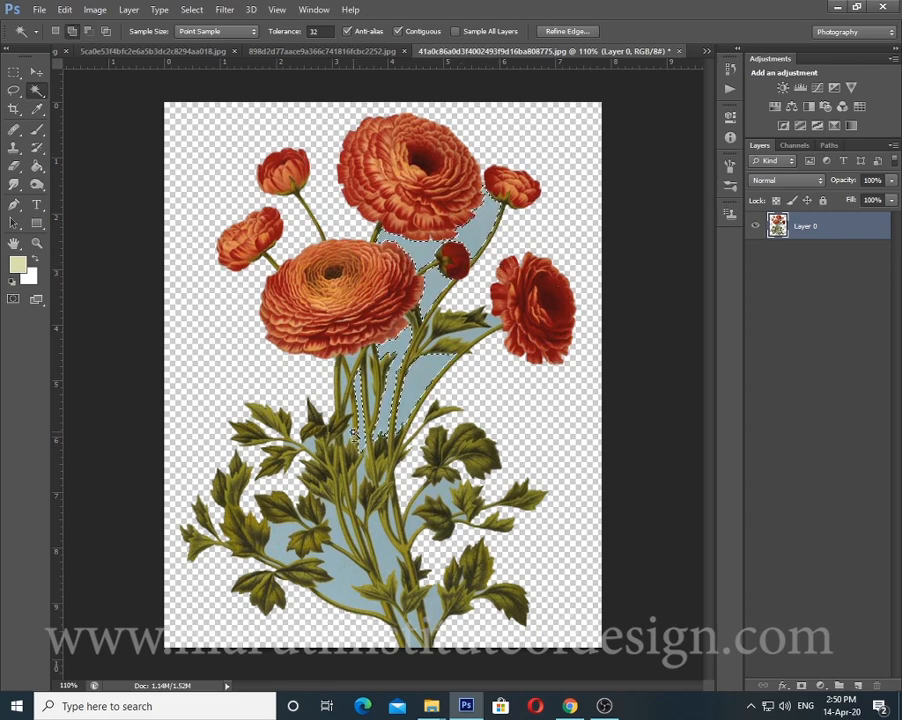
right_click(379, 425)
click(412, 262)
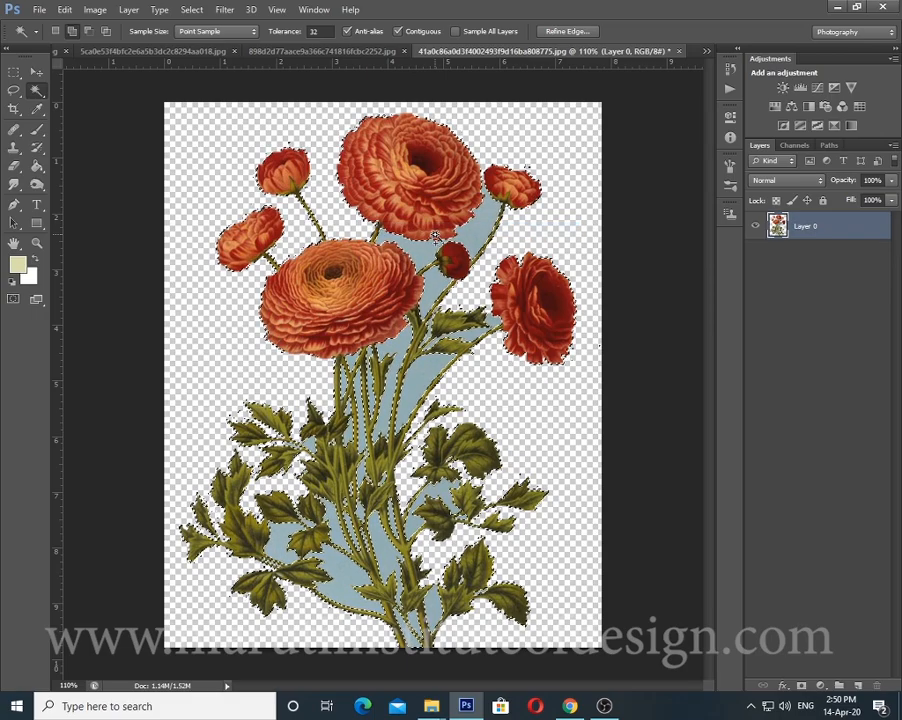
Add the blue gaps among the lower leaves and stems to the selection, delete them and select the slivers between the stems
scroll(427, 440, up, 5)
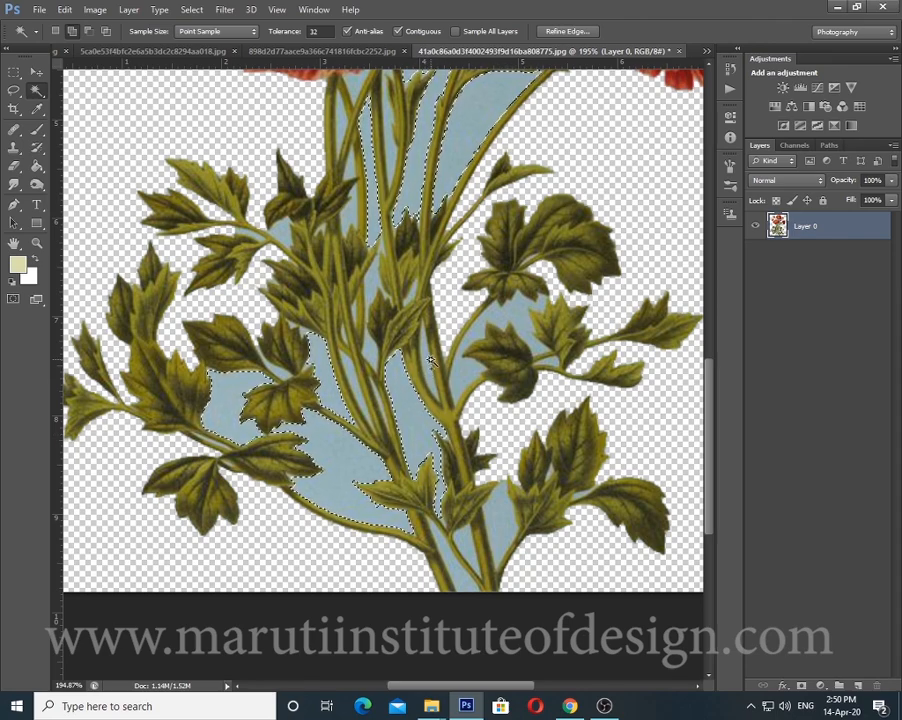
click(521, 308)
click(483, 530)
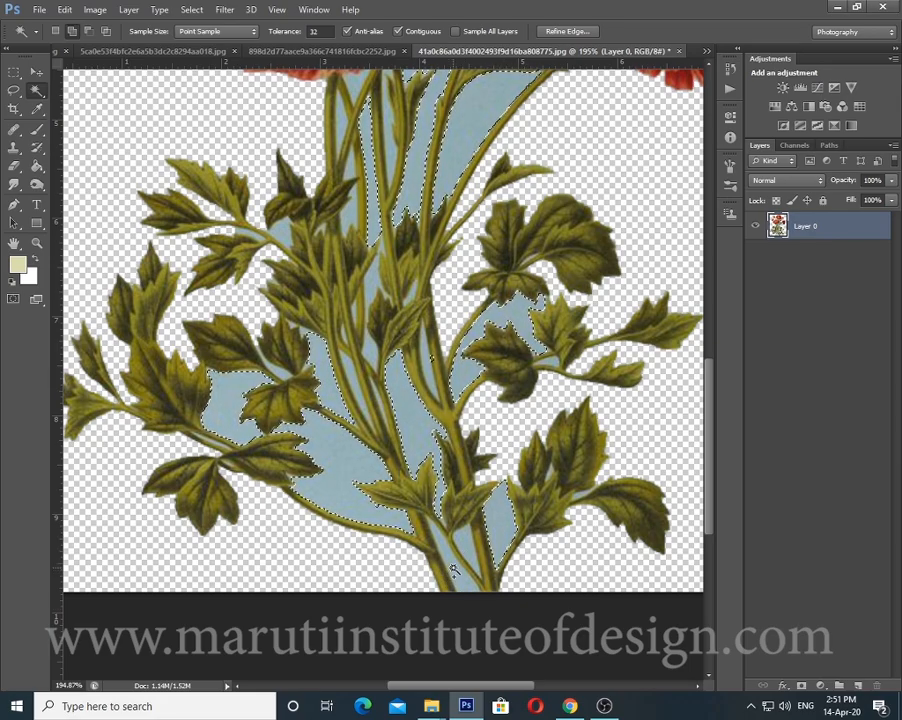
scroll(194, 478, down, 3)
scroll(194, 478, down, 1)
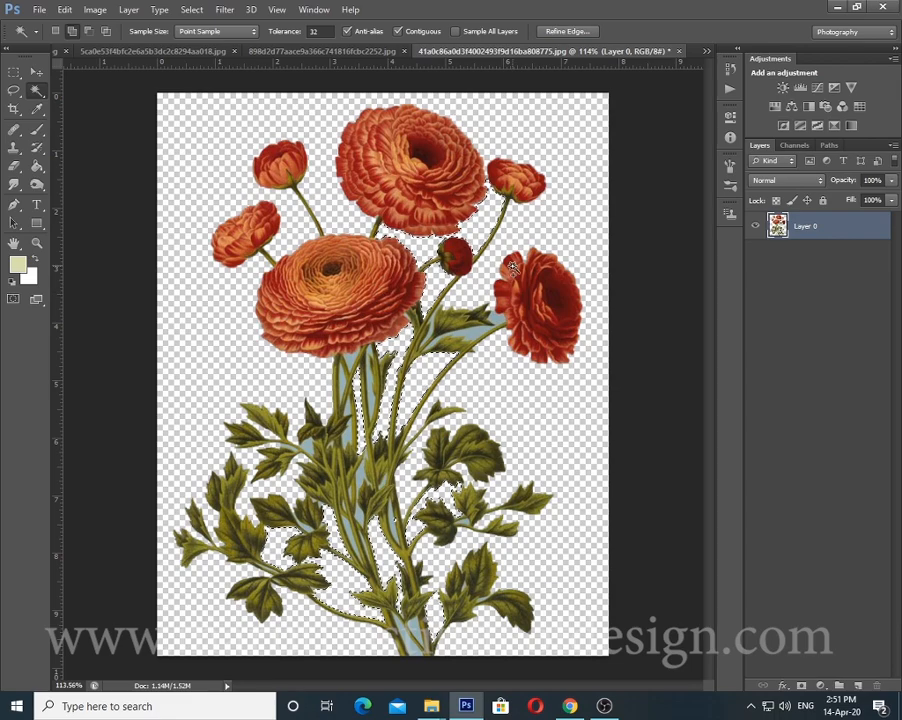
scroll(498, 272, down, 1)
scroll(498, 272, up, 1)
scroll(270, 415, up, 2)
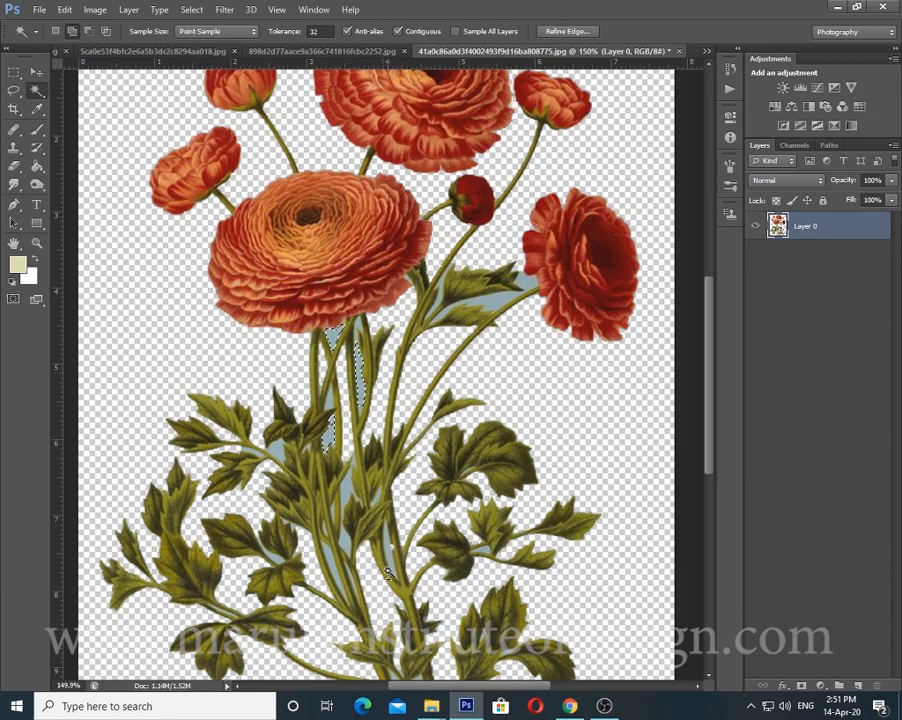
Undo the sliver selections and the deletion of the blue gaps, and drop the selection
key(ctrl+alt+z)
key(ctrl+alt+z)
key(ctrl+alt+z)
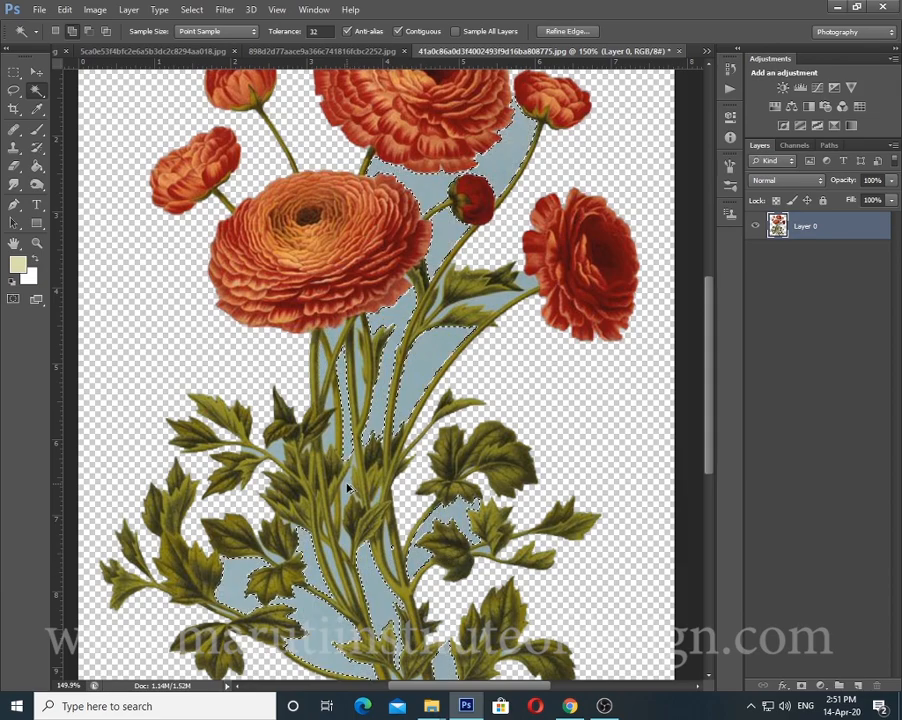
key(ctrl+d)
Add the larger blue gaps among the stems and leaves to the selection, delete them and deselect
scroll(383, 475, down, 2)
scroll(383, 475, down, 1)
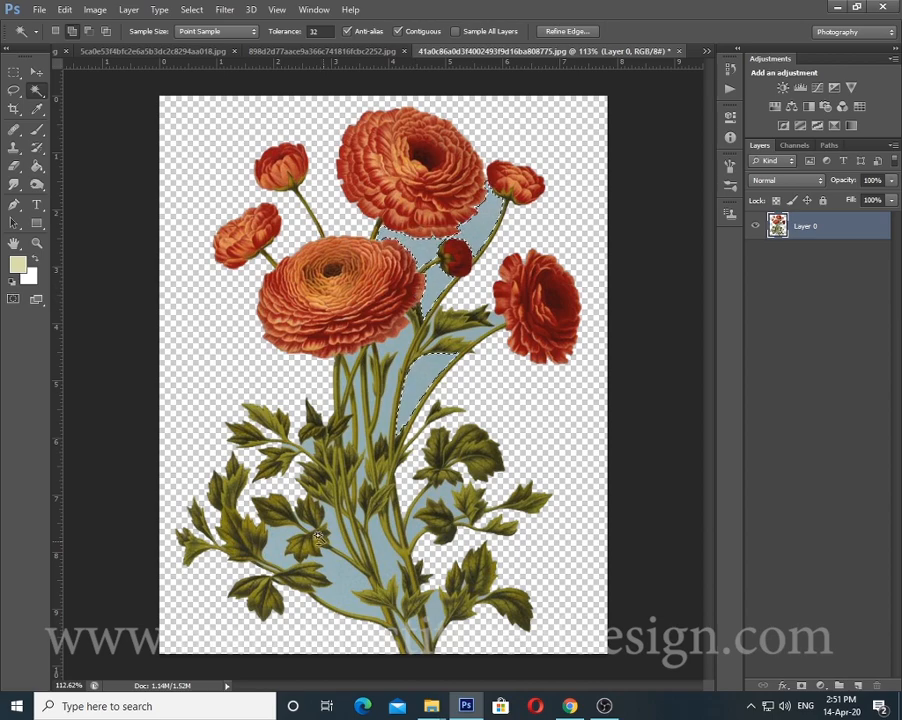
click(348, 577)
click(334, 531)
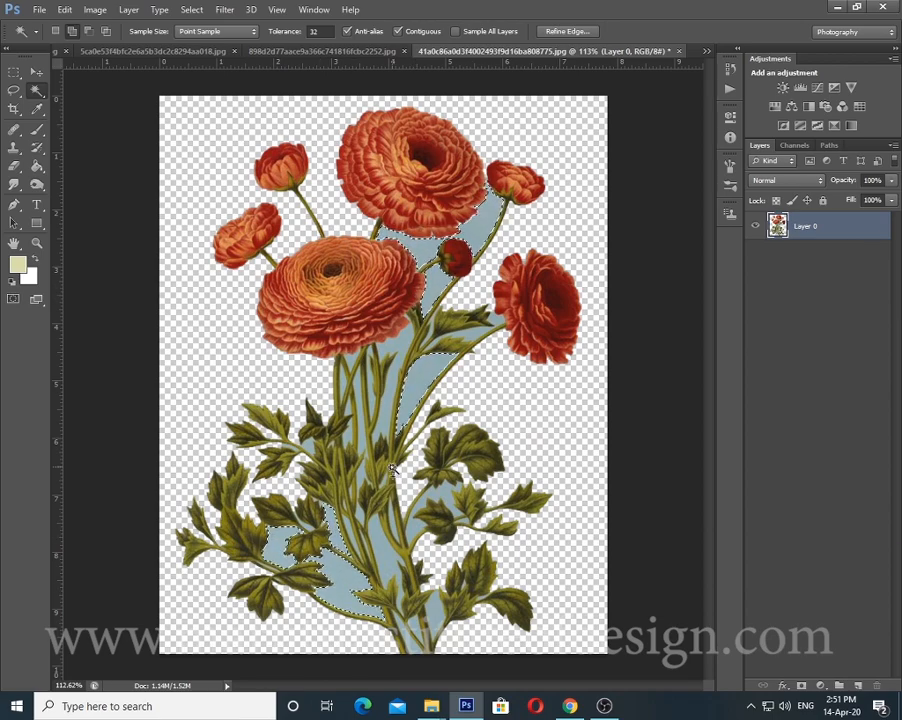
scroll(370, 563, up, 3)
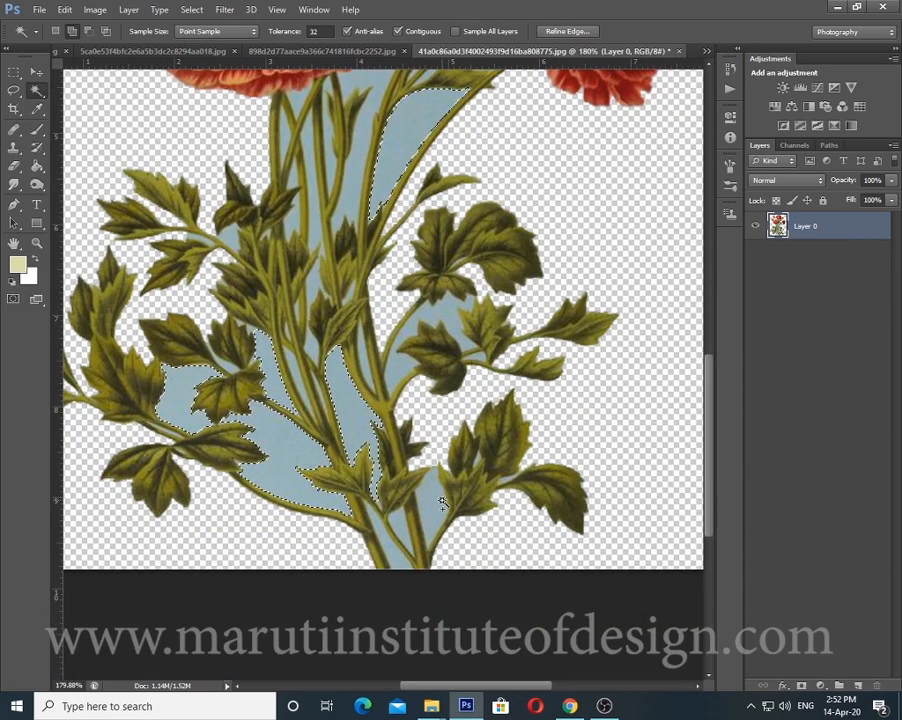
scroll(360, 440, up, 5)
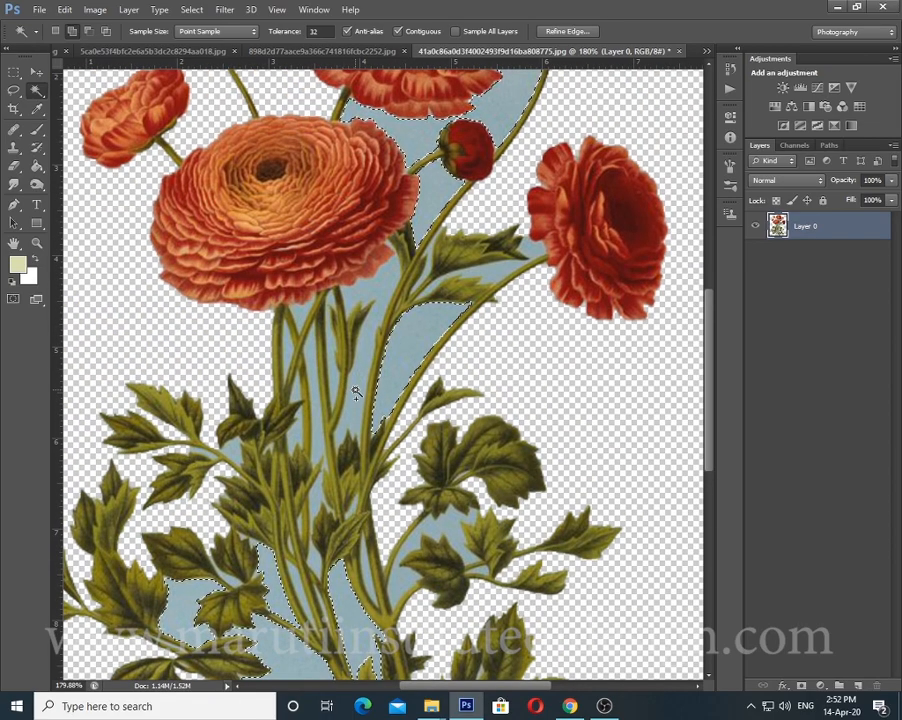
click(292, 309)
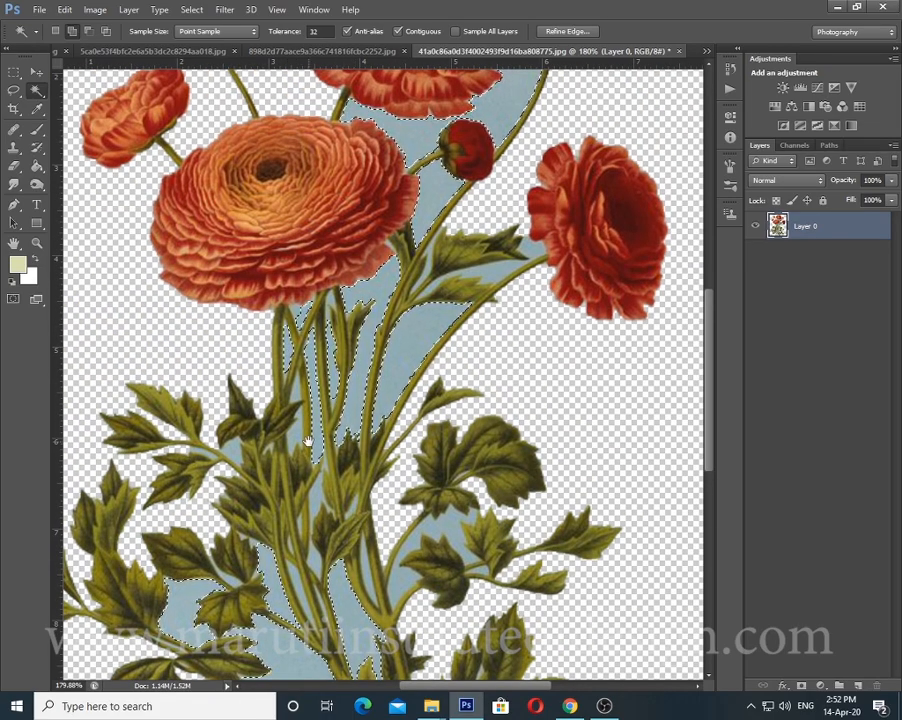
scroll(310, 325, down, 3)
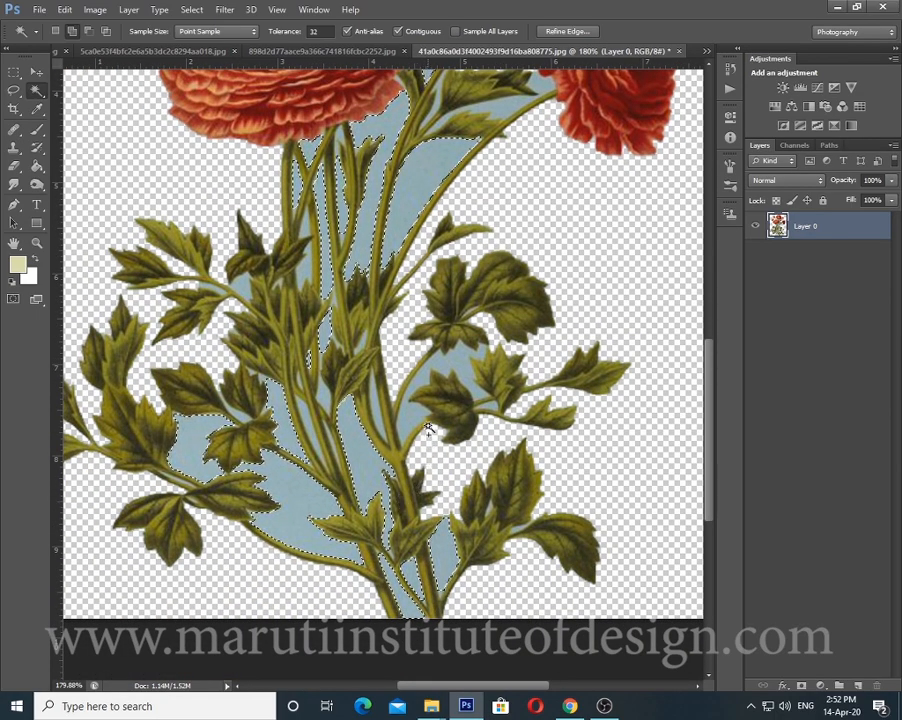
scroll(411, 420, down, 2)
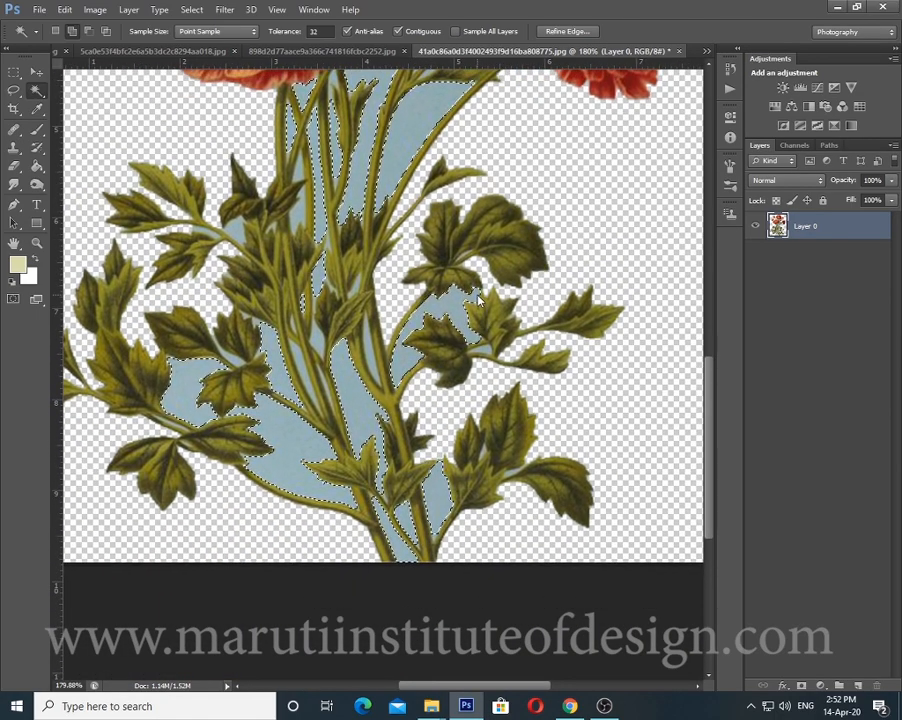
scroll(438, 494, down, 5)
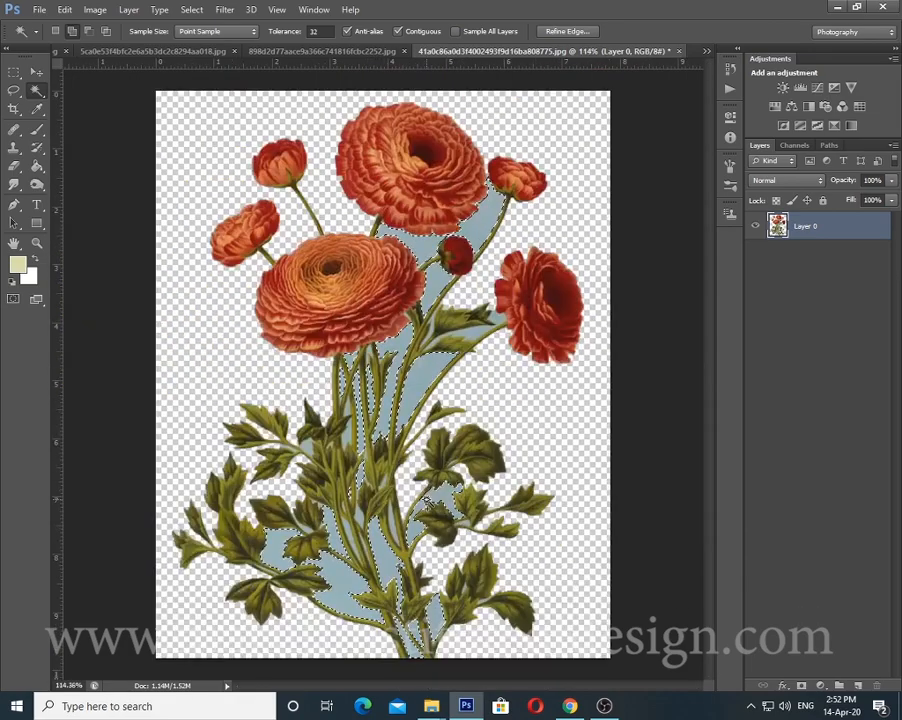
key(Delete)
key(ctrl+d)
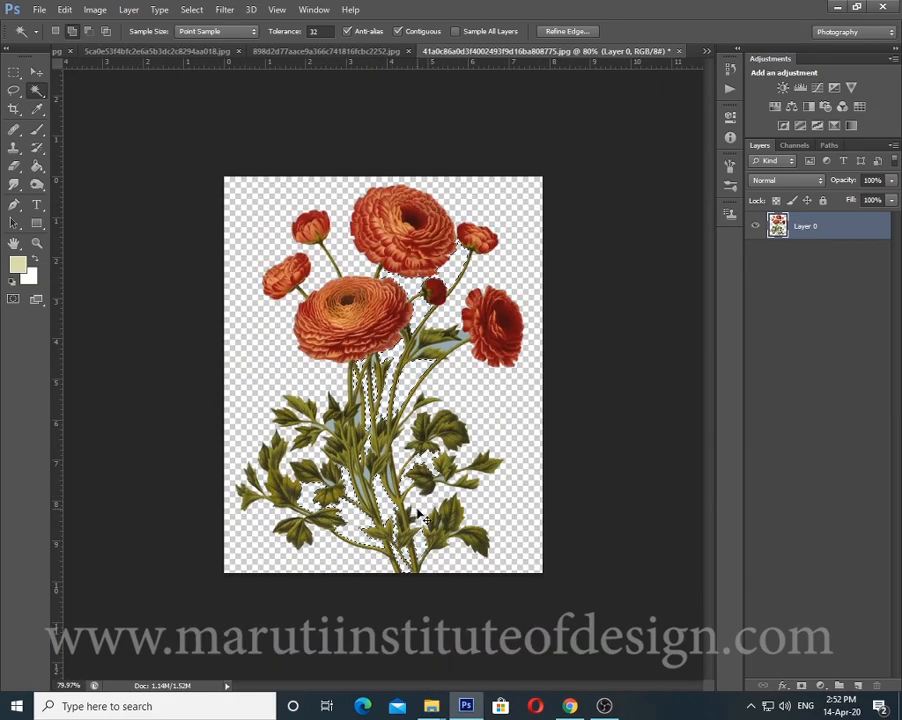
Select the remaining narrow blue slivers between the lower stems with the Magic Wand
scroll(427, 495, up, 3)
scroll(427, 471, up, 2)
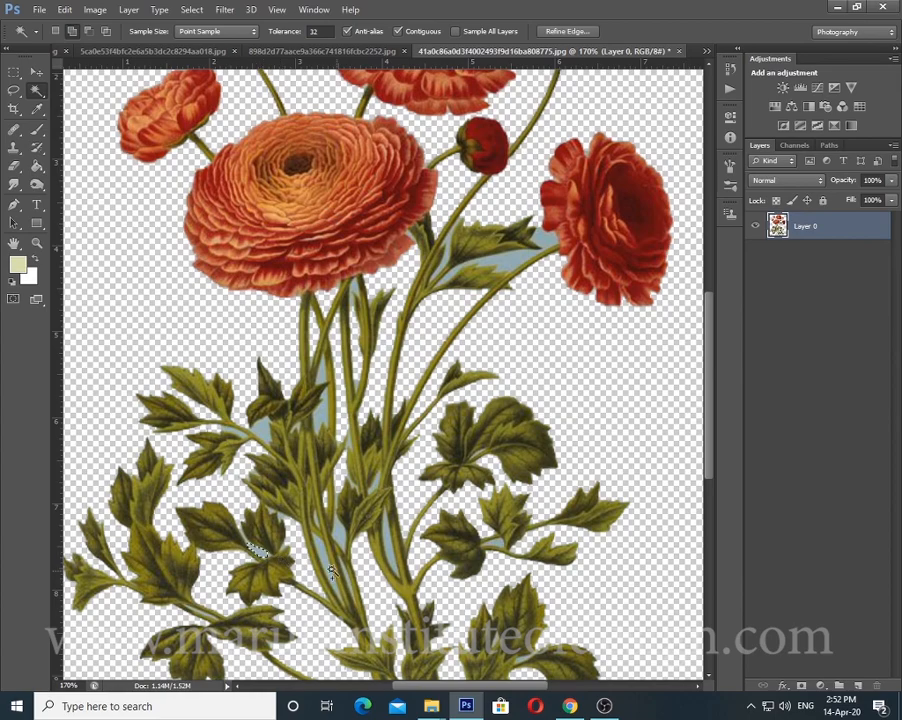
scroll(248, 546, up, 4)
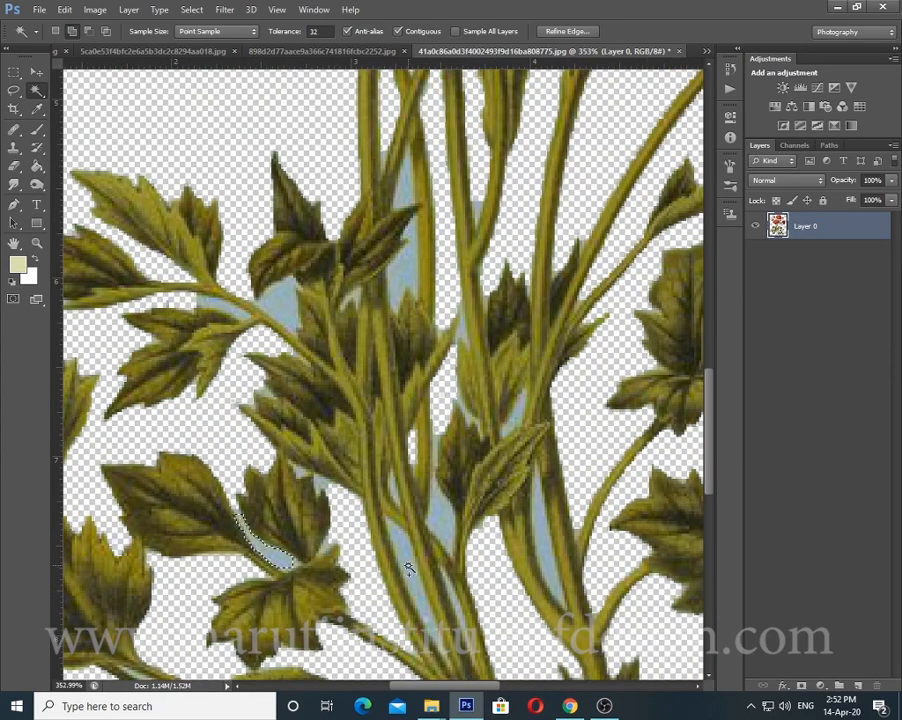
shift+click(408, 568)
drag(453, 619, 403, 549)
shift+click(397, 466)
drag(453, 462, 423, 497)
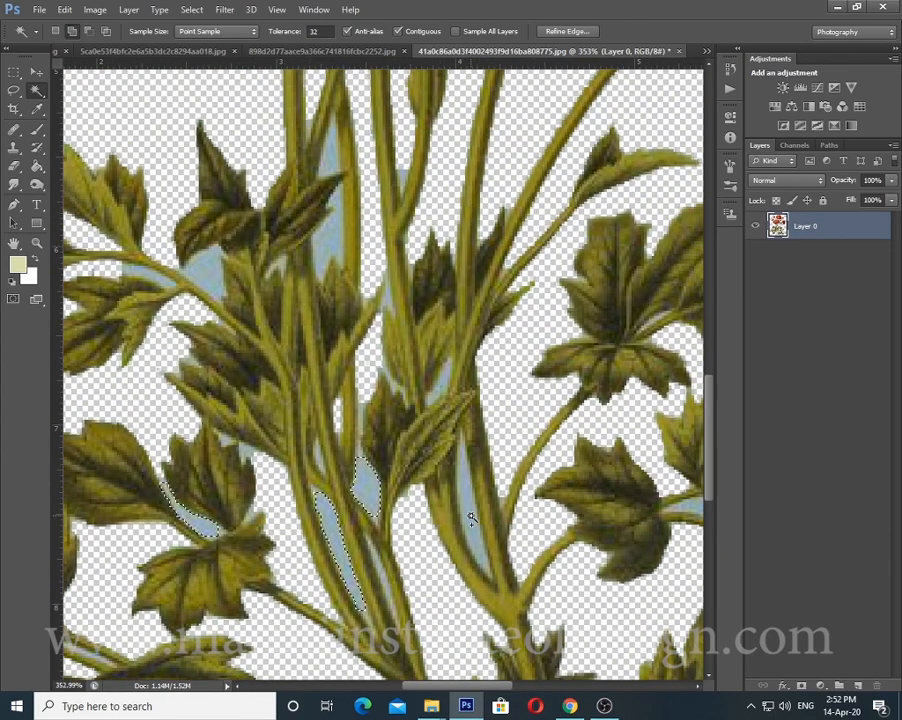
drag(448, 433, 447, 553)
shift+click(442, 465)
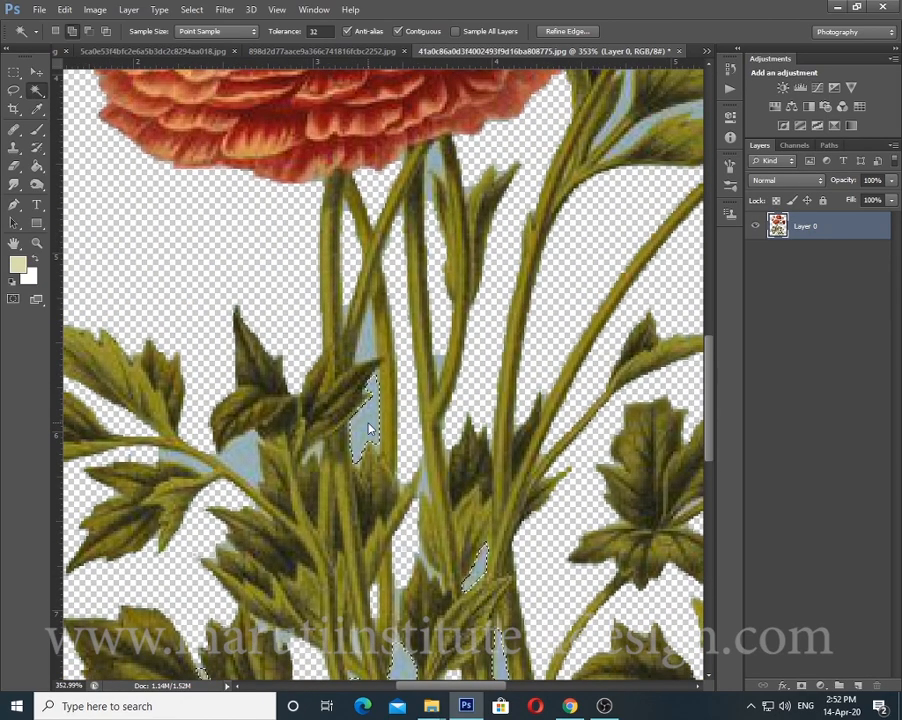
Add the blue gaps beneath the large front flower and around the left-hand leaves to the selection
drag(371, 347, 451, 296)
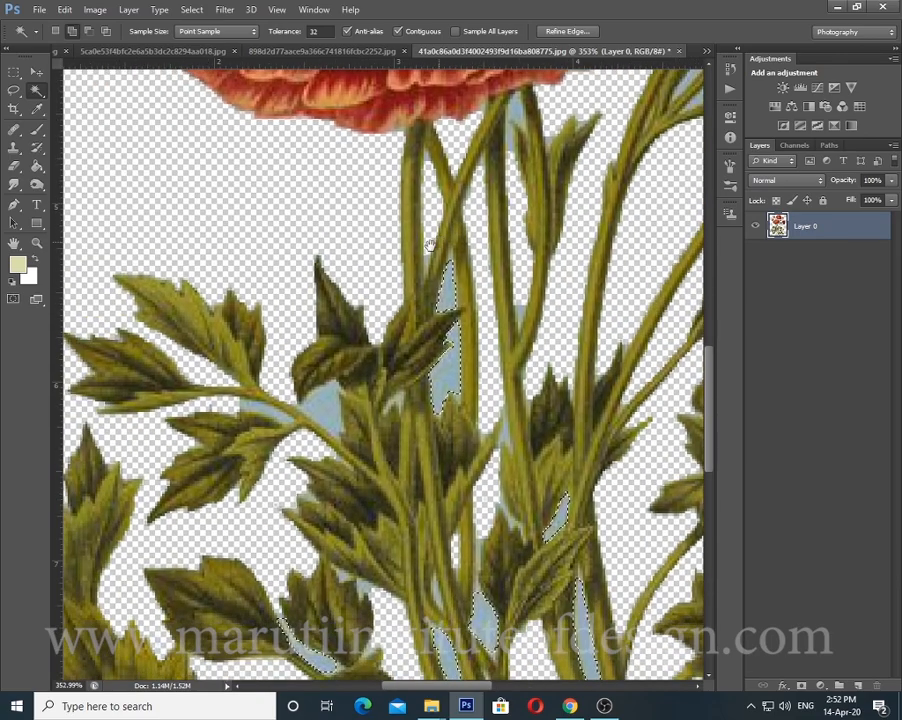
click(320, 408)
drag(312, 449, 379, 461)
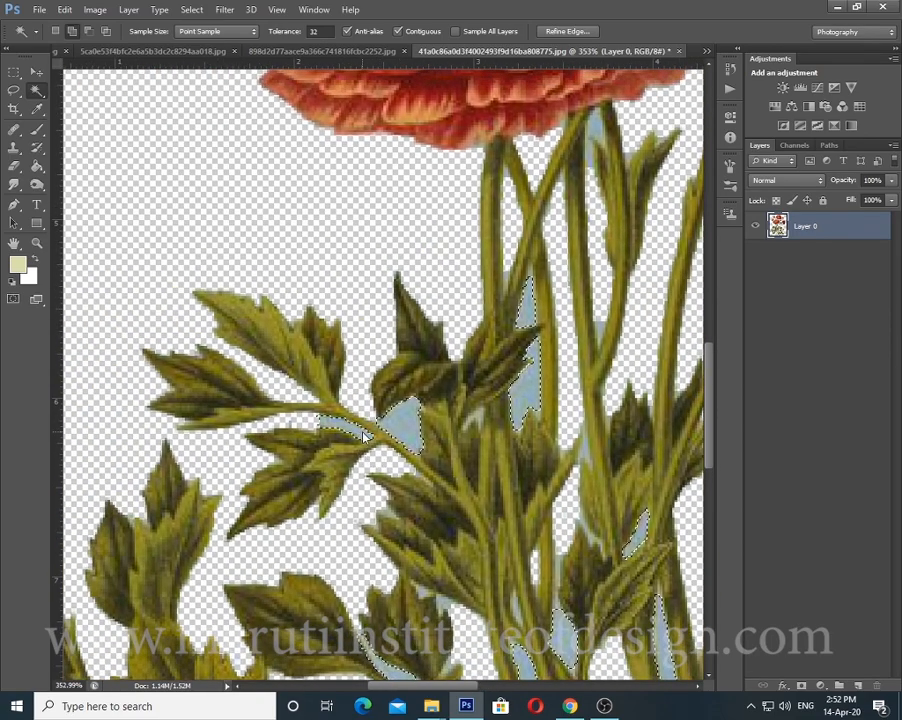
scroll(364, 437, down, 5)
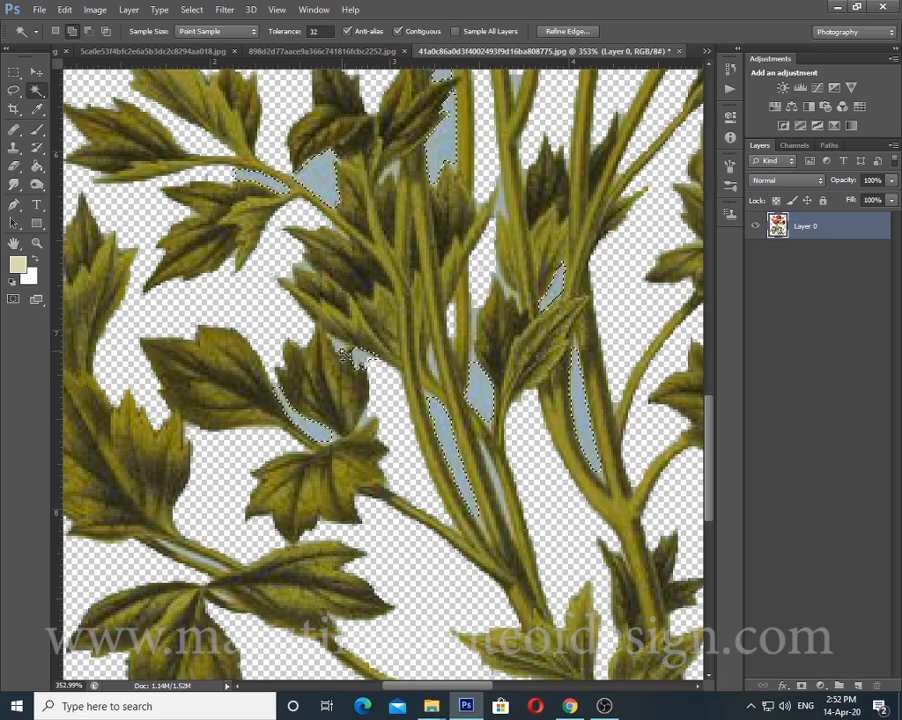
scroll(346, 382, down, 3)
scroll(424, 500, up, 2)
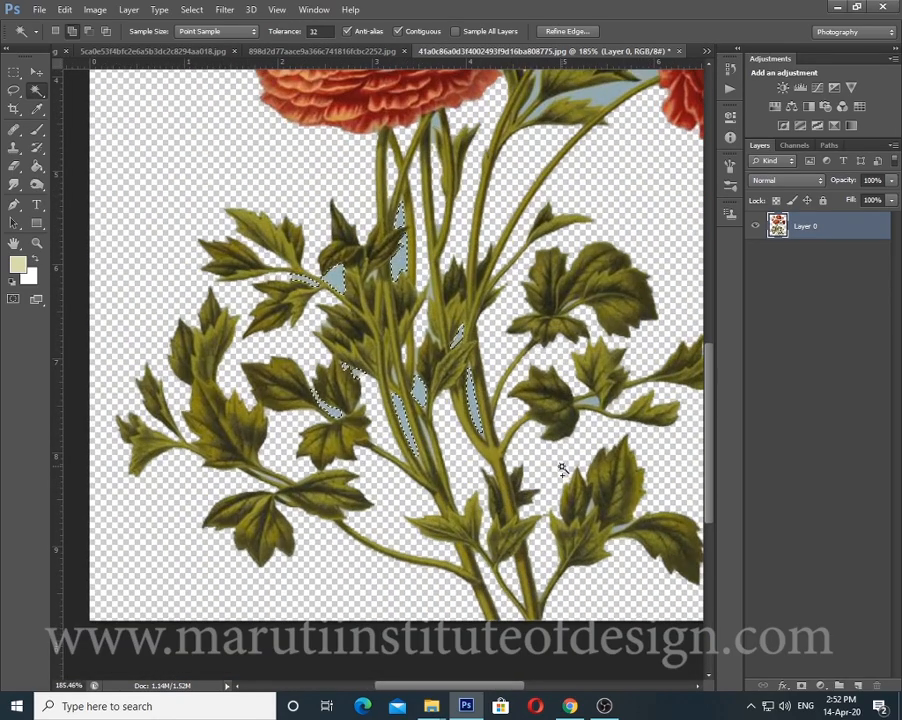
Add the blue gaps among the right-hand leaves and beside the right flower, delete all selected slivers and deselect
scroll(446, 487, up, 3)
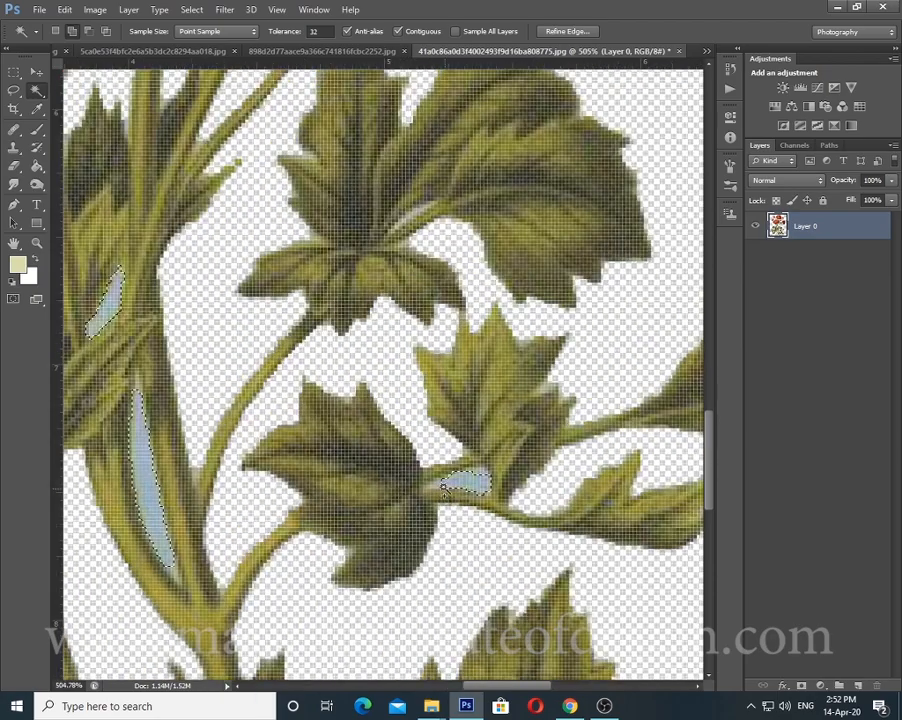
scroll(446, 487, down, 3)
scroll(436, 458, up, 2)
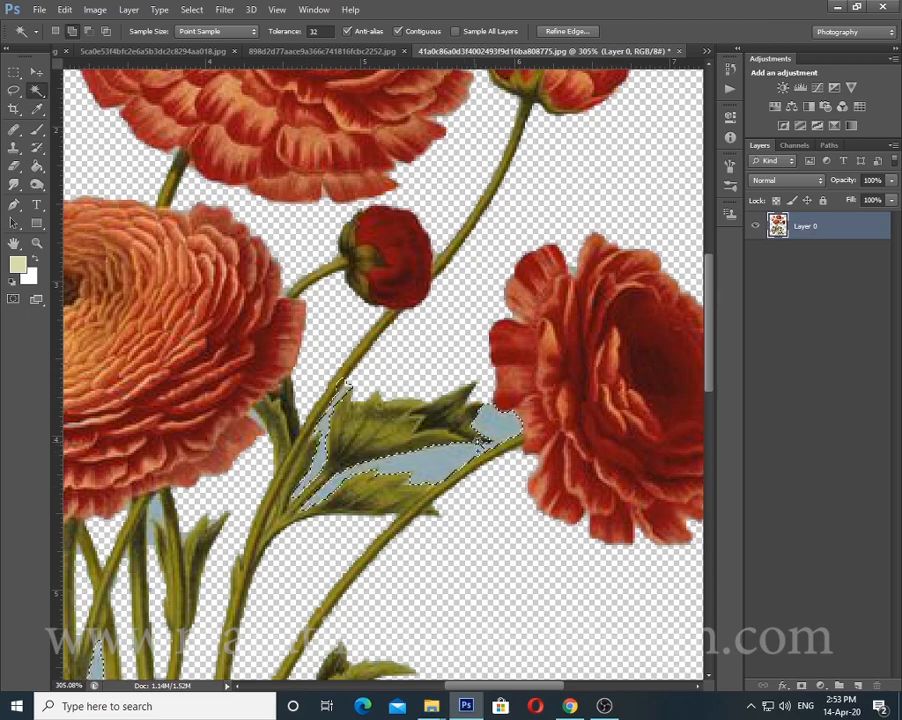
scroll(479, 443, down, 5)
scroll(452, 448, up, 2)
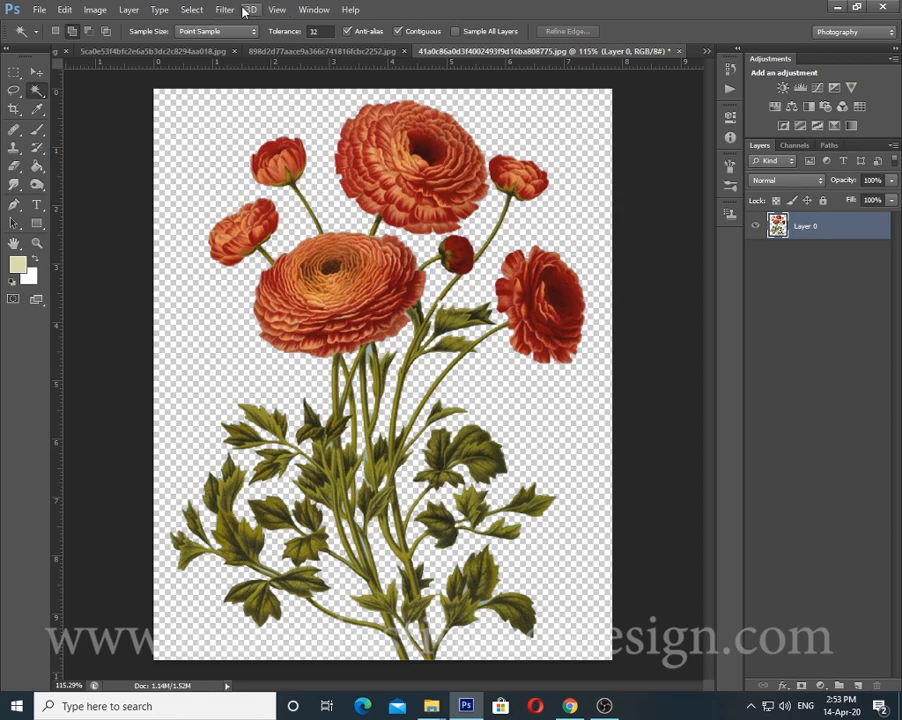
scroll(425, 440, down, 2)
scroll(424, 480, up, 5)
scroll(427, 566, down, 6)
click(236, 10)
mouse_move(276, 157)
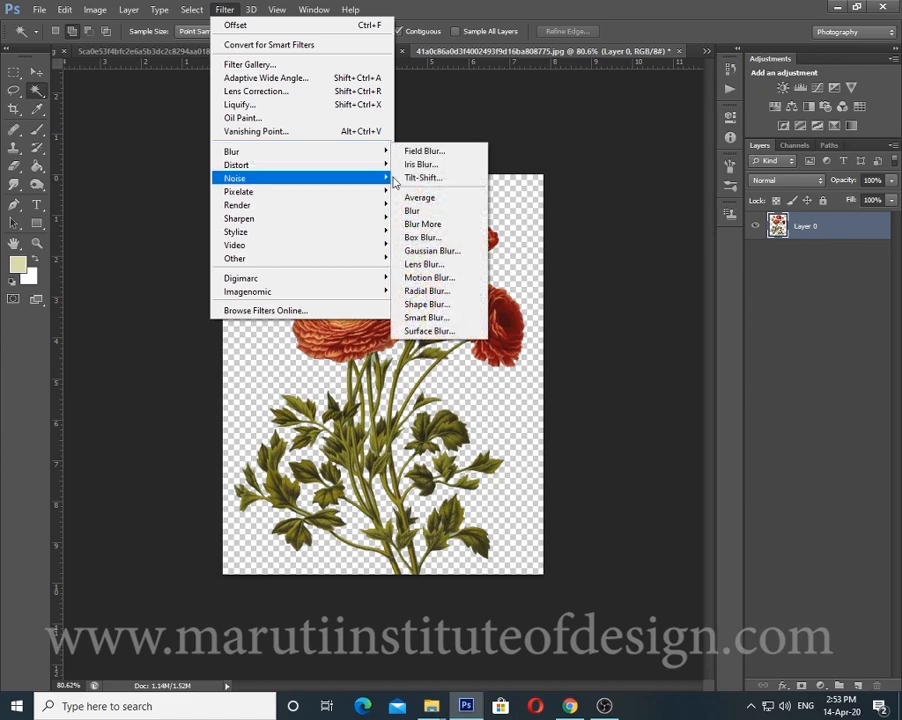
click(440, 332)
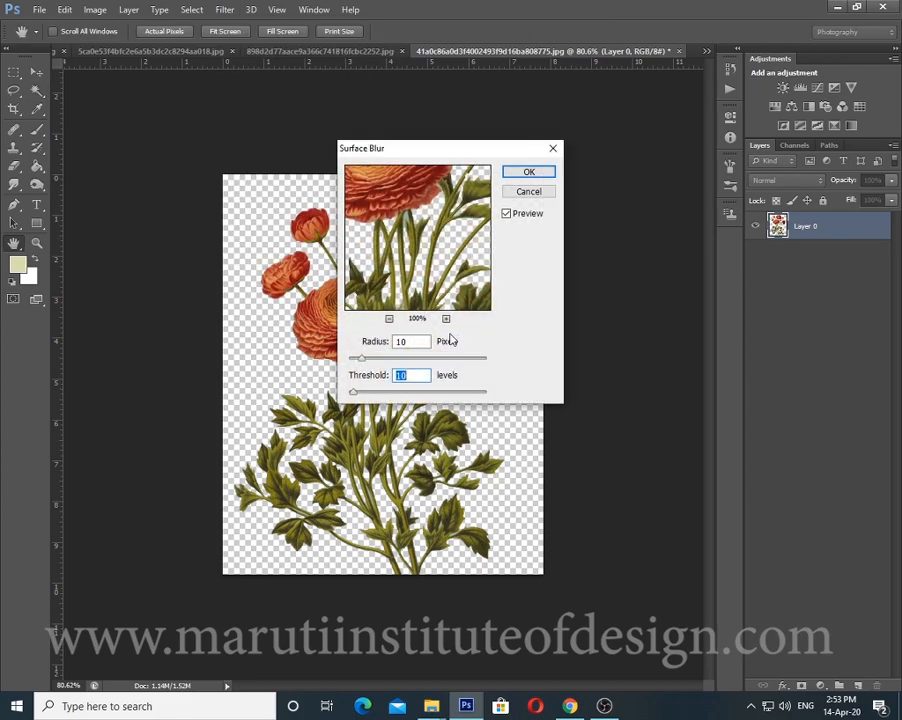
key(Escape)
Set the flower image's brightness to 10 with the Brightness/Contrast adjustment
click(95, 10)
mouse_move(176, 46)
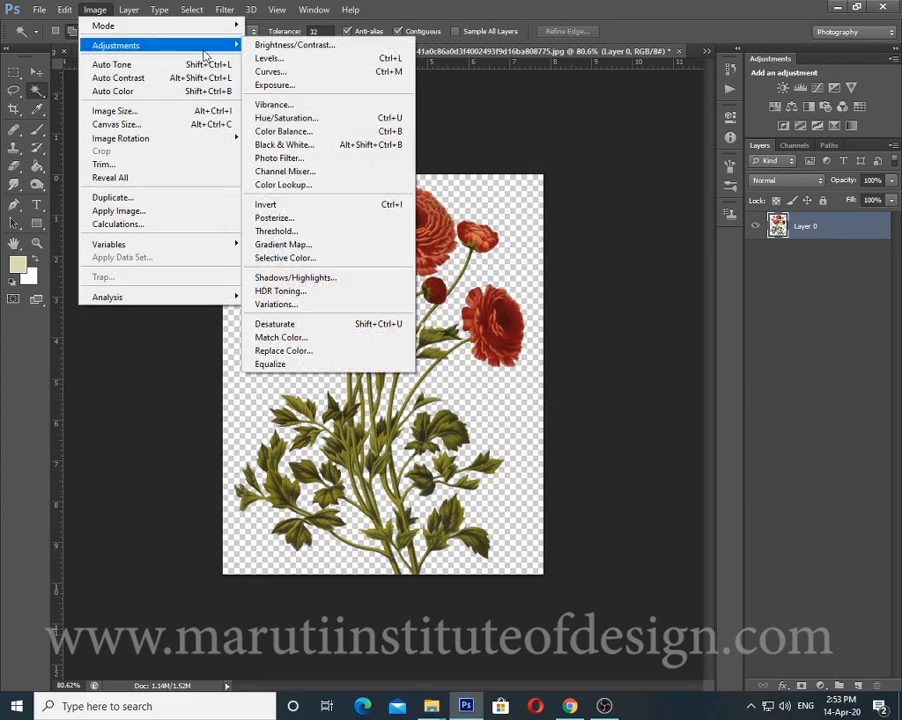
click(240, 32)
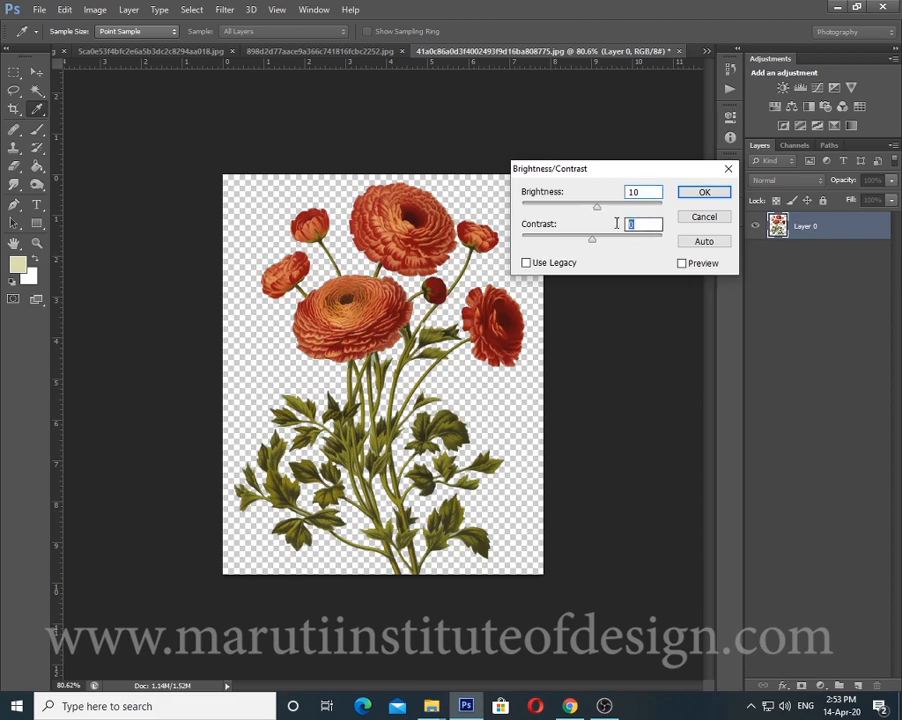
key(Return)
Copy the whole cut-out flower bunch and paste it into the Untitled-1 textile design
key(w)
key(ctrl+a)
key(ctrl+c)
key(ctrl+Tab)
key(ctrl+v)
scroll(503, 327, up, 2)
Scale the pasted flower bunch up with Free Transform at the centre of the design
key(ctrl+t)
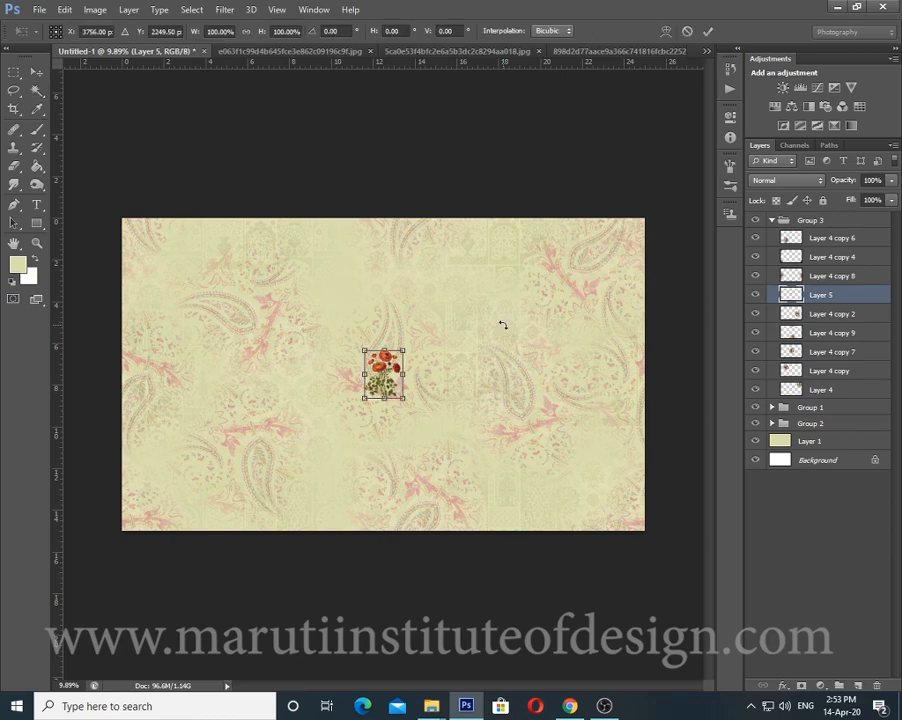
drag(401, 346, 413, 333)
key(Return)
scroll(391, 430, up, 5)
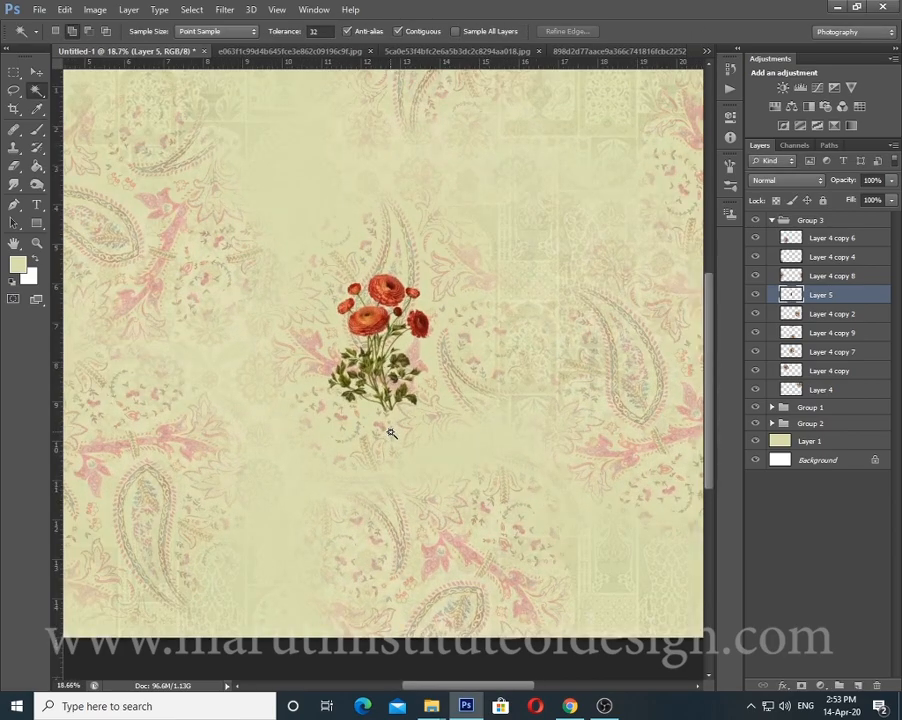
scroll(391, 430, down, 3)
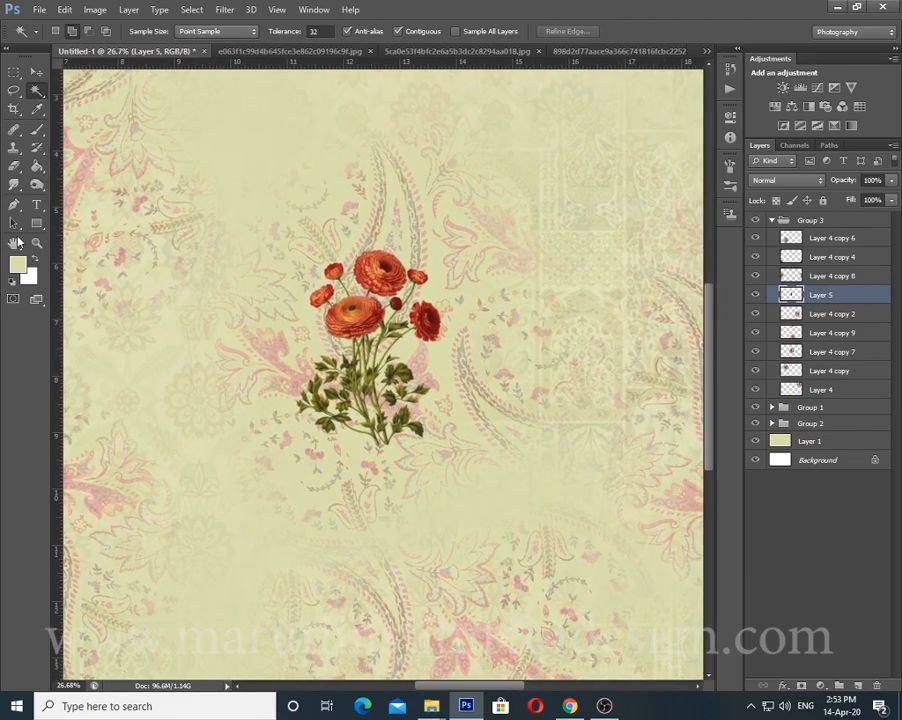
scroll(126, 377, down, 4)
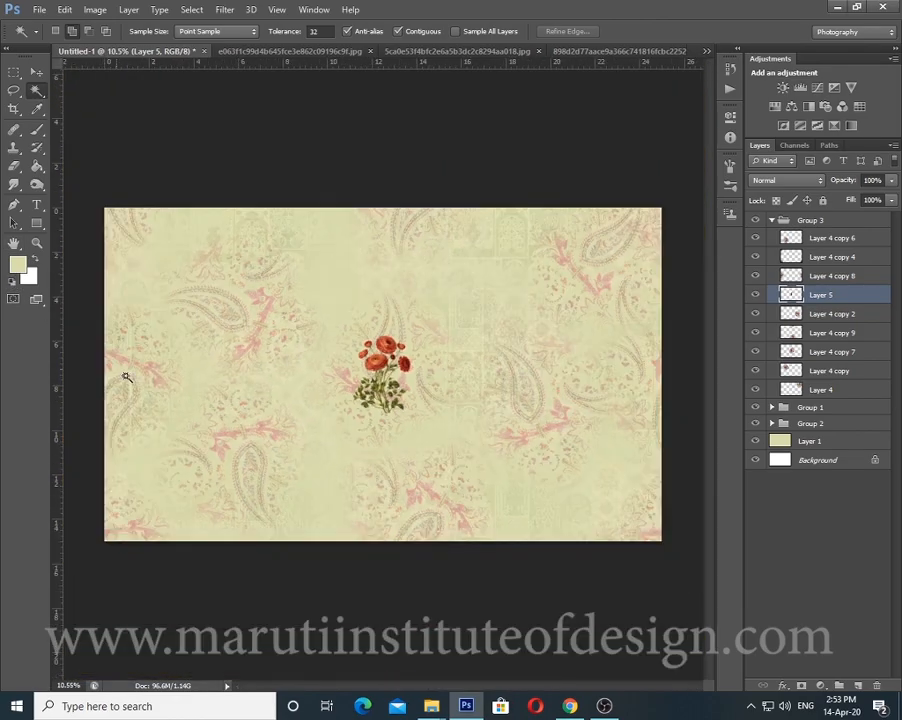
Fade out the lower stems and leaves of the flower bunch with a soft Eraser about 500 to 600 px wide
click(15, 166)
scroll(433, 482, up, 4)
key(bracketleft)
key(bracketleft)
key(bracketleft)
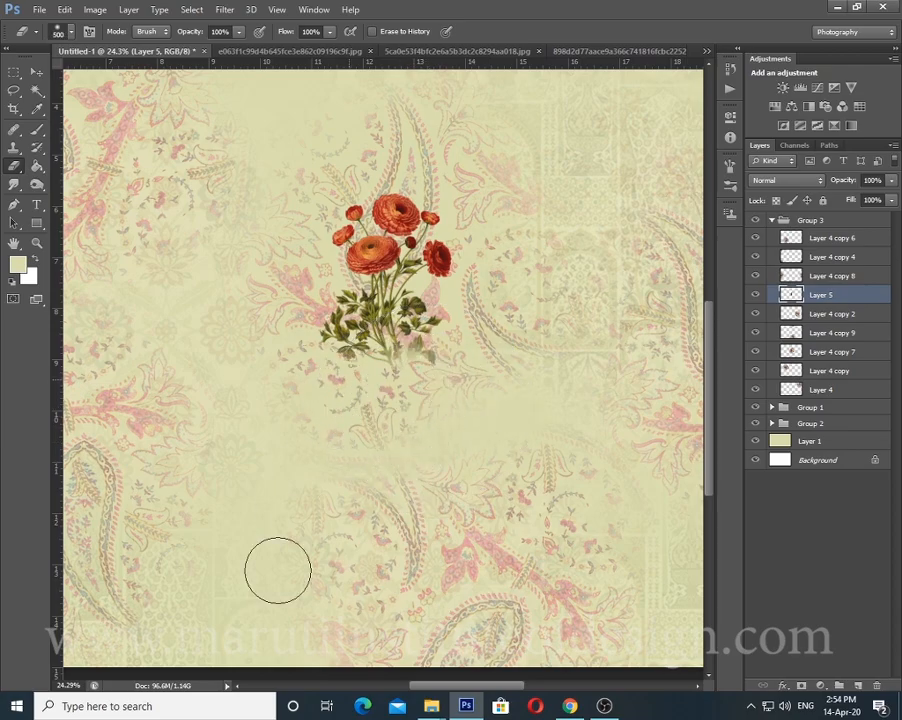
scroll(378, 360, down, 5)
scroll(418, 400, up, 3)
key(bracketright)
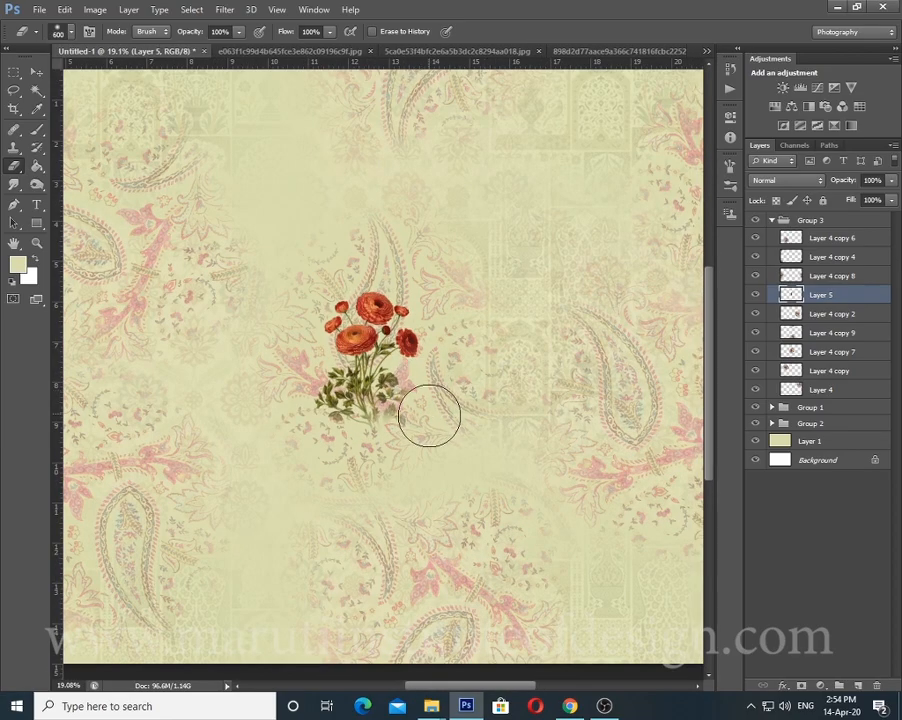
Compare the design with and without the flower layer and scale the bunch down slightly
scroll(342, 396, down, 4)
scroll(342, 396, up, 1)
click(755, 295)
click(755, 295)
key(ctrl+t)
drag(413, 338, 411, 342)
key(Return)
Shift the flower layer with the Offset filter set to Wrap Around so the bunch wraps across the canvas corners
key(ctrl+d)
key(ctrl+alt+f)
click(531, 191)
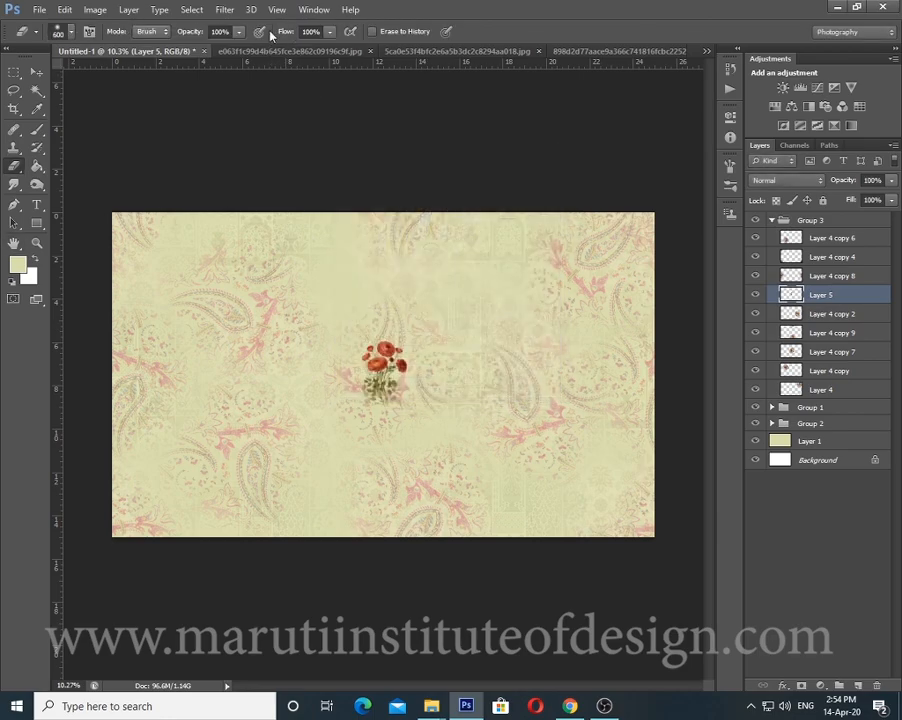
click(231, 9)
mouse_move(237, 258)
click(418, 311)
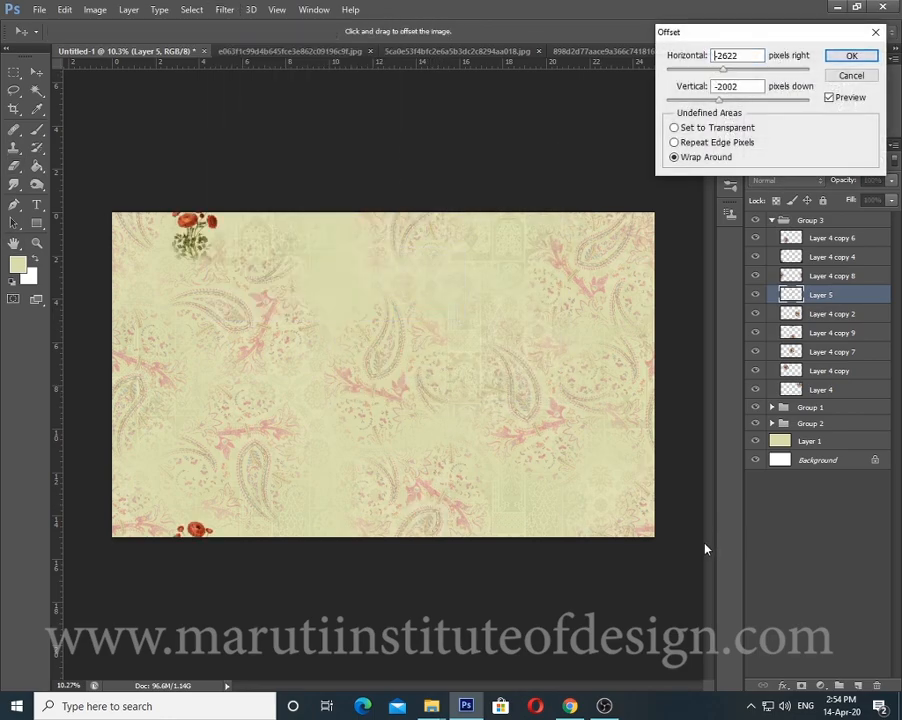
drag(192, 545, 316, 342)
key(Return)
Duplicate the flower layer and offset the copy into the space left of the central paisley
key(ctrl+j)
key(ctrl+alt+f)
key(Return)
key(e)
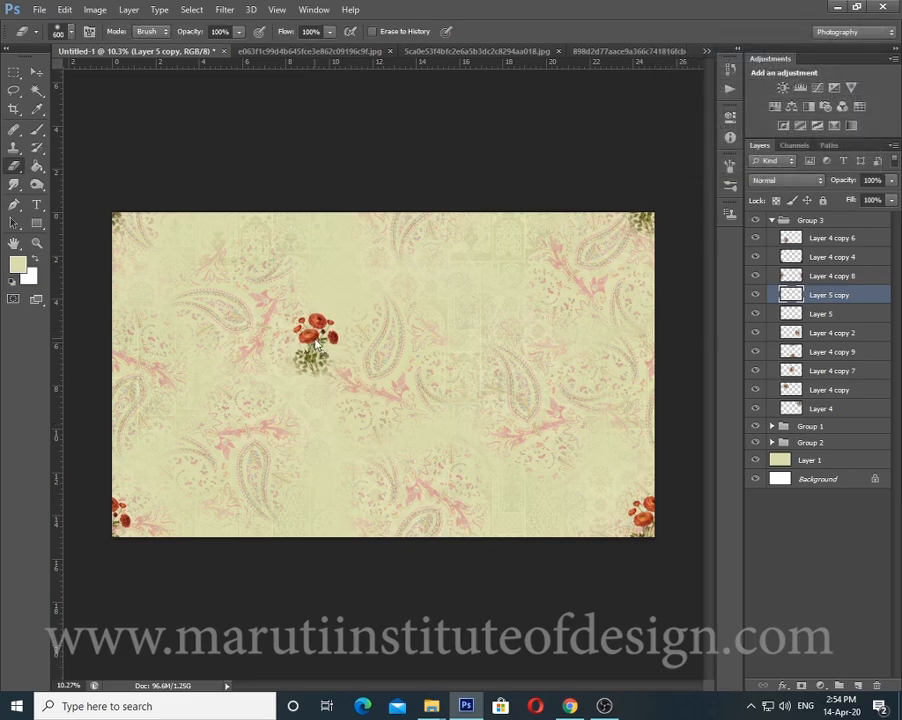
Duplicate the flower copy and offset the new bunch into the lower-right area beside the pink sprig
key(ctrl+j)
key(ctrl+alt+f)
drag(505, 479, 478, 440)
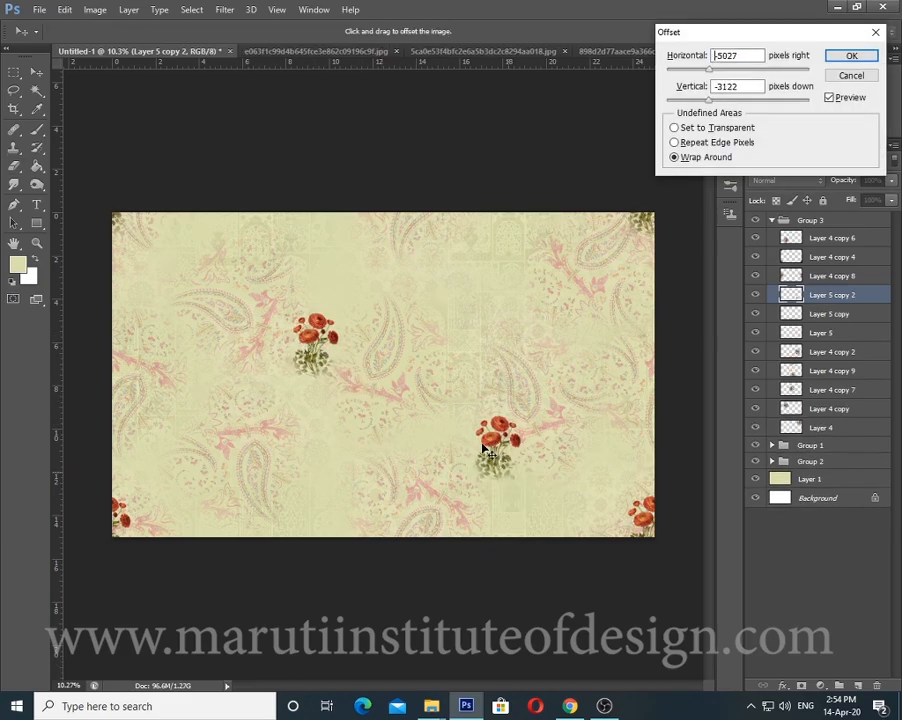
key(Return)
Flip the lower-right flower bunch beside the pink sprig horizontally
key(ctrl+t)
right_click(510, 478)
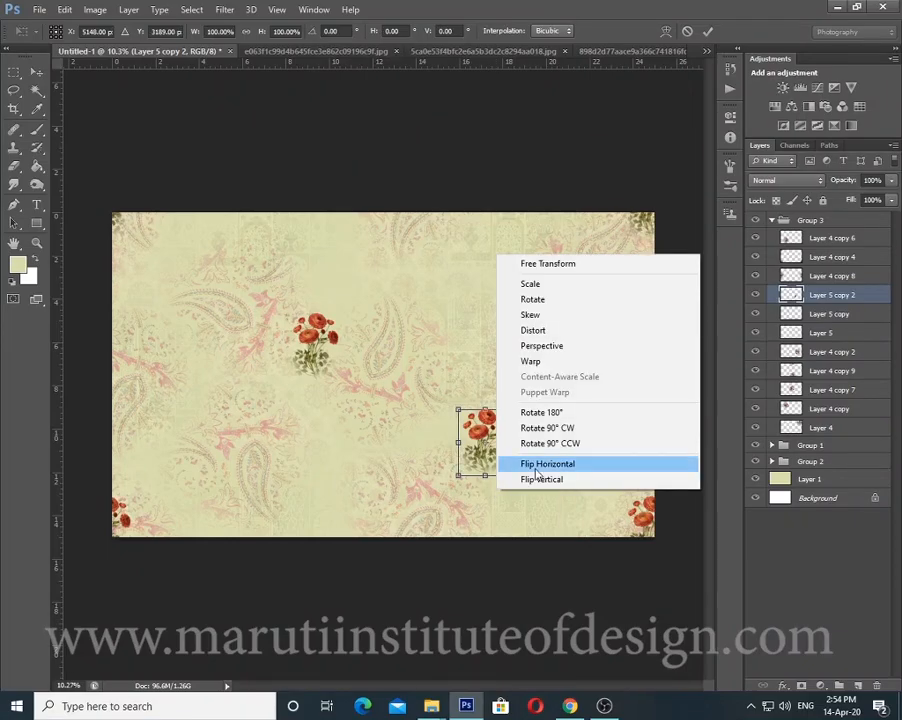
click(535, 463)
key(Return)
scroll(314, 405, down, 1)
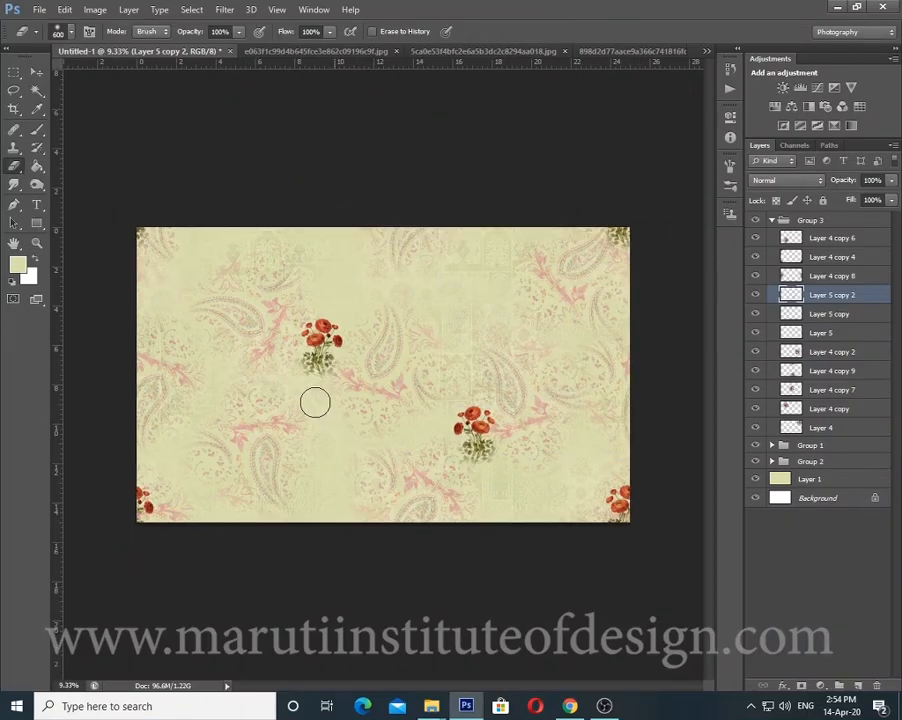
scroll(340, 345, up, 2)
scroll(358, 403, down, 1)
scroll(440, 465, up, 1)
Duplicate the lower-right flower bunch layer and flip the duplicate horizontally
key(ctrl+j)
key(ctrl+t)
right_click(516, 457)
click(560, 643)
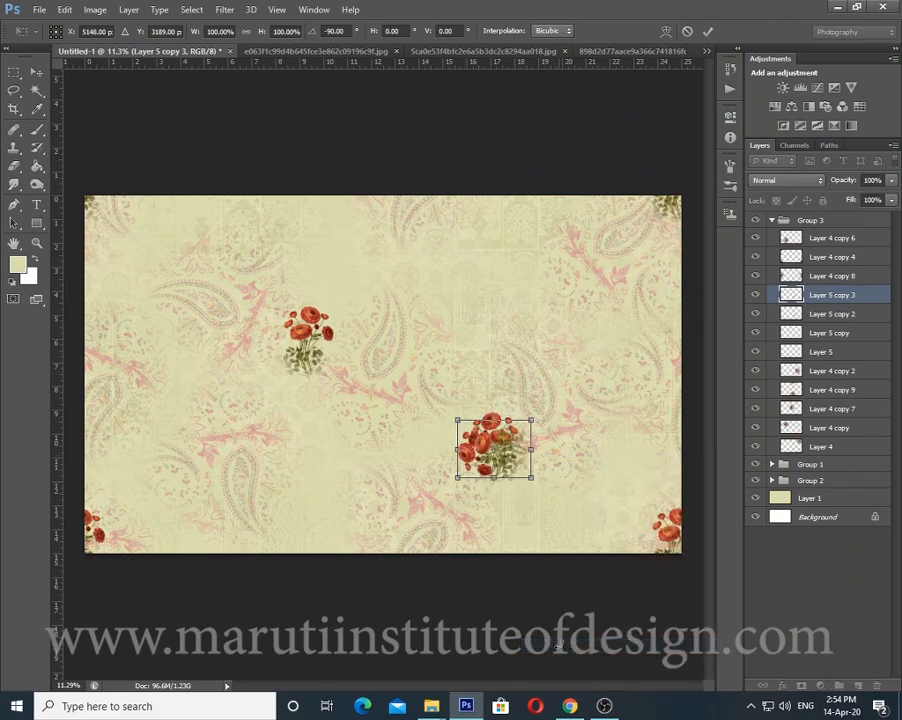
right_click(505, 455)
click(546, 429)
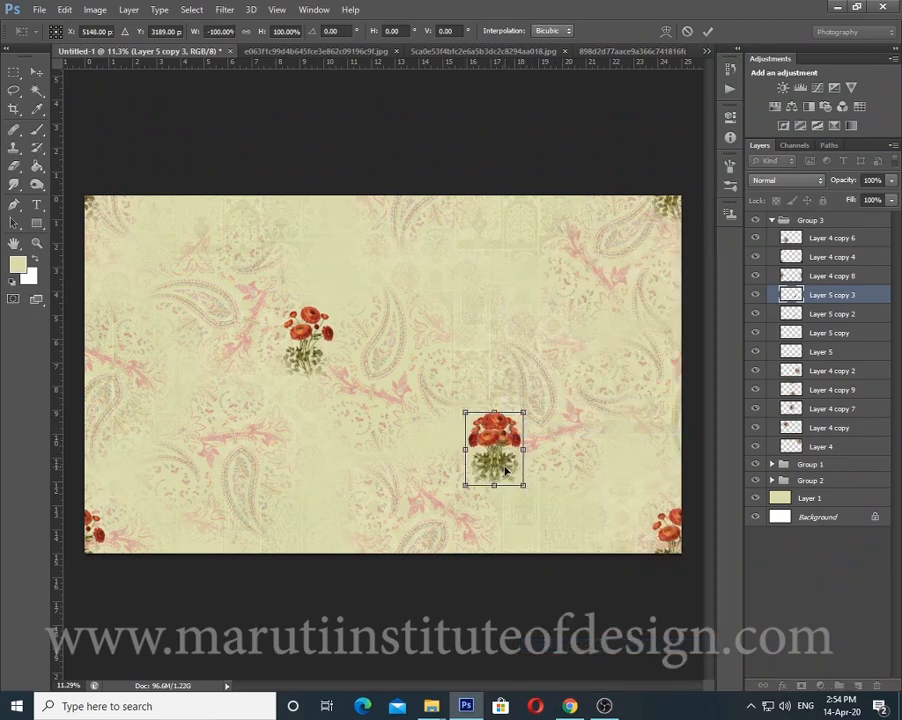
key(Return)
Offset the flipped duplicate by -2276 px horizontally and -3356 px vertically with Wrap Around so it crosses the bottom edge
key(ctrl+alt+f)
drag(426, 408, 330, 530)
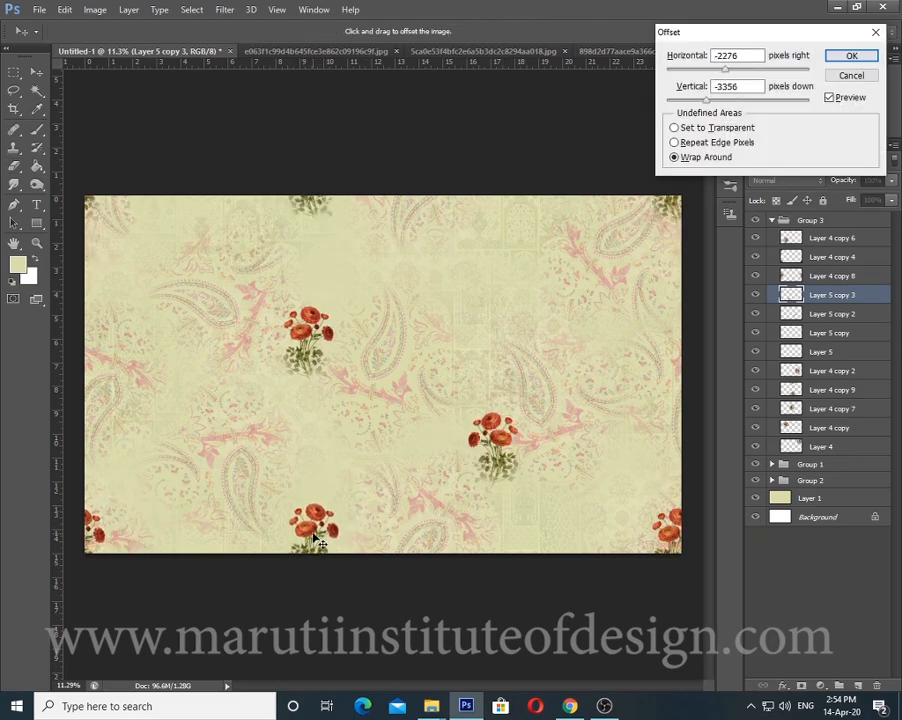
key(Return)
scroll(406, 486, down, 1)
Duplicate the bottom-edge bunch and offset the copy by +2374 px horizontally and -3174 px vertically into the upper-right area
key(ctrl+j)
key(ctrl+alt+f)
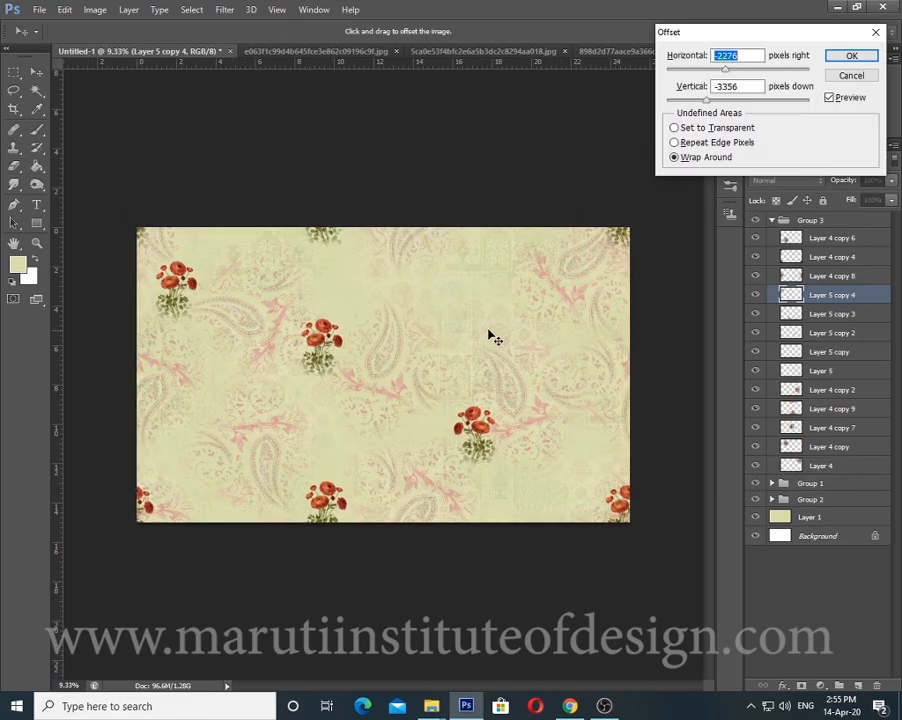
drag(466, 305, 485, 298)
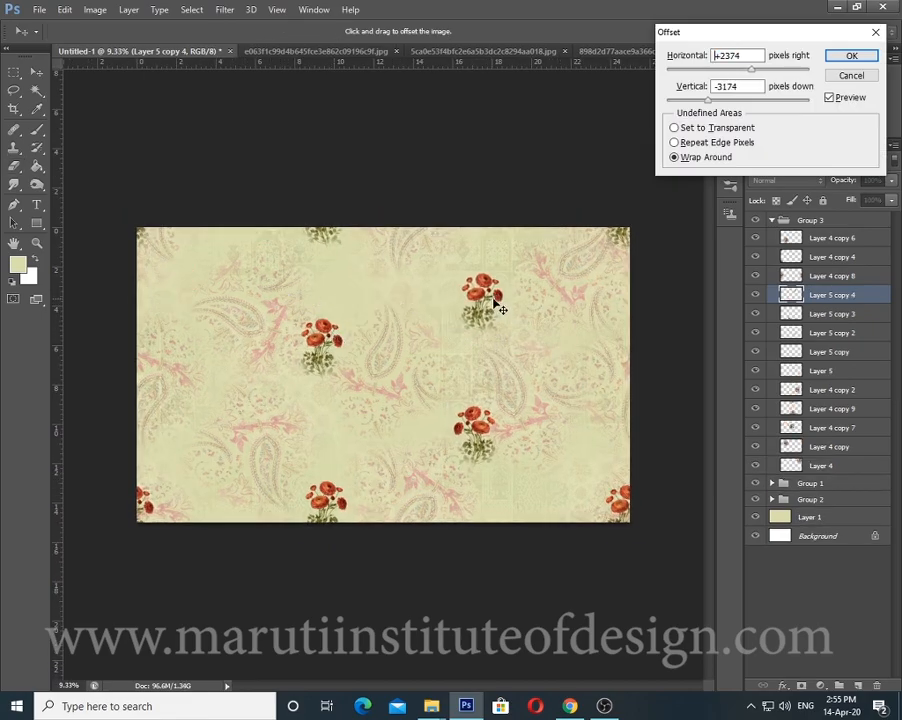
key(Return)
key(e)
scroll(491, 312, up, 1)
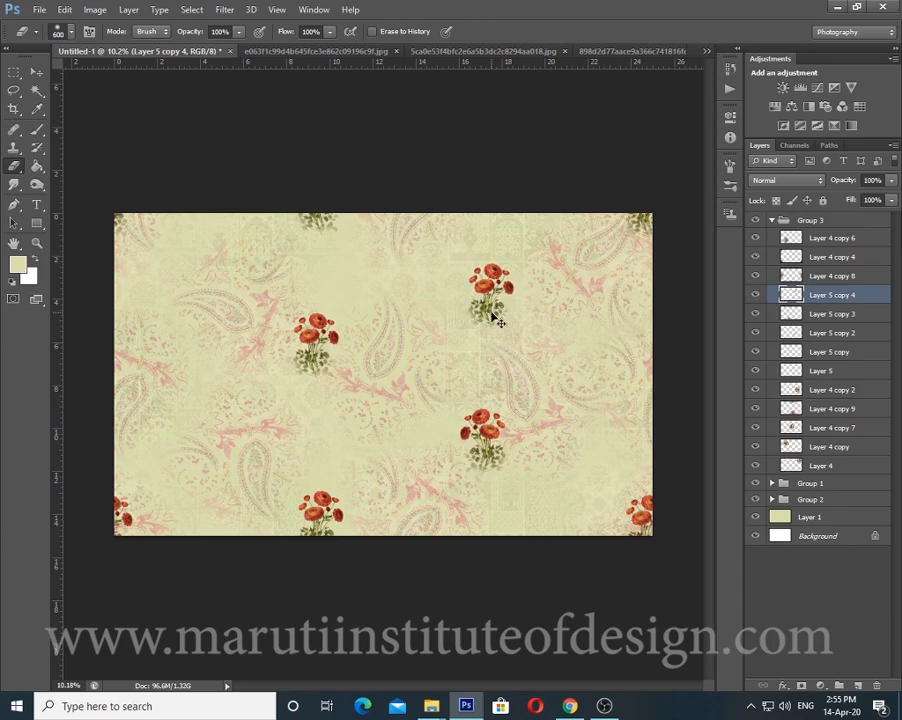
Duplicate the upper-right flower bunch and flip the new copy horizontally
key(ctrl+j)
key(ctrl+t)
right_click(493, 318)
click(530, 524)
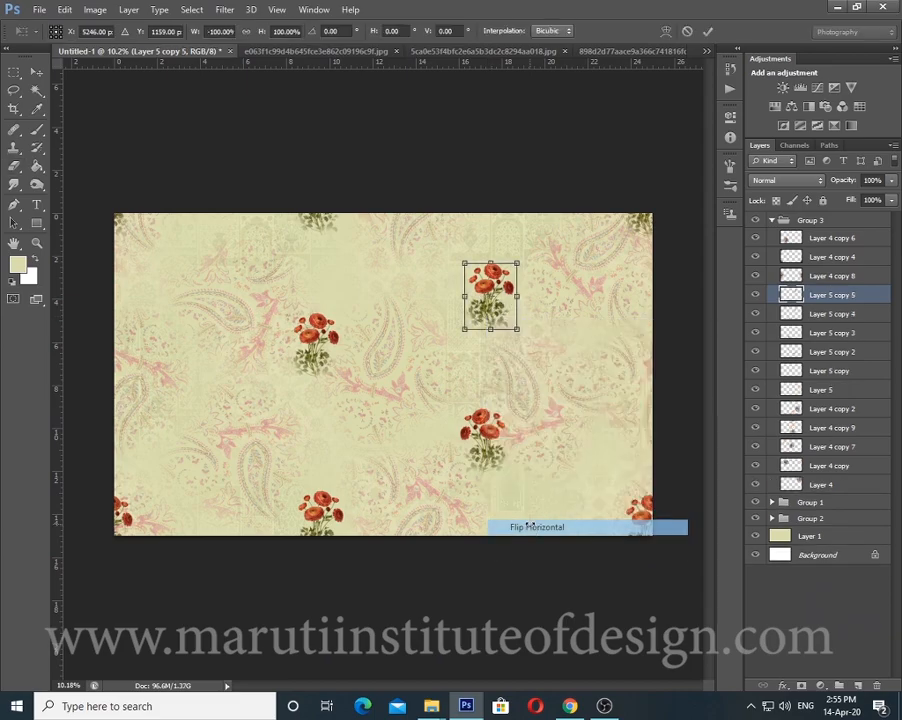
key(Return)
Offset the flipped copy with wrap-around so the bunch spans the canvas's left and right edges near mid-height
key(ctrl+alt+f)
drag(531, 354, 640, 352)
key(Return)
key(e)
scroll(486, 254, down, 1)
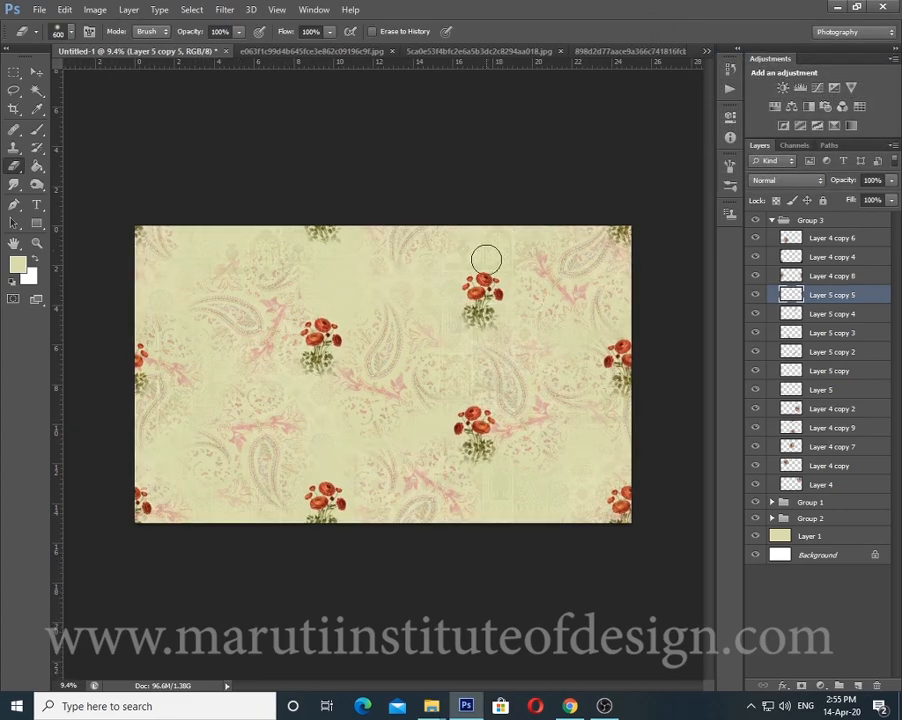
Switch to Chrome, browse the related flower pins on Pinterest and open the Meticulous Chinese Painting pin
click(569, 706)
scroll(457, 432, down, 4)
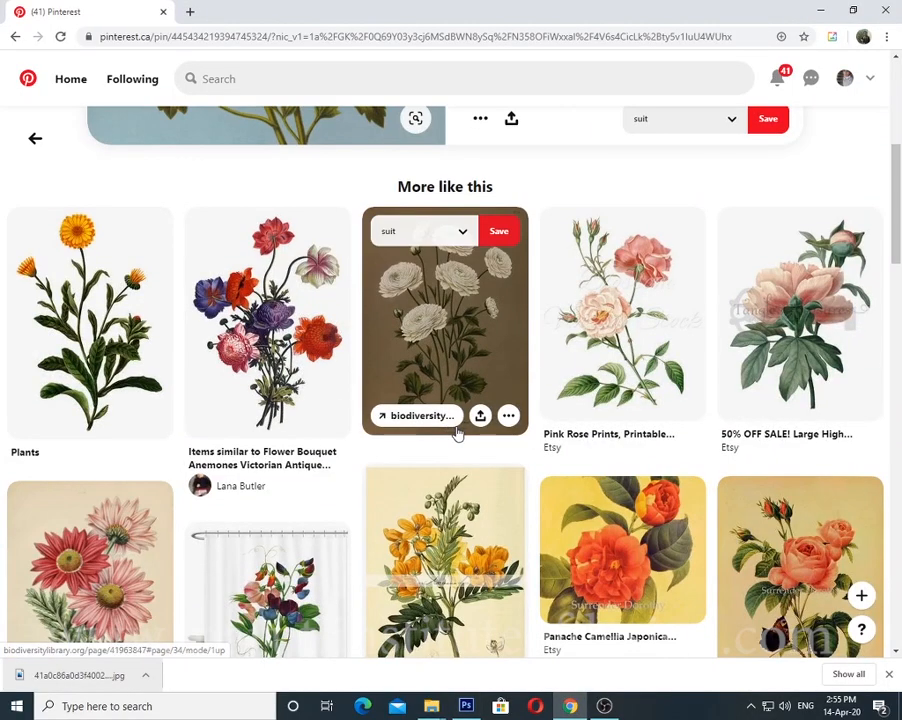
scroll(457, 432, down, 5)
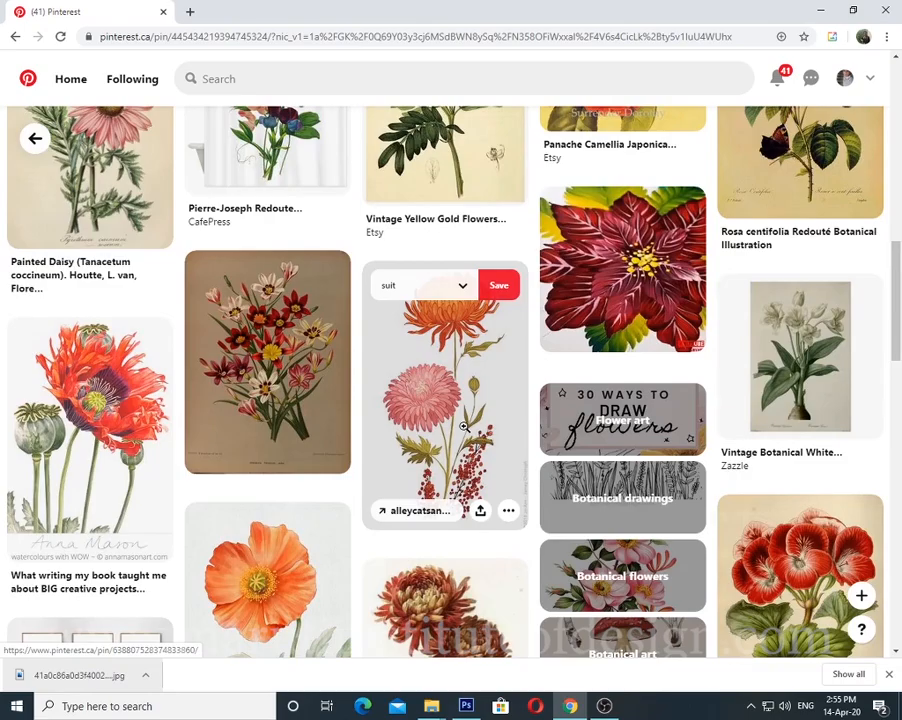
scroll(463, 427, down, 5)
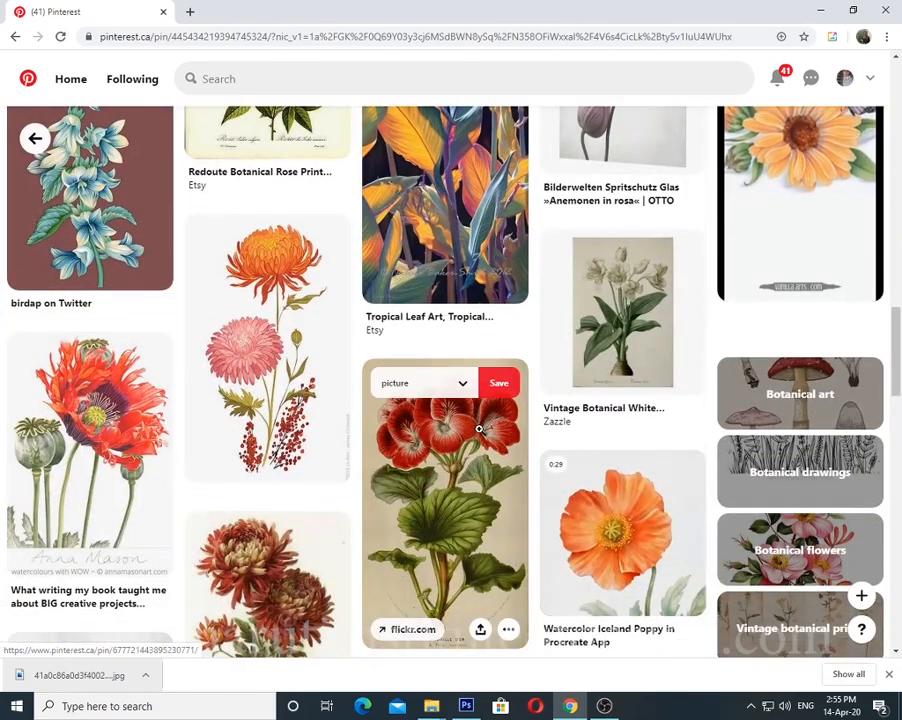
scroll(479, 428, down, 5)
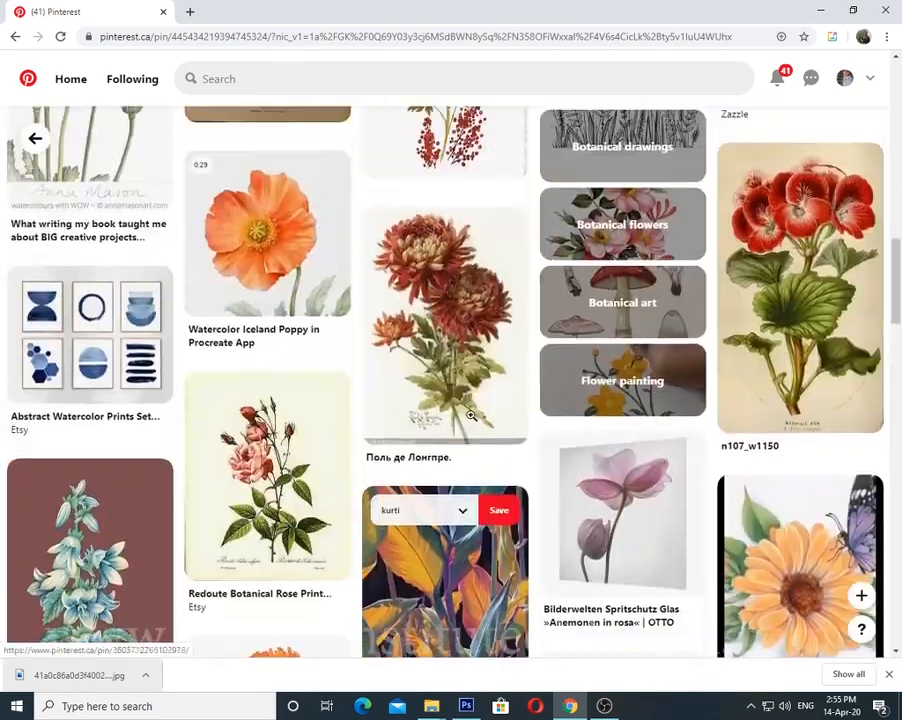
click(15, 36)
scroll(406, 450, up, 4)
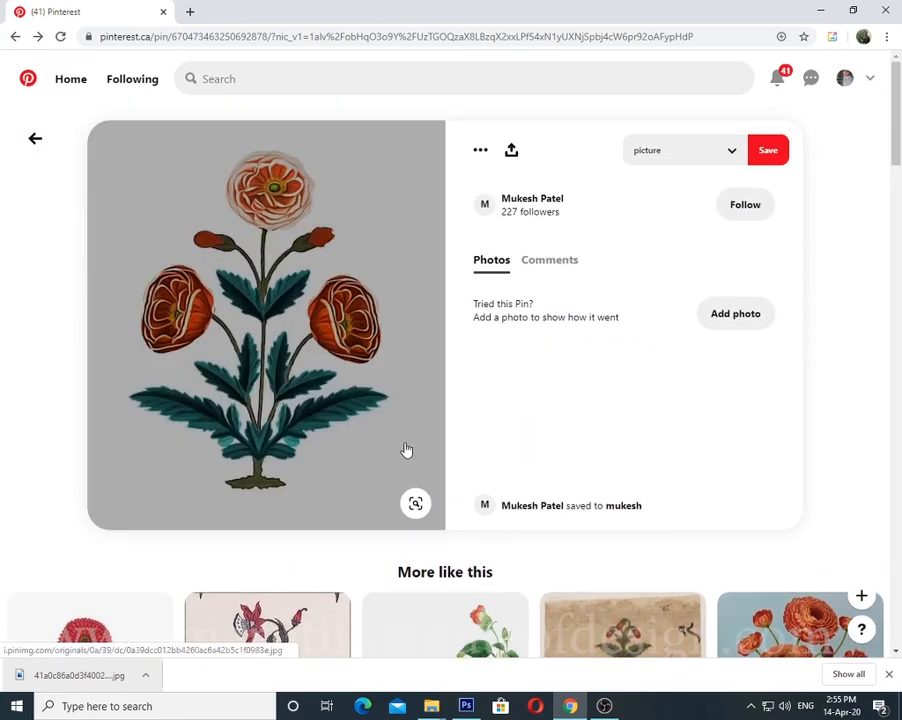
scroll(406, 450, down, 5)
scroll(341, 466, up, 1)
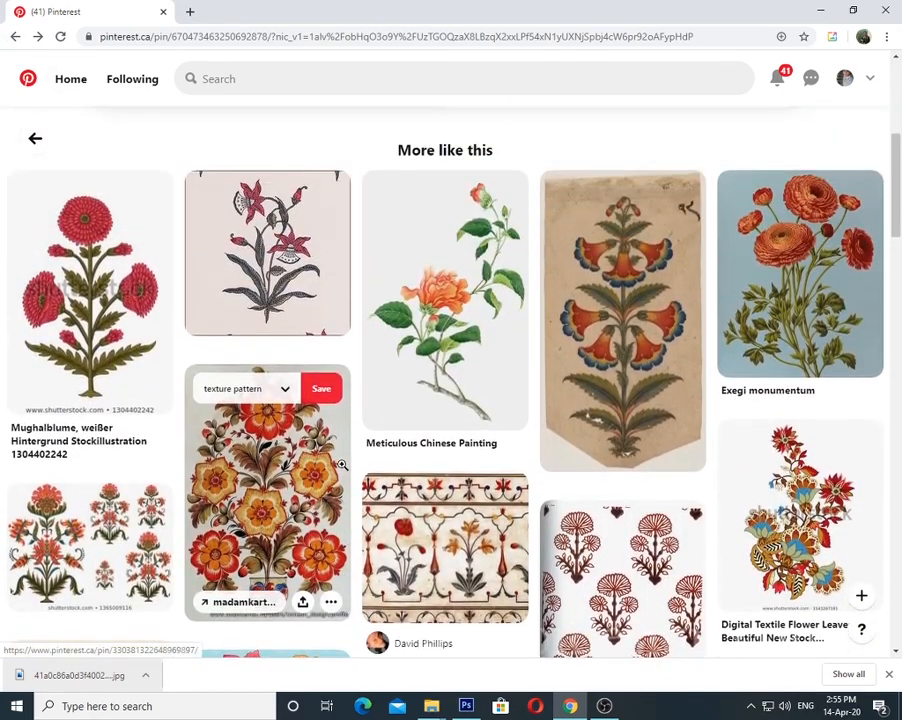
click(469, 331)
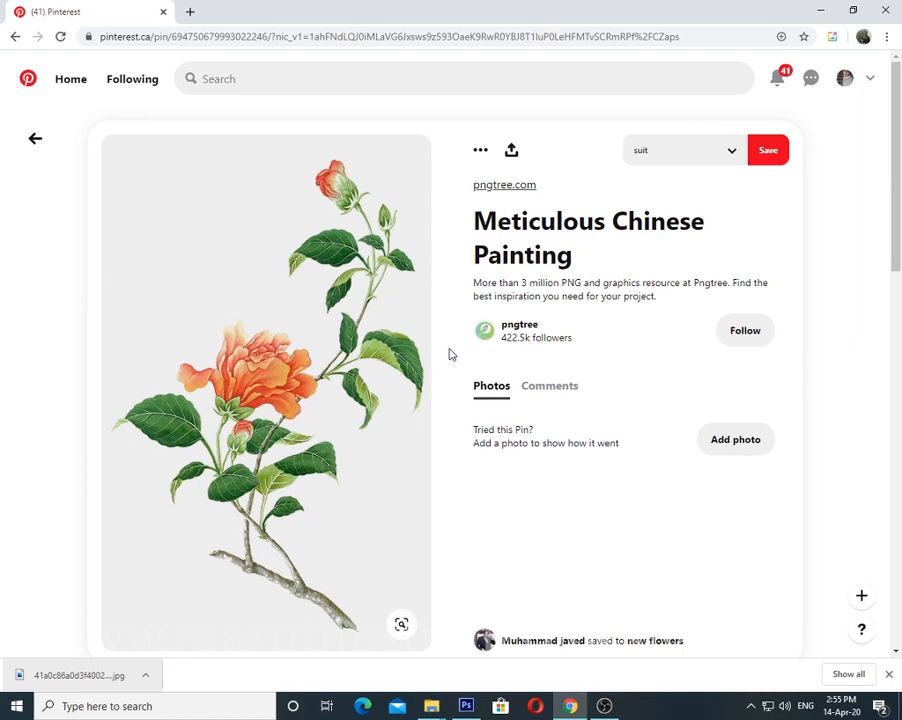
Save the orange flower branch image from the pin and open the downloaded file in Photoshop
scroll(446, 352, down, 1)
scroll(250, 287, up, 1)
right_click(250, 287)
click(302, 403)
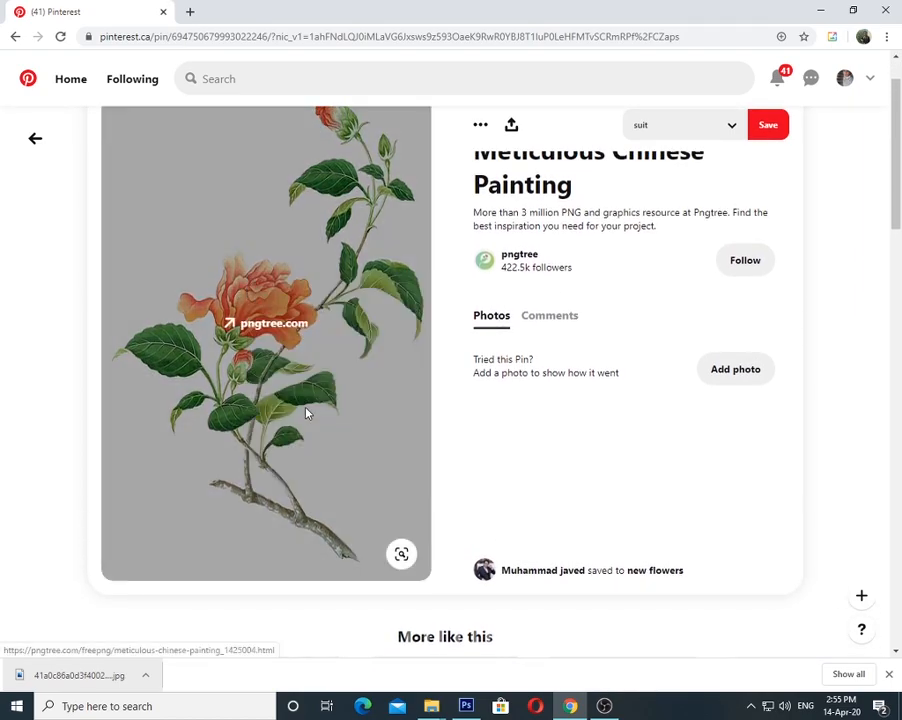
click(475, 447)
drag(72, 675, 815, 475)
Convert the Background into the editable Layer 0 and delete the off-white area around the flower branch with the Magic Wand
double_click(845, 226)
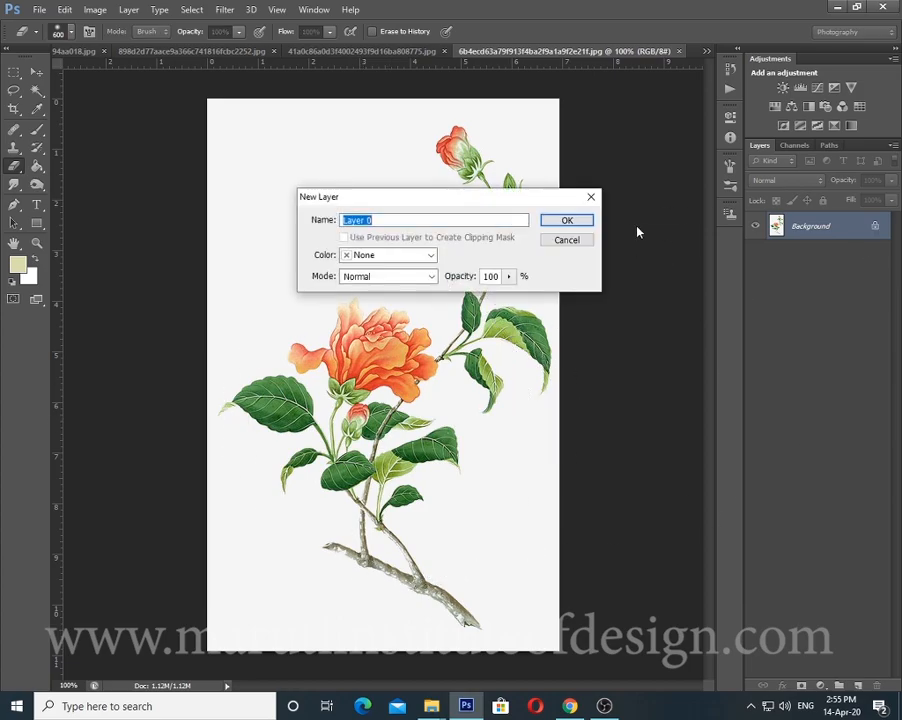
key(Return)
key(w)
click(391, 248)
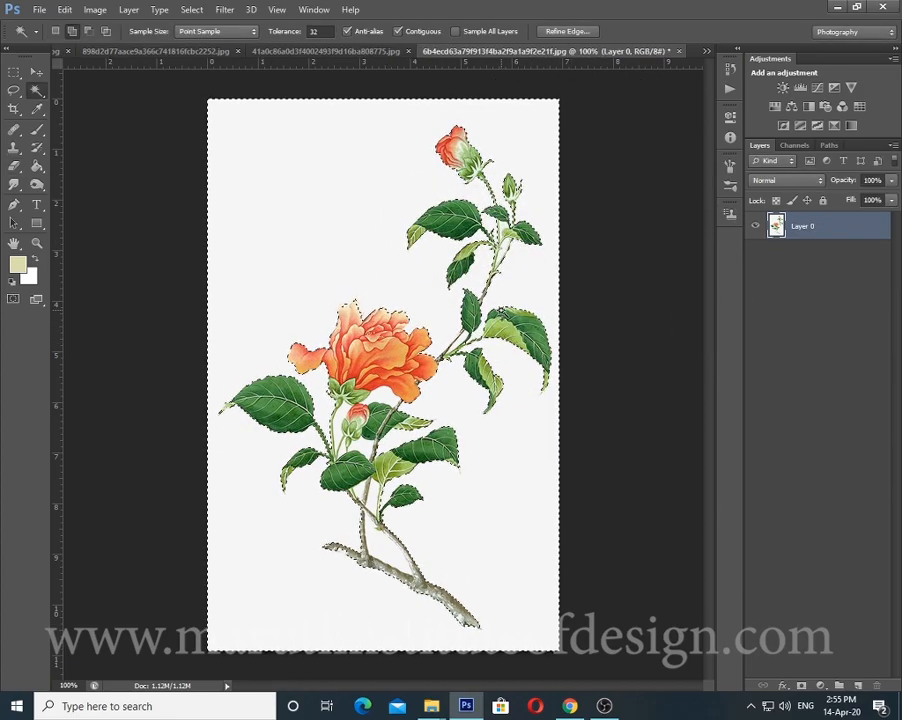
key(Delete)
key(ctrl+d)
Select the enclosed white gaps between the stems and leaves with the Magic Wand and delete them
scroll(380, 465, up, 2)
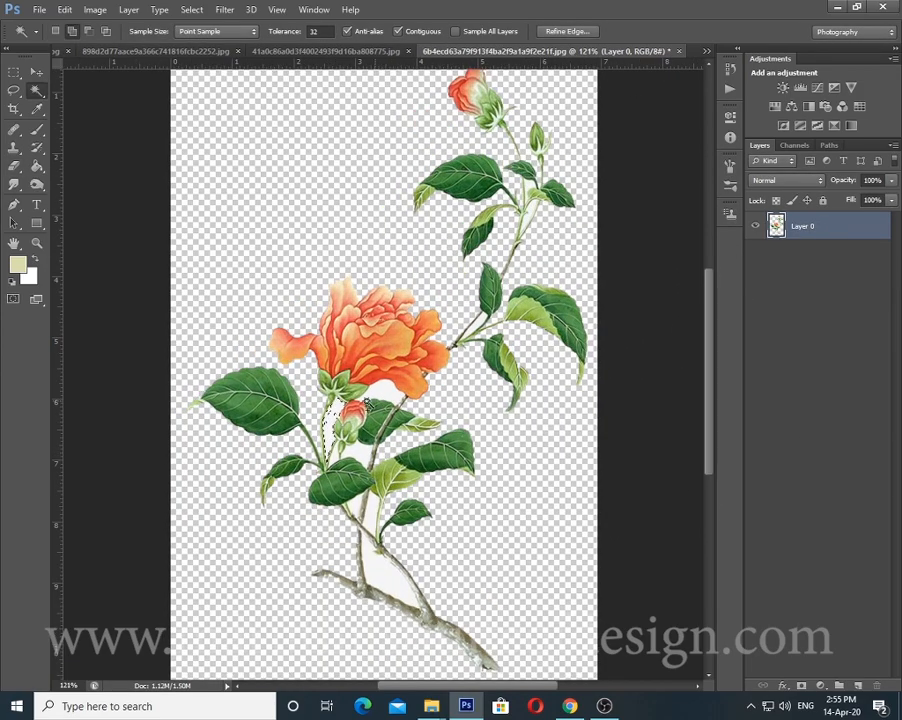
scroll(370, 403, up, 3)
scroll(462, 508, down, 4)
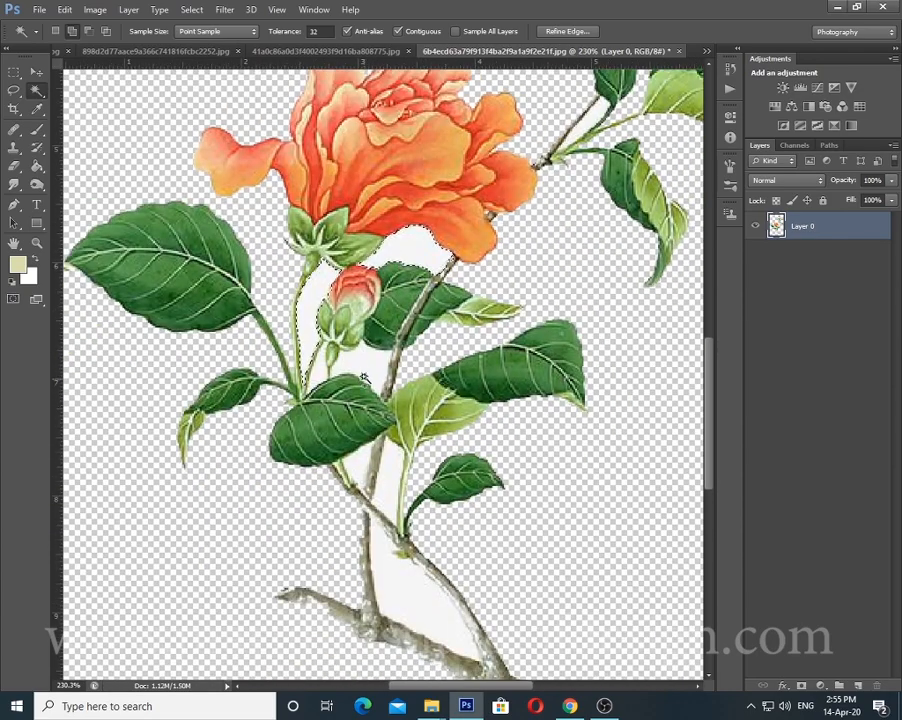
scroll(394, 508, down, 3)
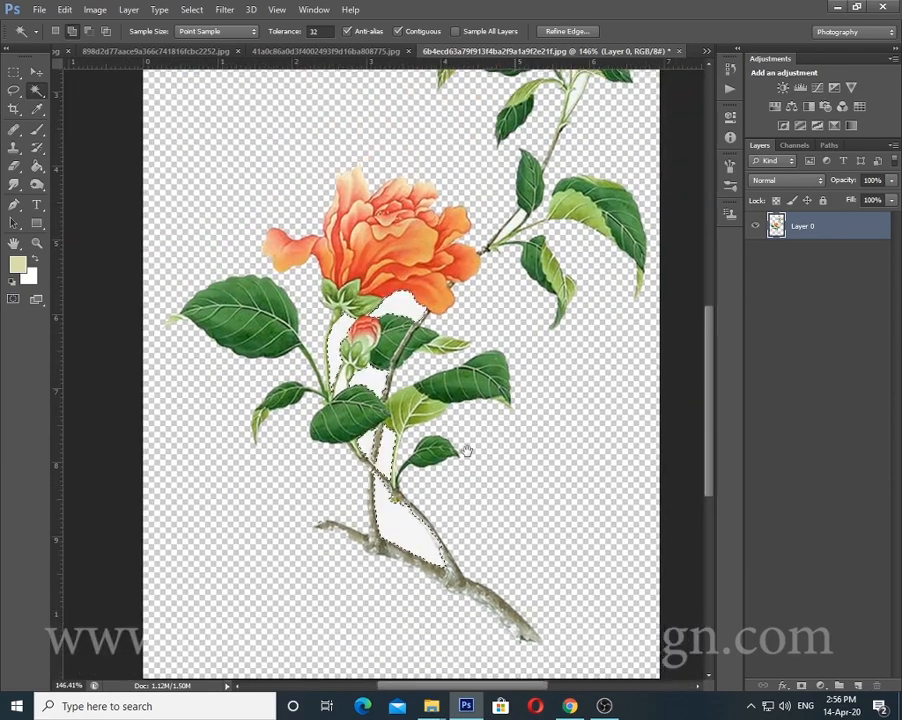
drag(489, 415, 419, 570)
scroll(457, 376, up, 2)
drag(523, 247, 487, 408)
click(493, 358)
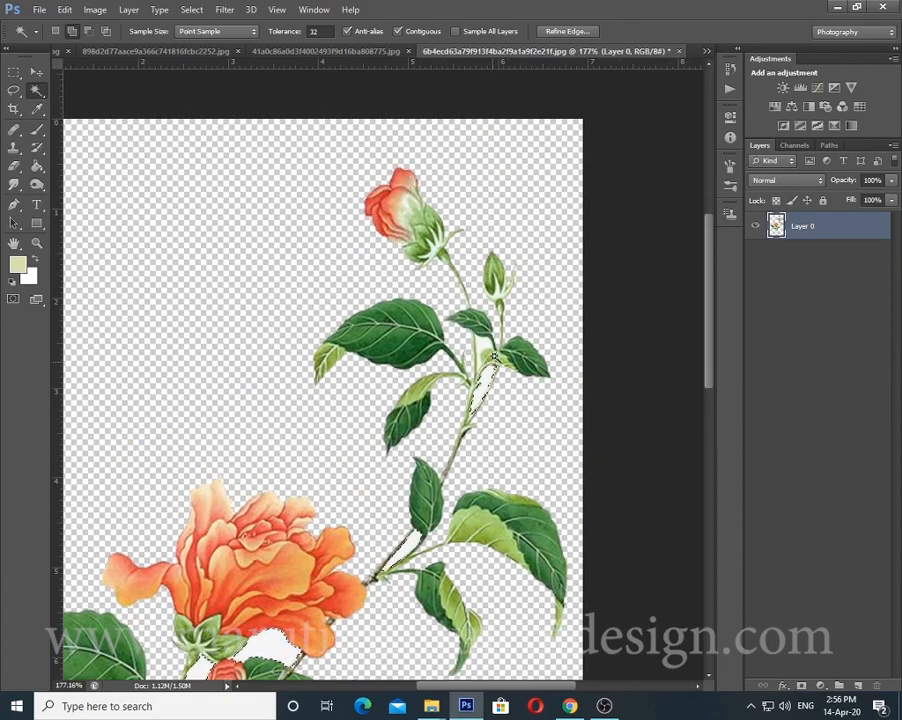
scroll(490, 352, down, 3)
scroll(362, 300, up, 2)
Apply the Oil Paint filter to the flower branch with Stylization 0.45, Cleanliness 0 and Shine 0
click(225, 9)
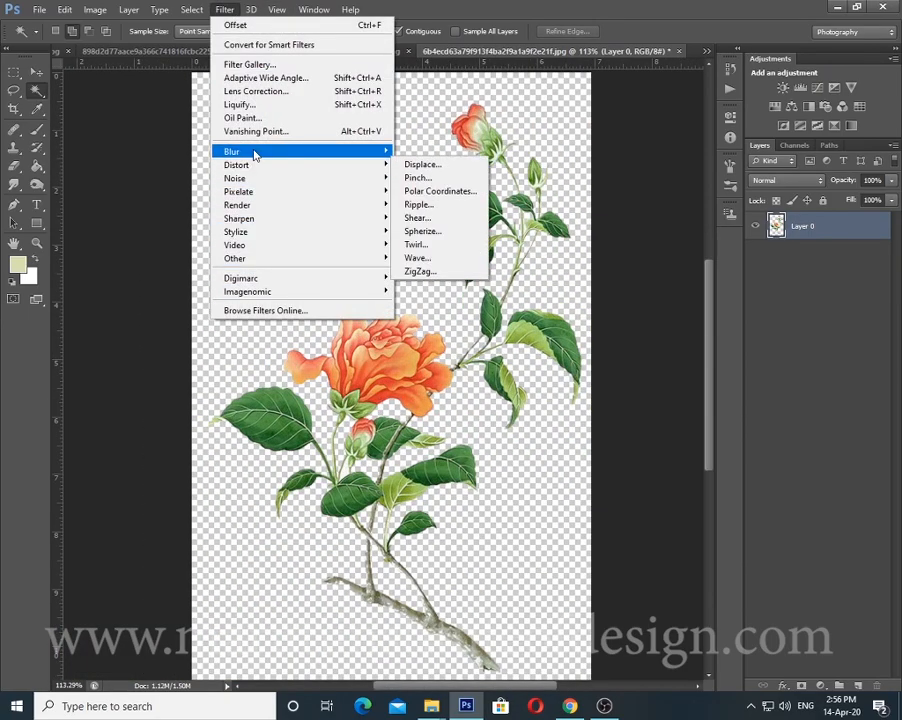
key(Escape)
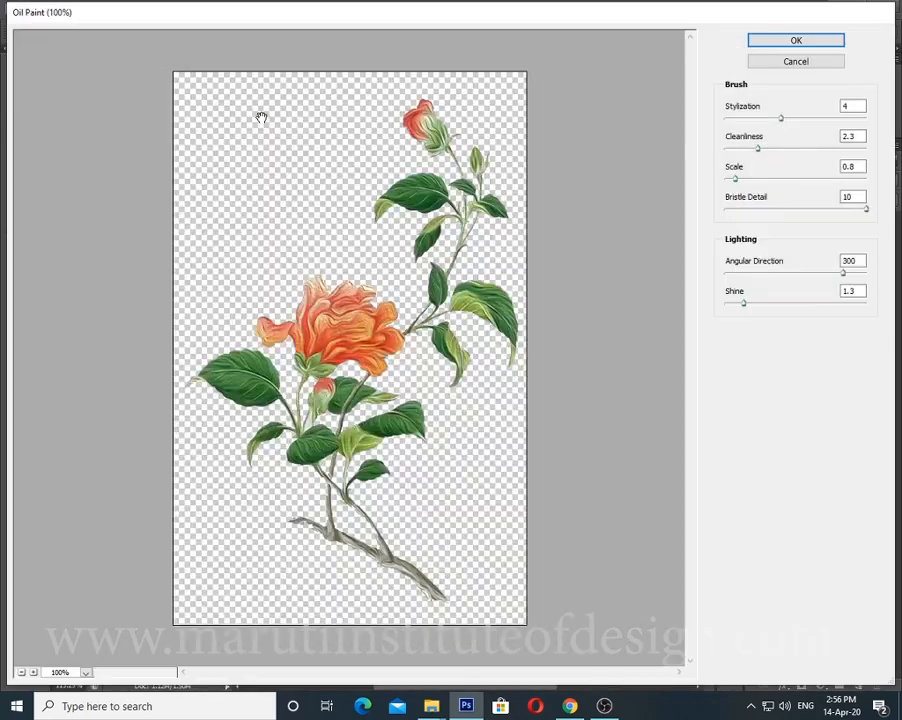
drag(779, 119, 734, 119)
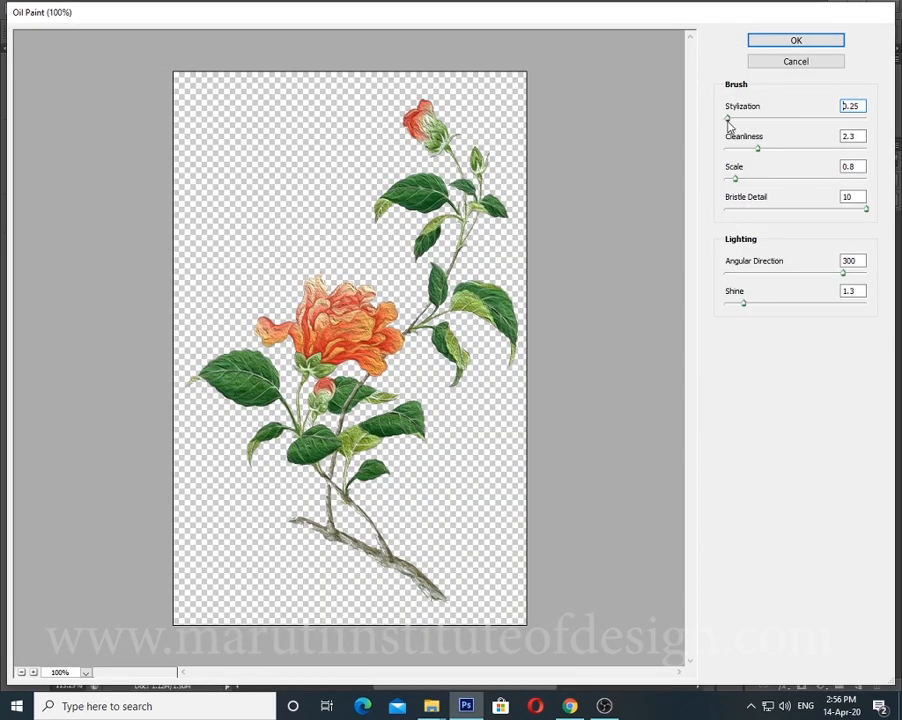
drag(744, 305, 669, 296)
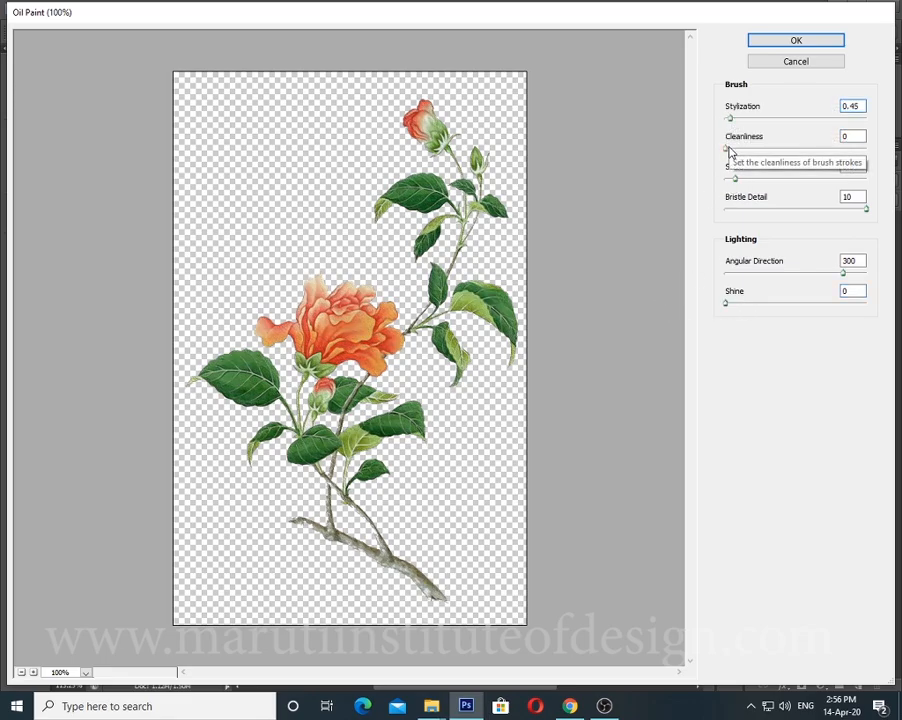
click(796, 40)
key(ctrl+0)
Adjust the flower branch with Brightness/Contrast, setting Brightness to 10
click(95, 9)
mouse_move(110, 48)
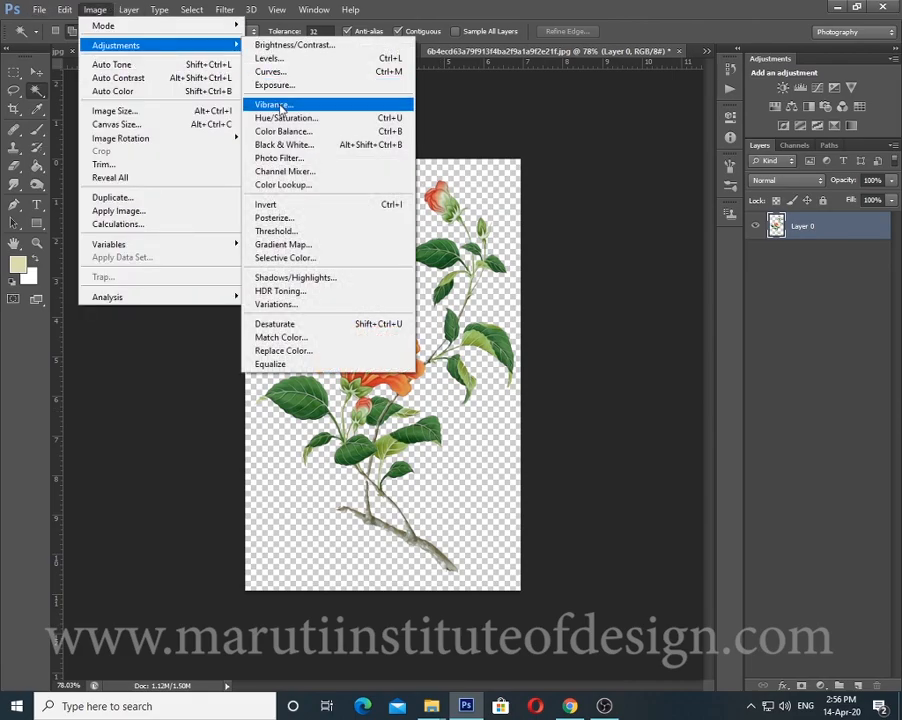
click(290, 45)
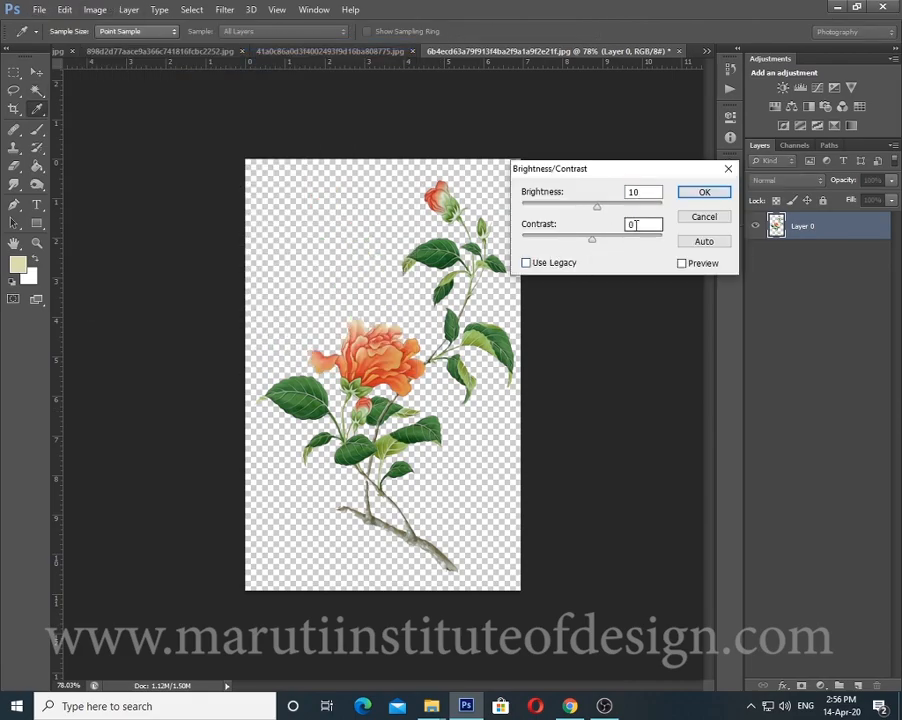
key(Return)
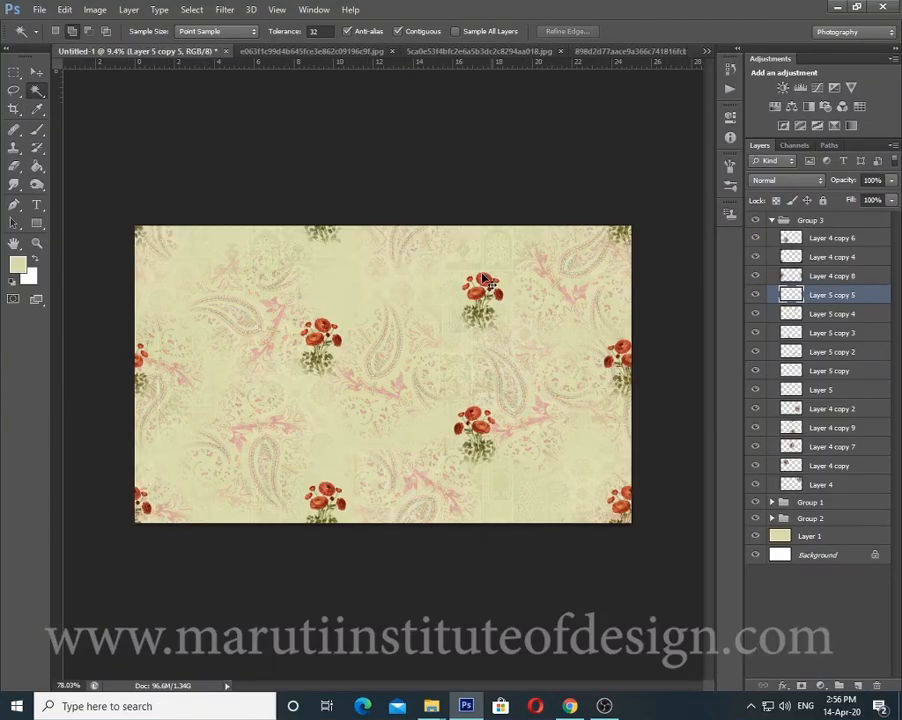
Place the orange flower branch in Untitled-1, scale it to about 227%, rotate it about 67° and position it below the central paisley
scroll(464, 300, up, 5)
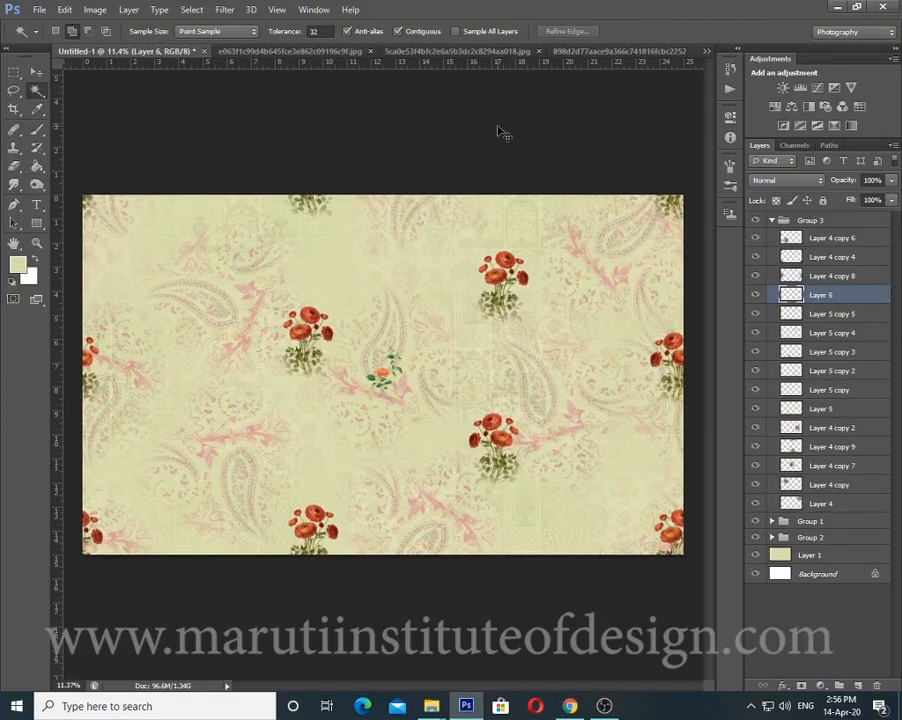
key(ctrl+t)
drag(403, 346, 429, 310)
drag(411, 365, 385, 459)
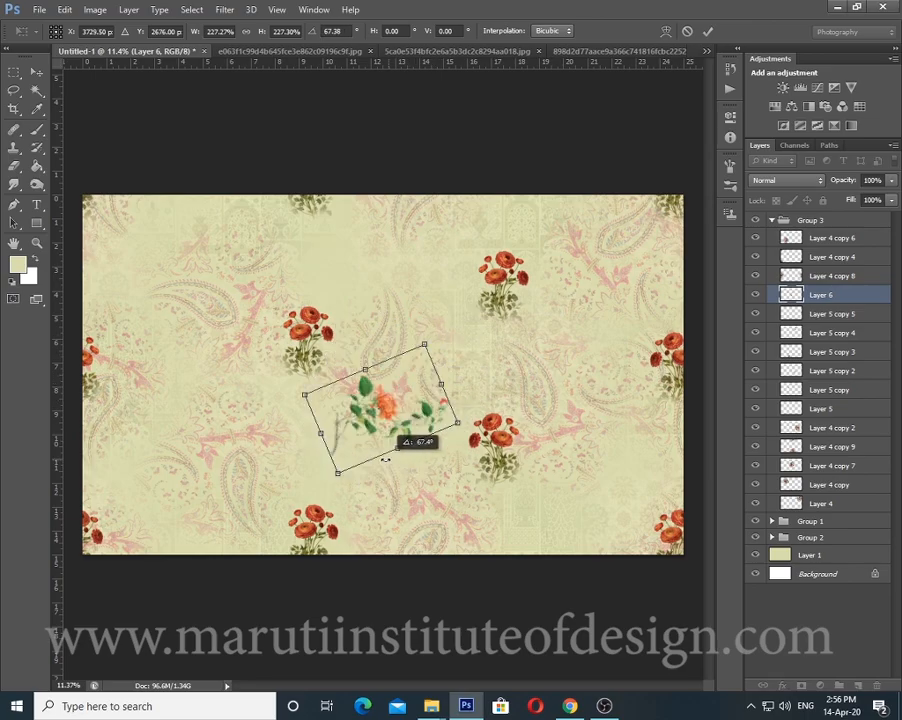
key(Return)
scroll(430, 456, down, 1)
scroll(397, 510, up, 4)
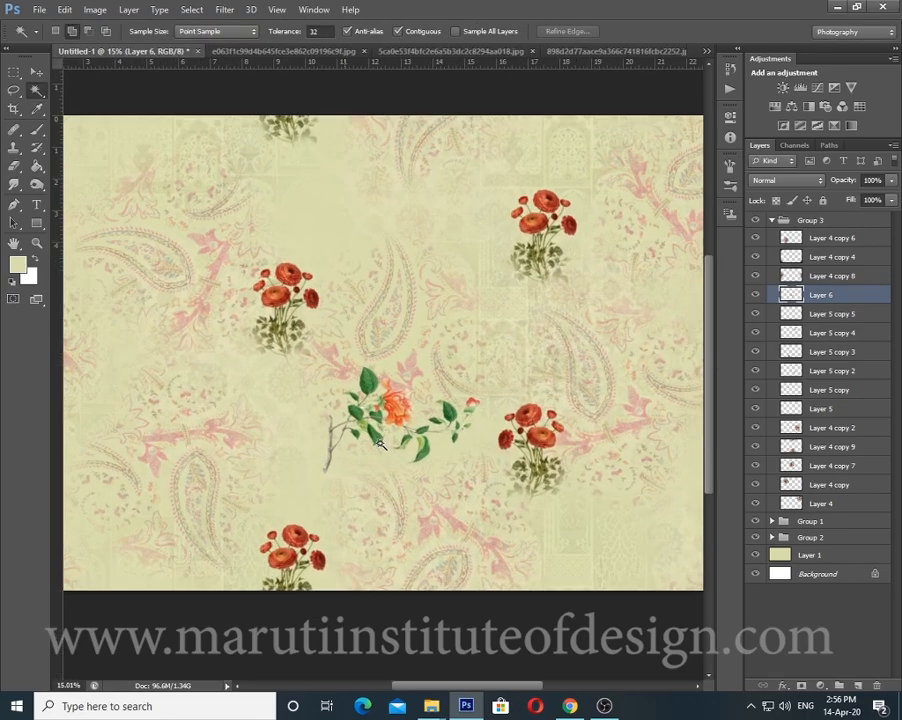
scroll(400, 450, up, 8)
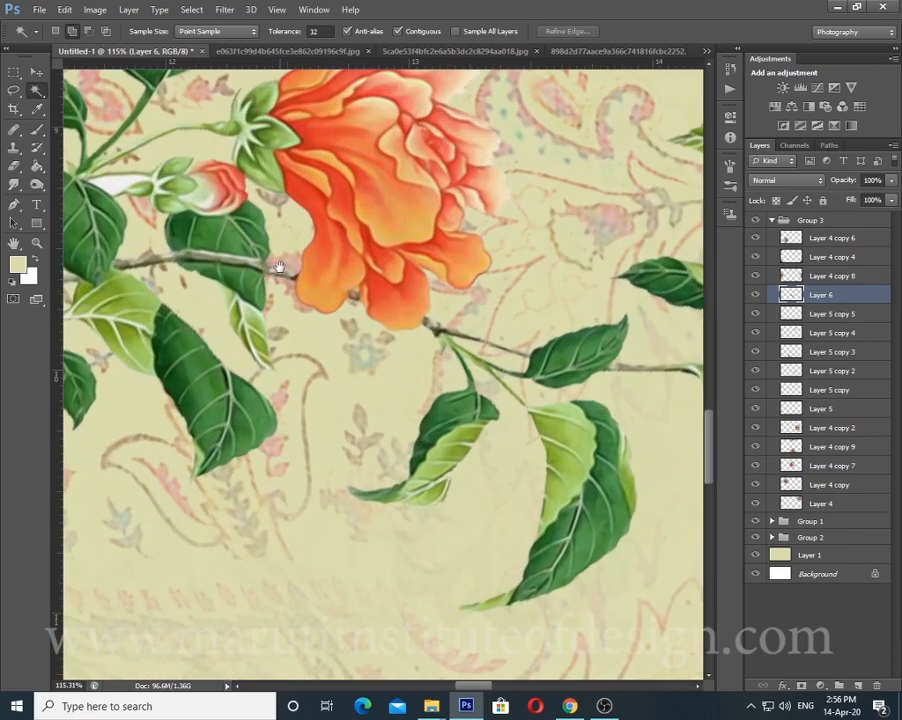
Delete the leftover white gap beside the small bud and softly erase the outer ends of the orange flower branch
scroll(400, 422, down, 2)
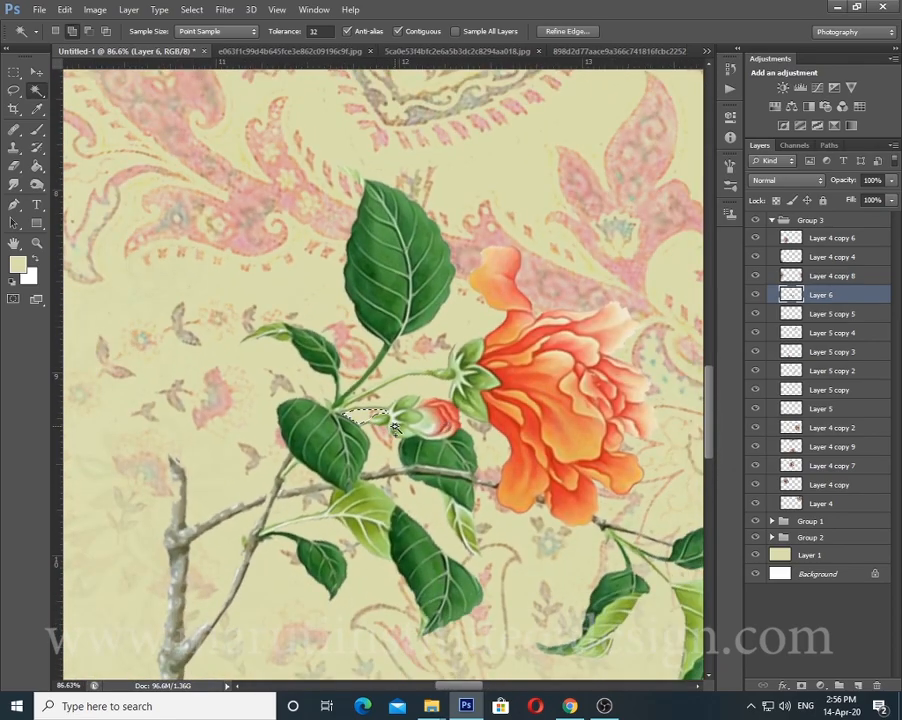
scroll(392, 428, down, 6)
key(e)
scroll(136, 460, up, 1)
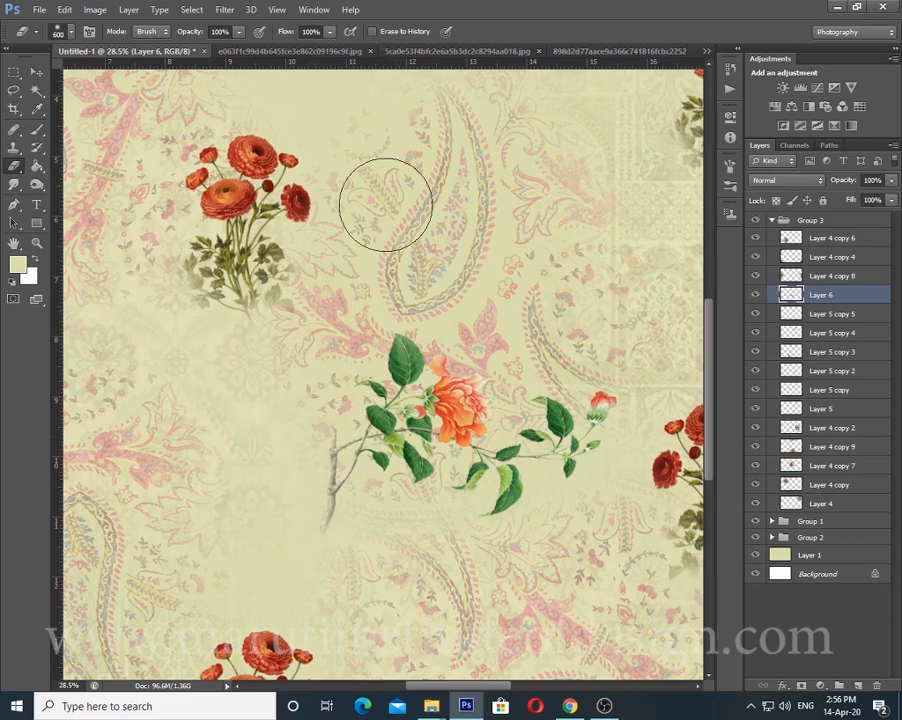
drag(505, 321, 400, 286)
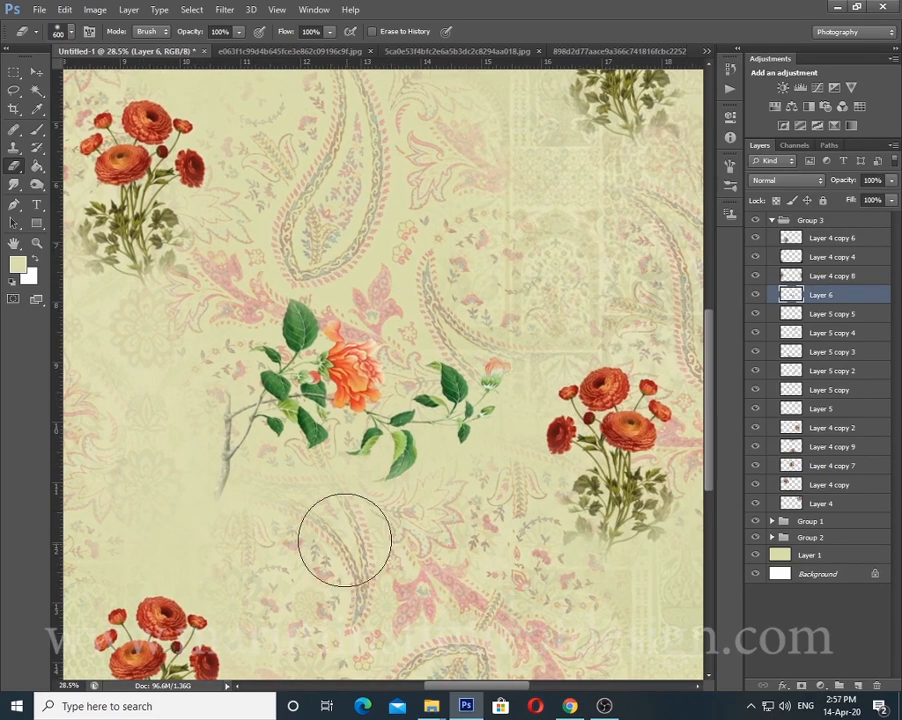
scroll(303, 514, down, 4)
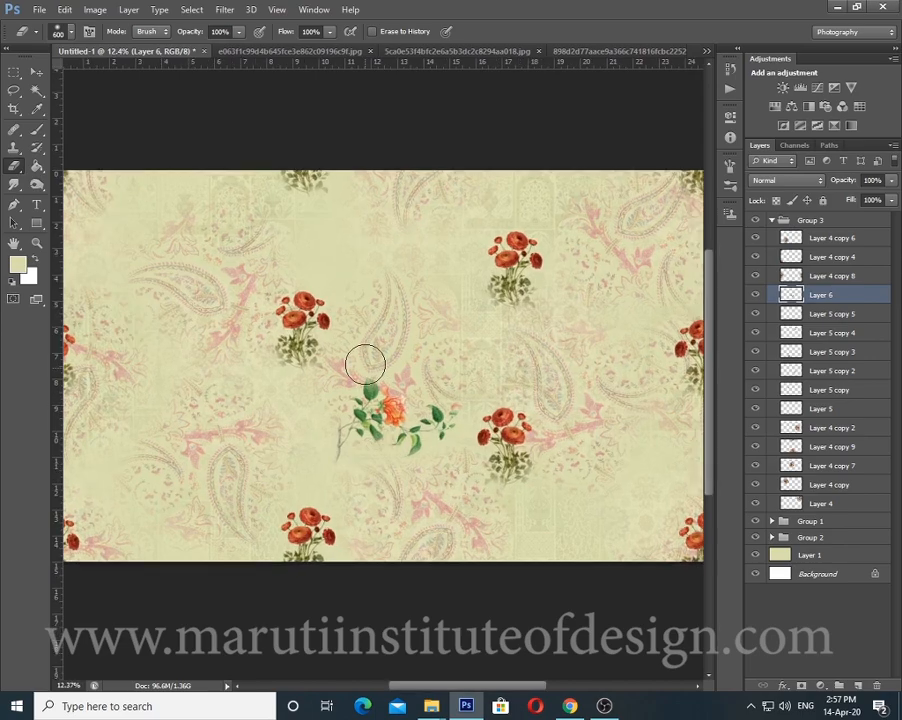
Reposition the orange flower branch just below the central paisley
key(ctrl+0)
key(ctrl+t)
drag(455, 382, 427, 408)
drag(437, 484, 434, 474)
key(Return)
key(e)
scroll(434, 466, down, 1)
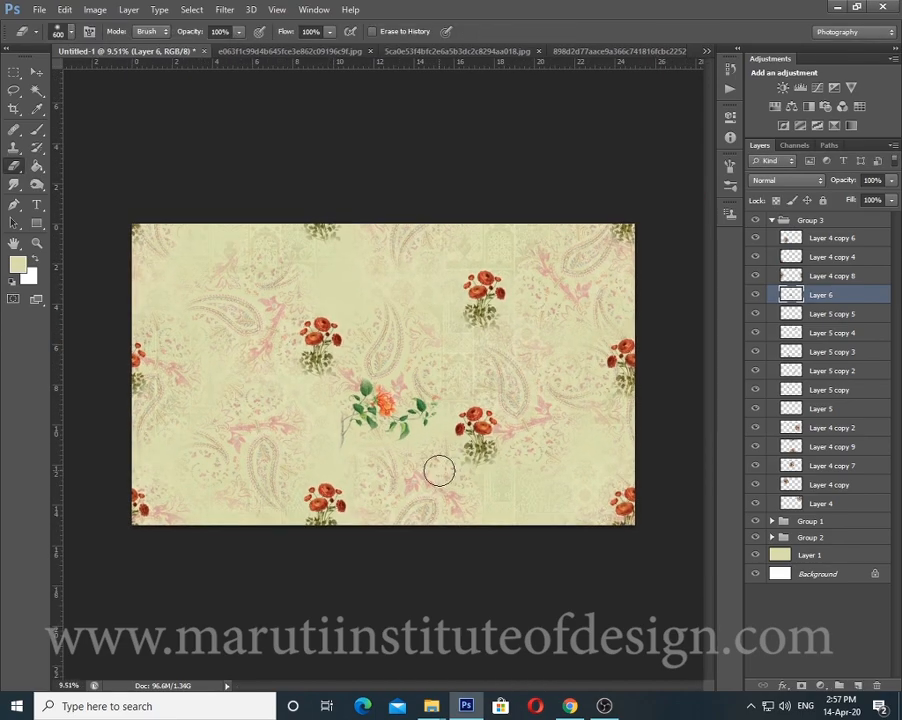
key(ctrl+t)
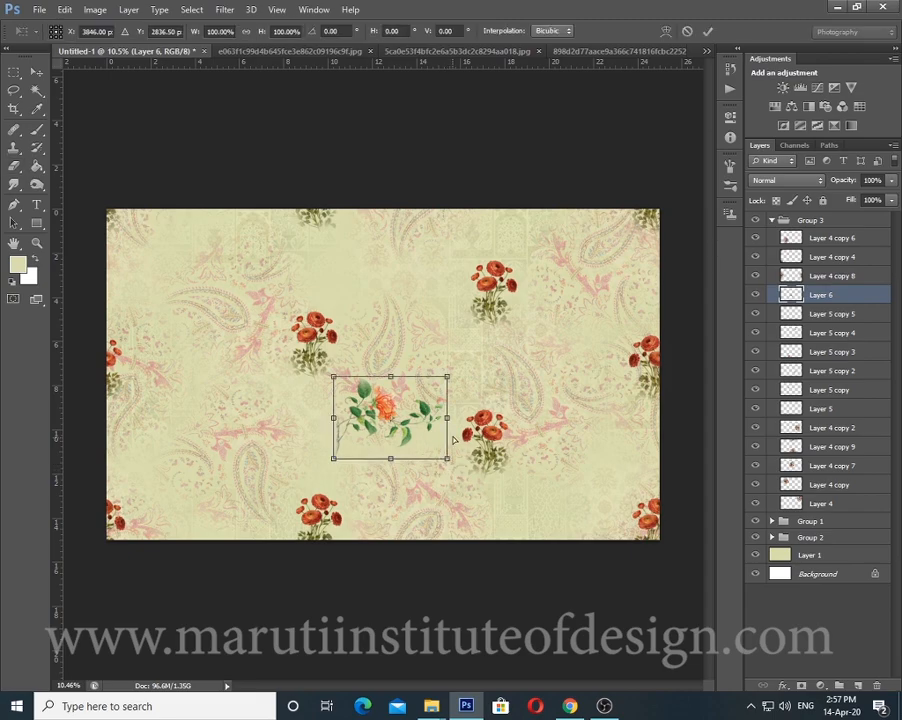
key(Escape)
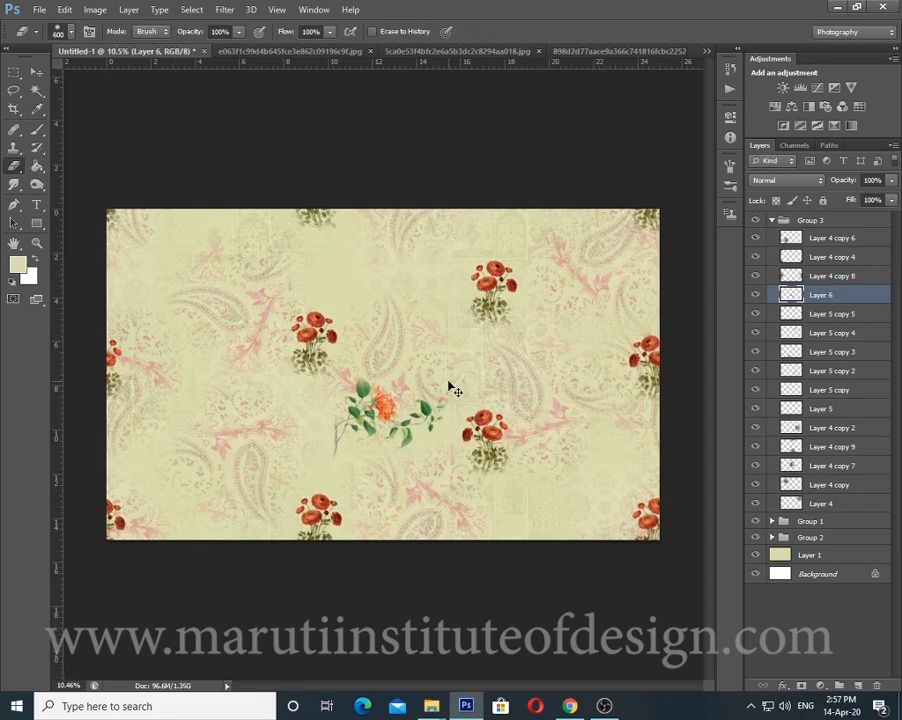
Duplicate the orange flower branch and rotate the copy
key(ctrl+j)
key(ctrl+t)
drag(480, 326, 366, 542)
key(Return)
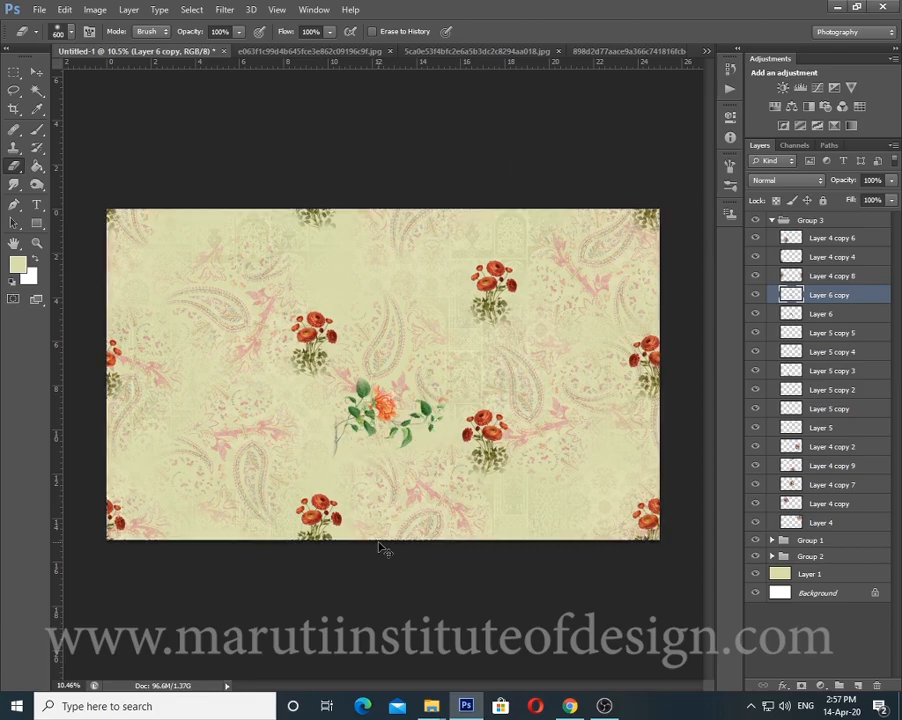
Offset the copied branch with Wrap Around into the lower-right area of the repeat
key(ctrl+alt+f)
click(747, 63)
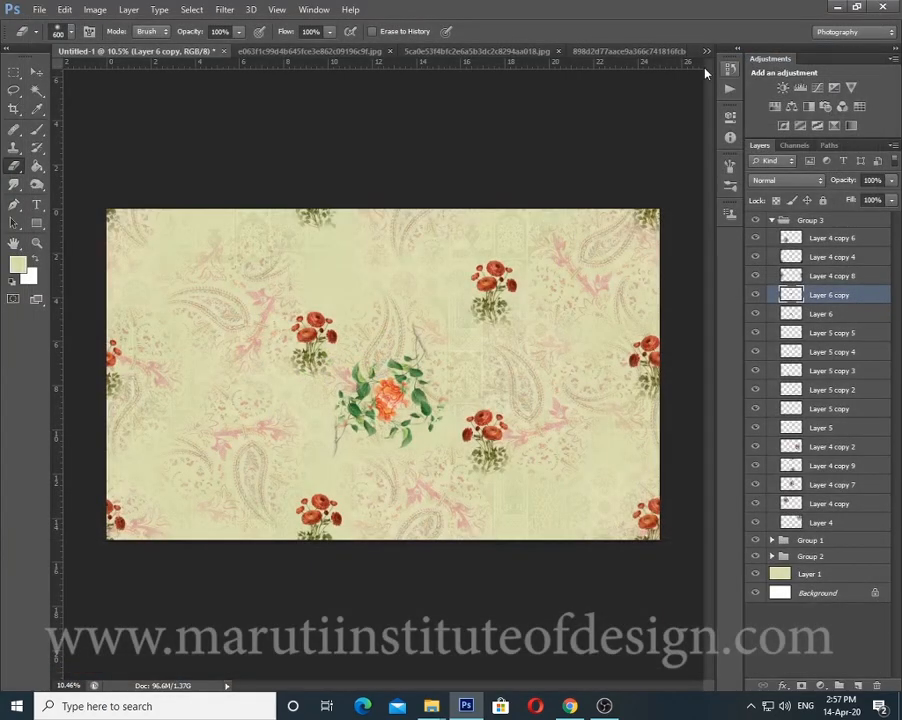
click(225, 9)
mouse_move(250, 256)
click(455, 313)
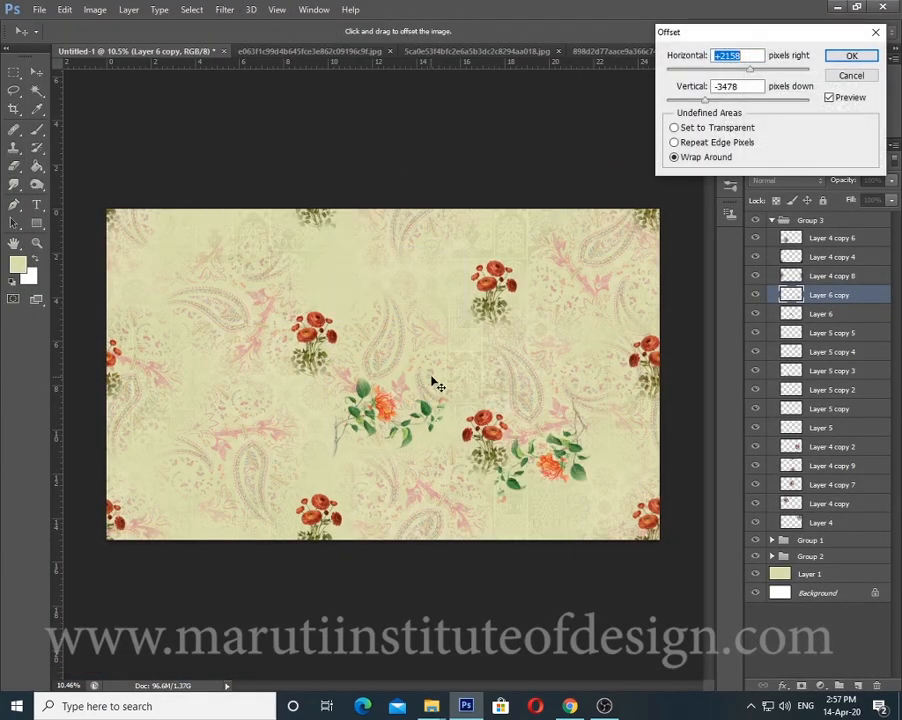
mouse_move(596, 450)
mouse_down()
mouse_move(614, 477)
mouse_move(614, 465)
mouse_up()
key(Return)
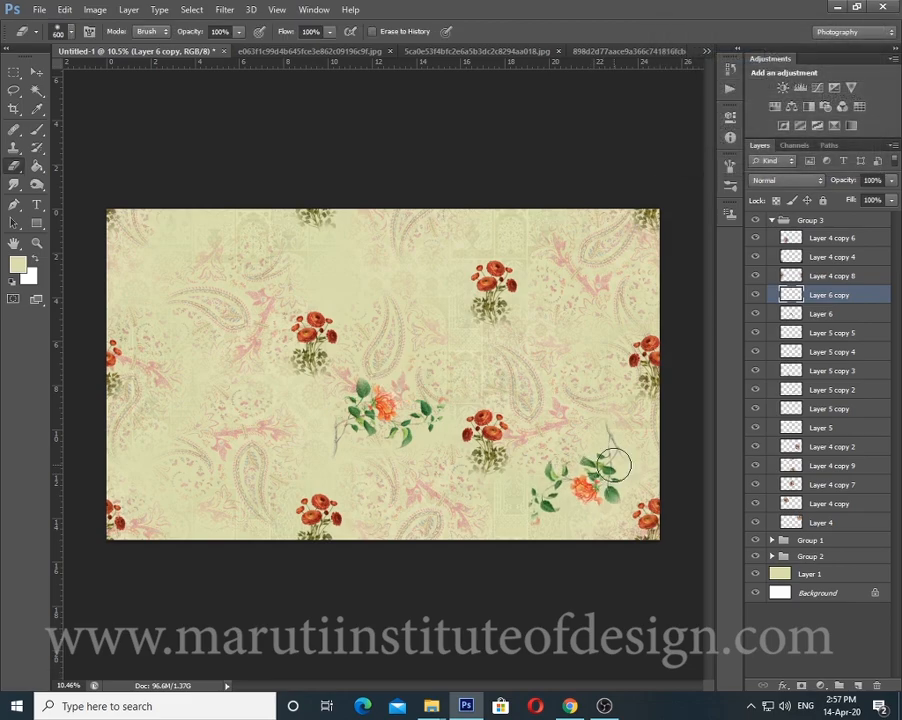
Duplicate the lower-right branch, rotate the copy about -101° and offset it with Wrap Around across the pattern's left-hand top and bottom edges
key(ctrl+j)
key(ctrl+t)
drag(430, 322, 368, 446)
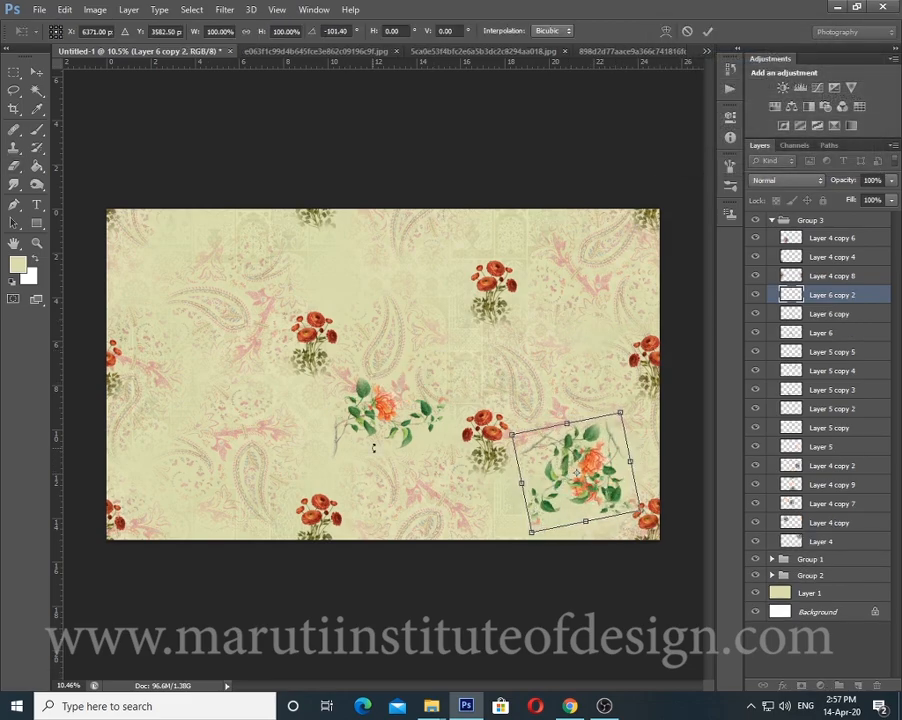
key(Return)
key(ctrl+alt+f)
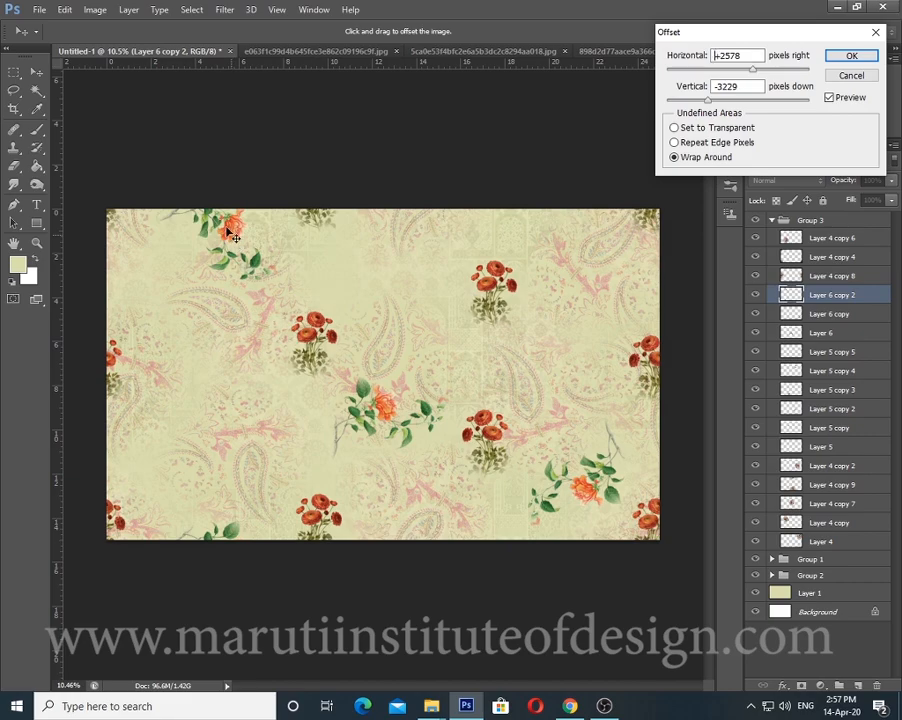
drag(236, 243, 230, 231)
key(Return)
Duplicate the edge-wrapped branch and offset the copy with Wrap Around to the upper centre, above the central paisley
key(ctrl+j)
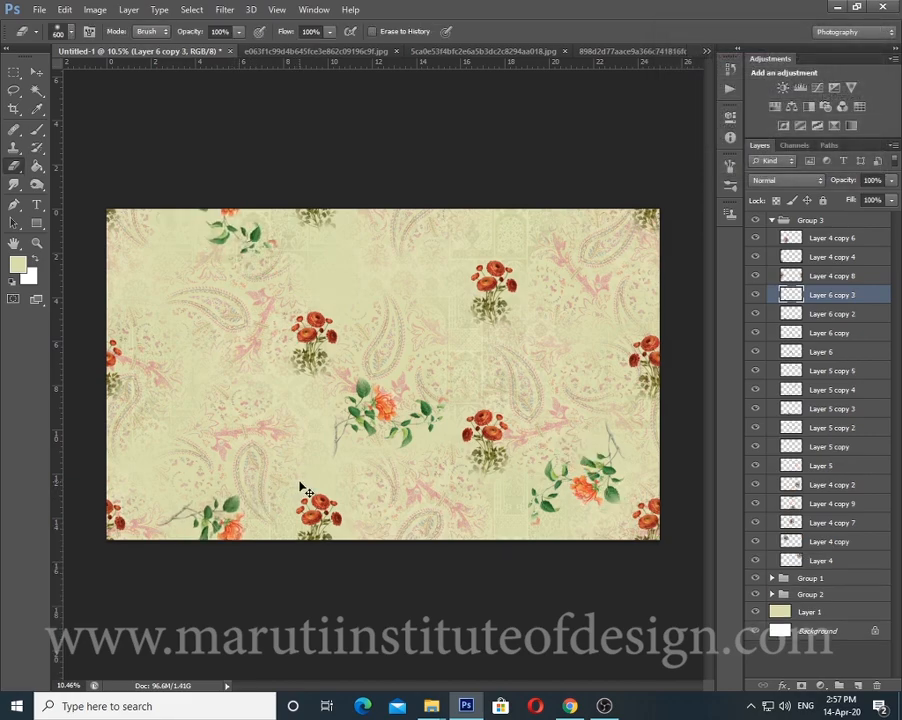
key(ctrl+alt+f)
drag(400, 297, 362, 307)
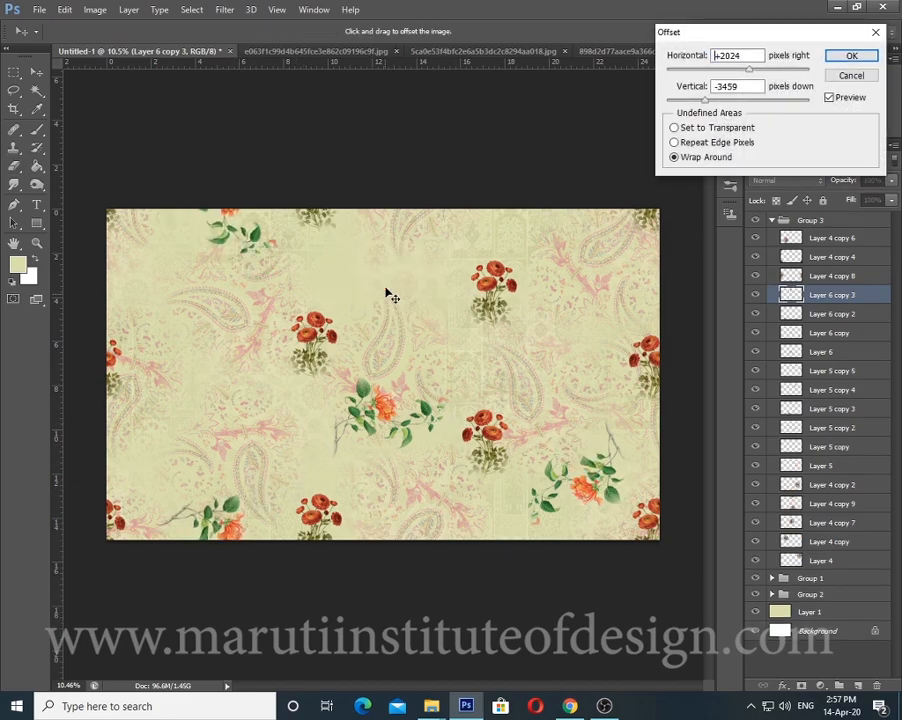
key(Return)
Duplicate the upper-centre branch, rotate the copy and offset it with Wrap Around to the middle of the pattern's left side
key(ctrl+j)
key(ctrl+t)
drag(397, 362, 213, 420)
key(Return)
key(ctrl+alt+f)
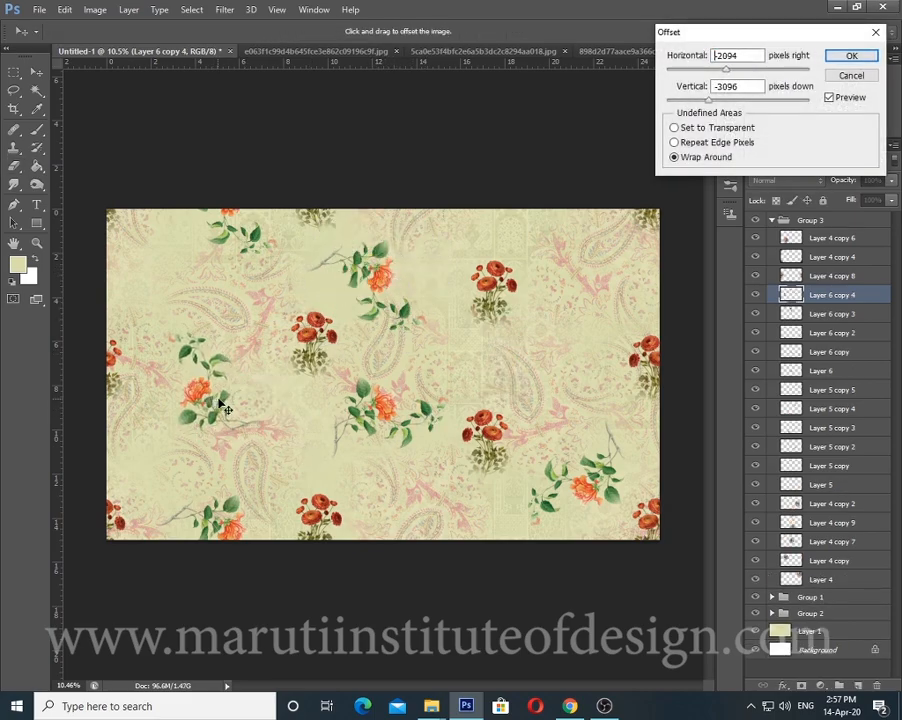
drag(222, 408, 220, 400)
key(Return)
key(e)
Duplicate the left-side branch, rotate the copy and offset it with Wrap Around across the top and bottom edges, right of centre
key(ctrl+j)
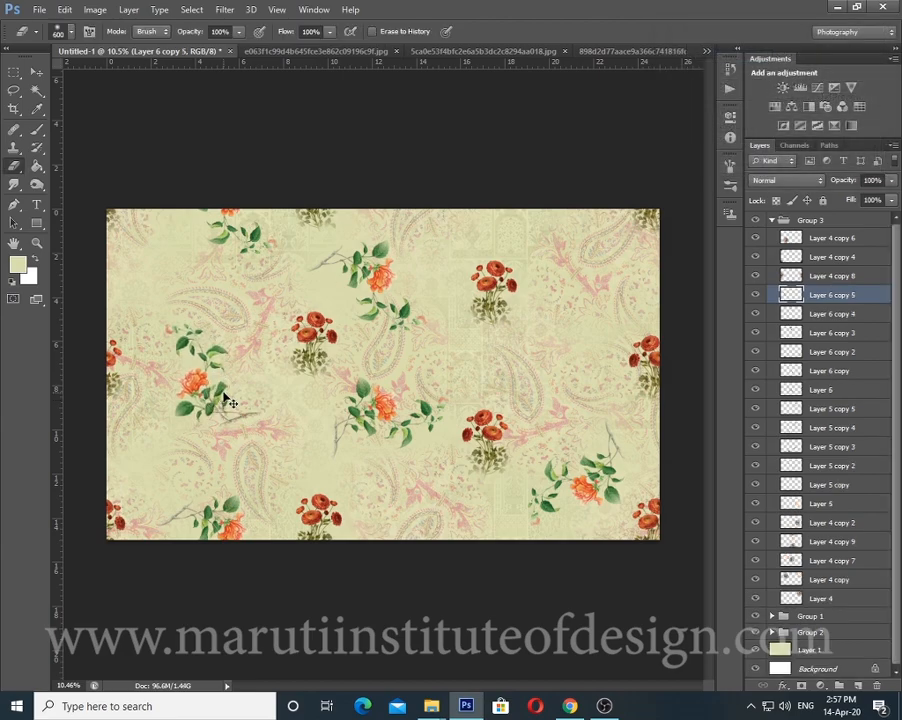
key(ctrl+t)
drag(166, 438, 184, 444)
key(Return)
key(ctrl+alt+f)
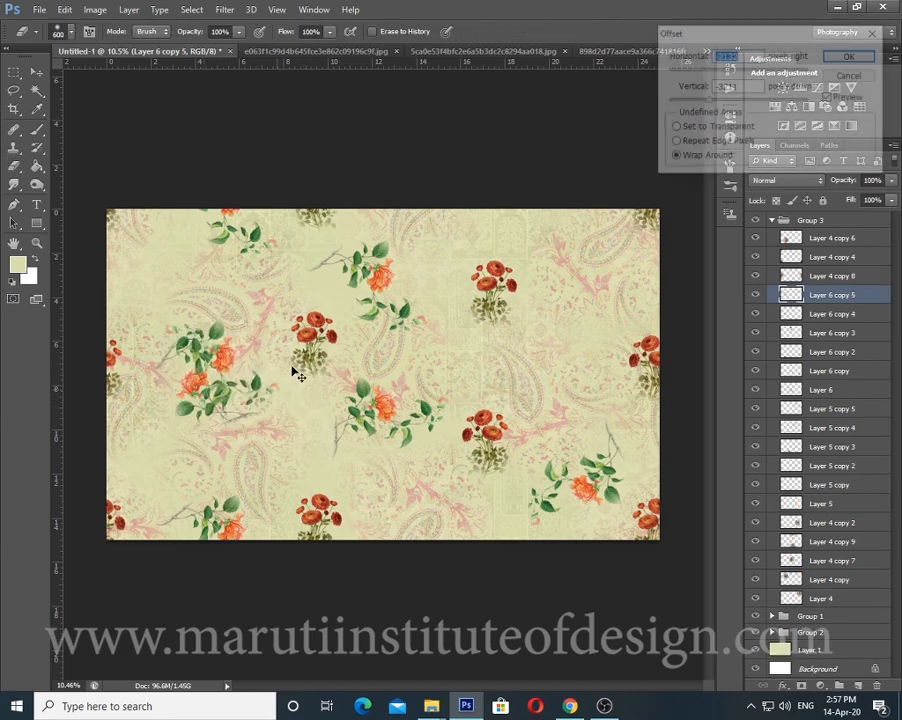
drag(485, 519, 471, 545)
drag(469, 465, 469, 469)
key(Return)
Move the upper-left red flower bunch (Layer 5 copy) about 0.47 in left and 0.33 in up
scroll(320, 360, down, 3)
scroll(318, 340, up, 3)
ctrl+right_click(320, 321)
click(326, 319)
scroll(296, 326, down, 2)
scroll(325, 333, up, 1)
ctrl+right_click(325, 333)
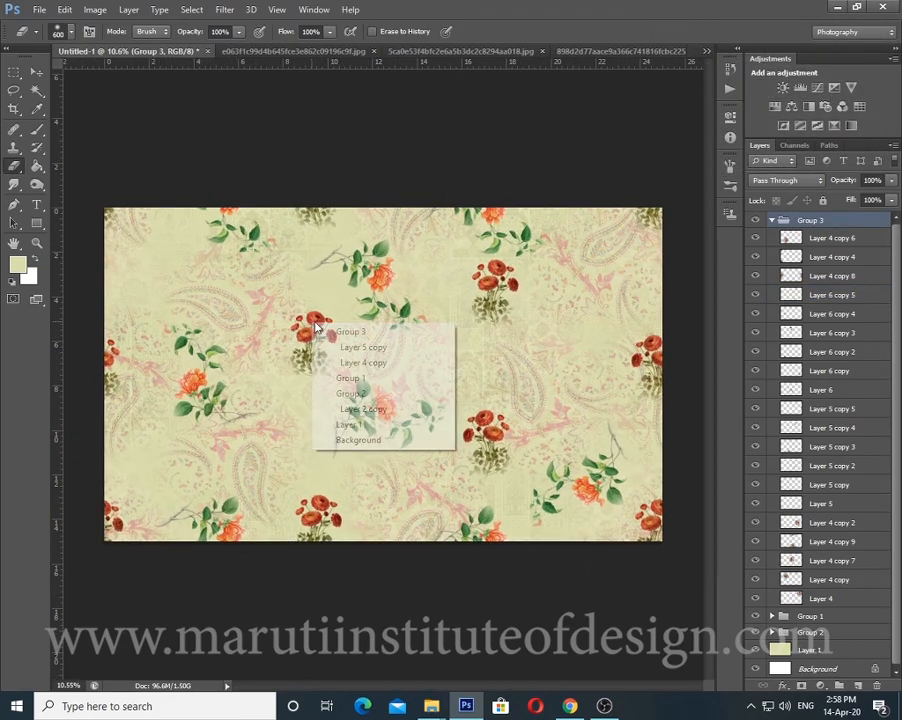
click(340, 344)
key(ctrl+t)
drag(330, 366, 312, 368)
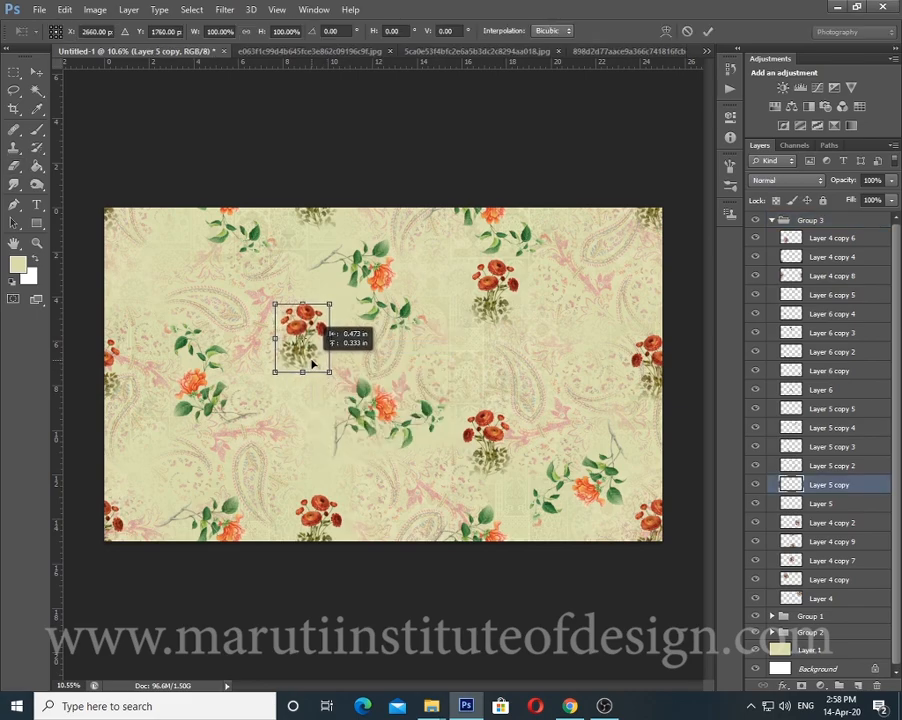
key(Return)
Set the Fill of the architecture group, Group 1, to 44%
scroll(312, 362, down, 1)
scroll(312, 362, up, 3)
ctrl+right_click(449, 290)
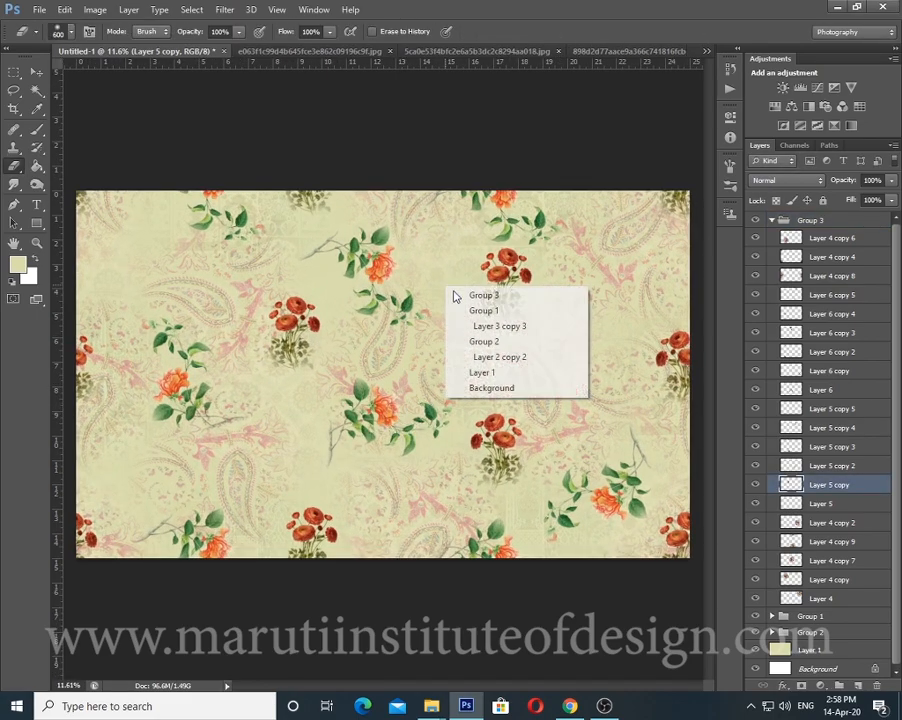
click(498, 325)
scroll(626, 574, down, 1)
click(797, 617)
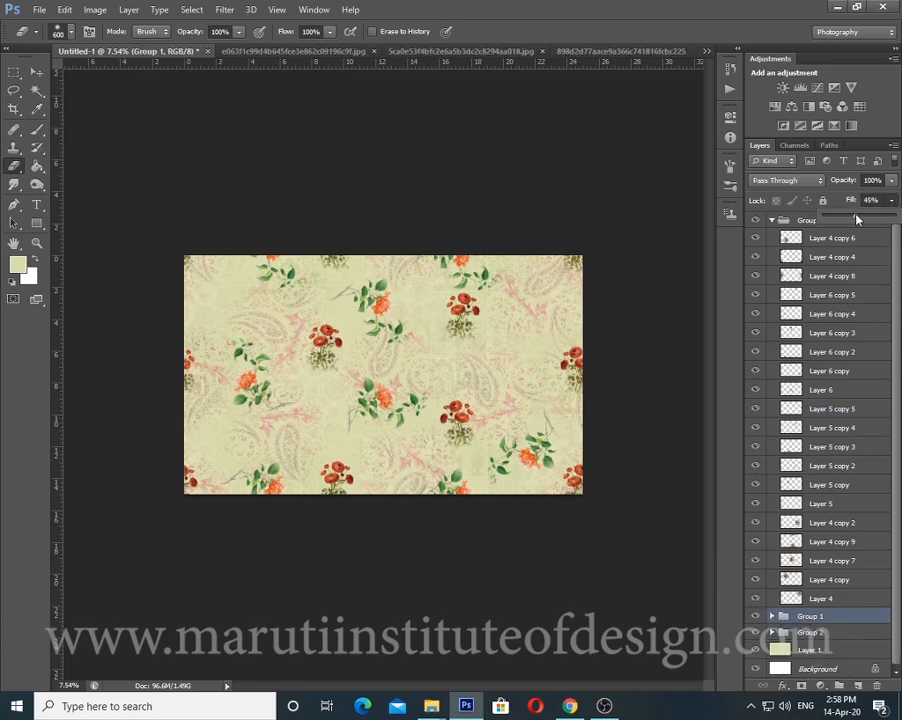
scroll(501, 436, up, 2)
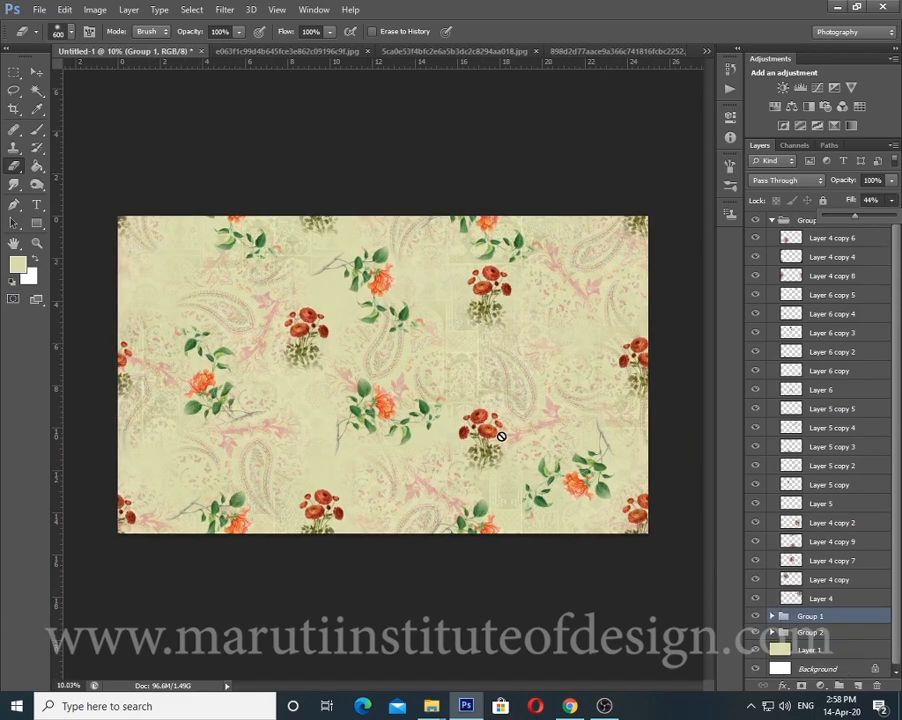
Select the central architecture motif, Layer 3 copy 3, and scale it down slightly
ctrl+right_click(440, 330)
click(459, 337)
scroll(473, 358, up, 6)
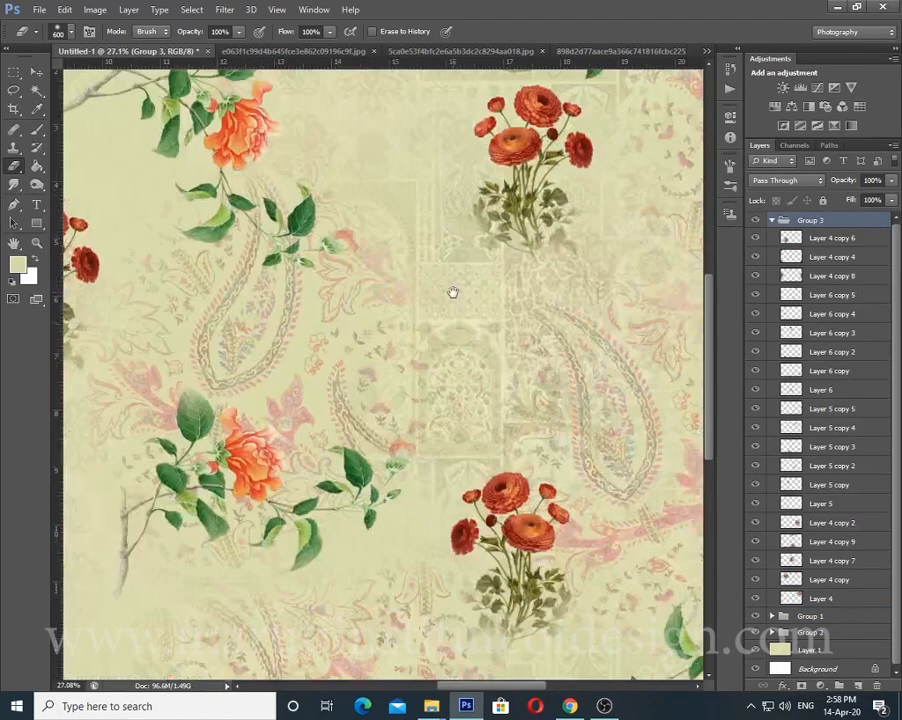
scroll(437, 428, down, 6)
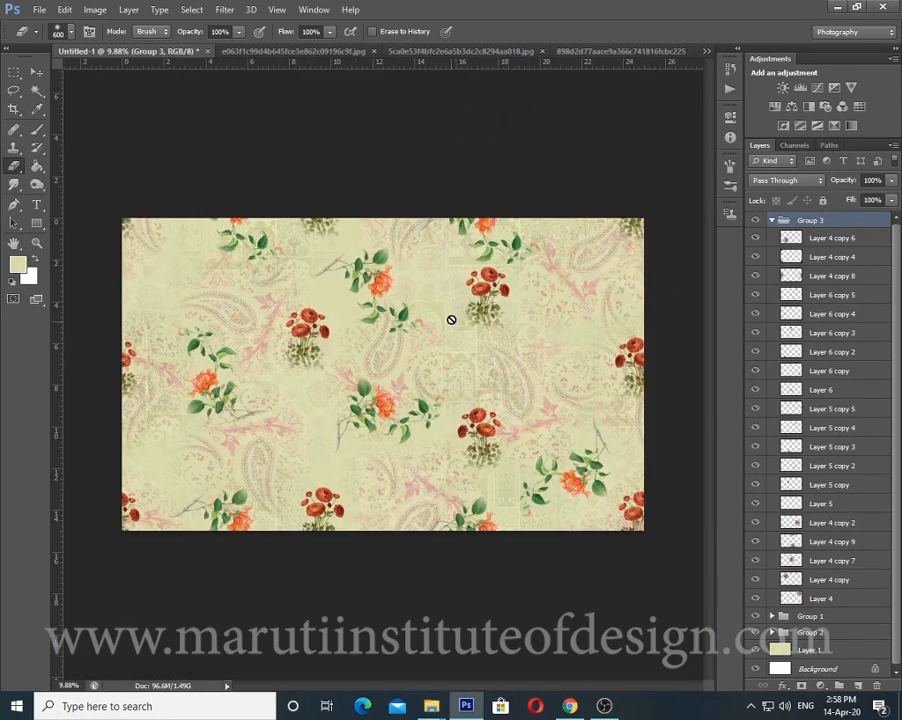
ctrl+right_click(473, 322)
click(480, 352)
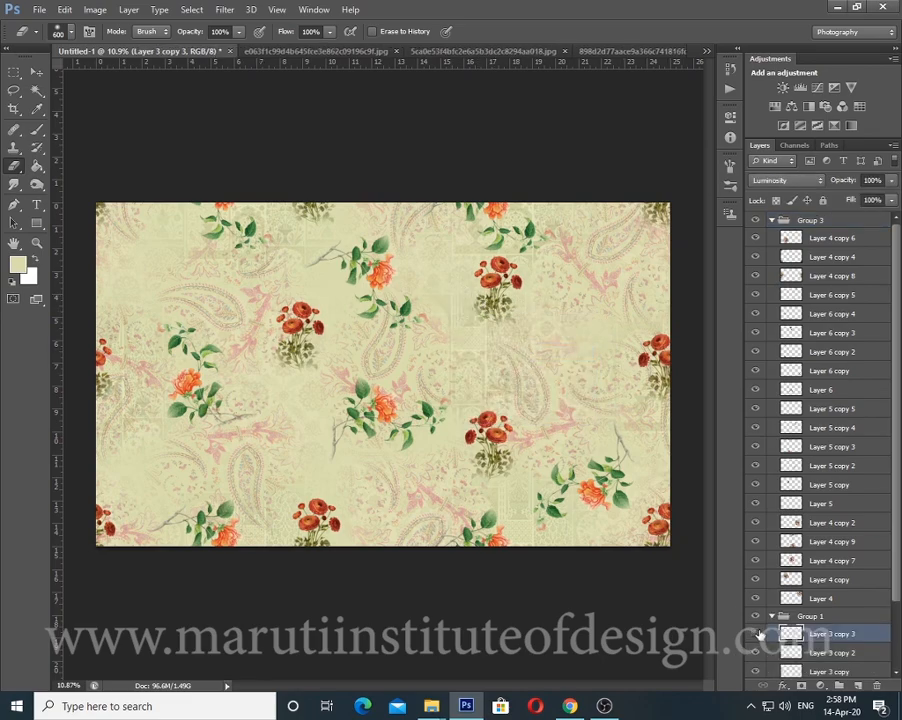
key(ctrl+t)
drag(497, 388, 497, 379)
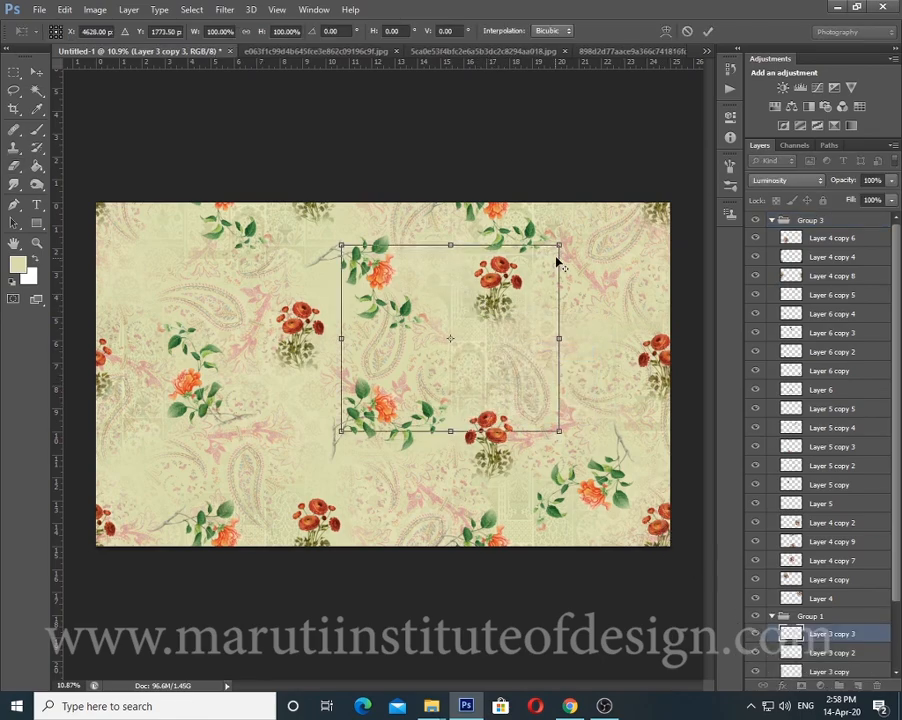
drag(560, 245, 546, 256)
Duplicate the architecture motif into the area below and left of centre and scale the copy down slightly
drag(513, 342, 364, 436)
key(ctrl+alt+t)
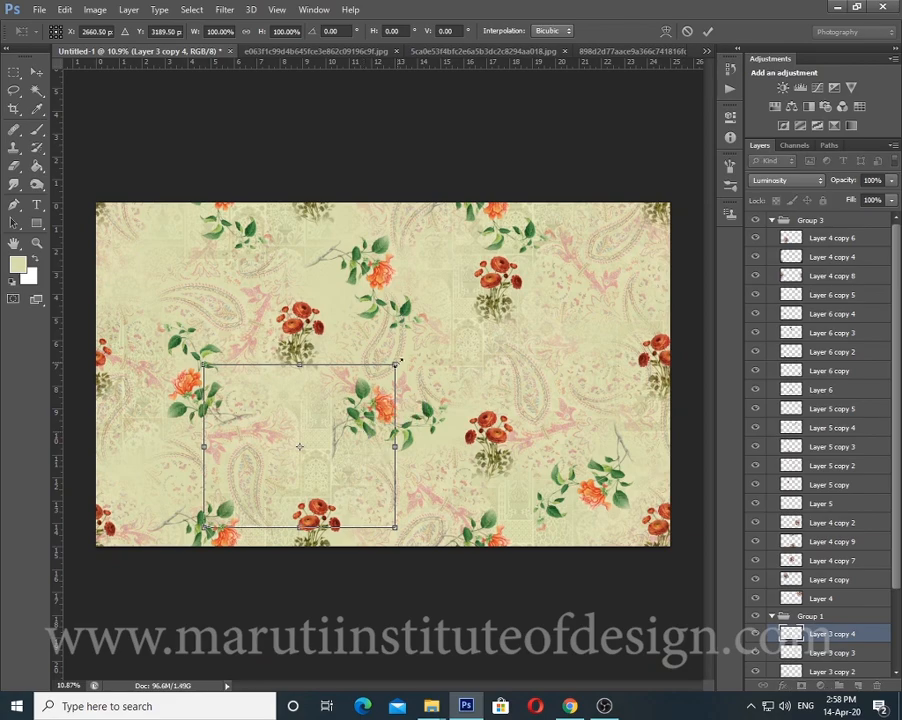
drag(400, 361, 390, 367)
key(Return)
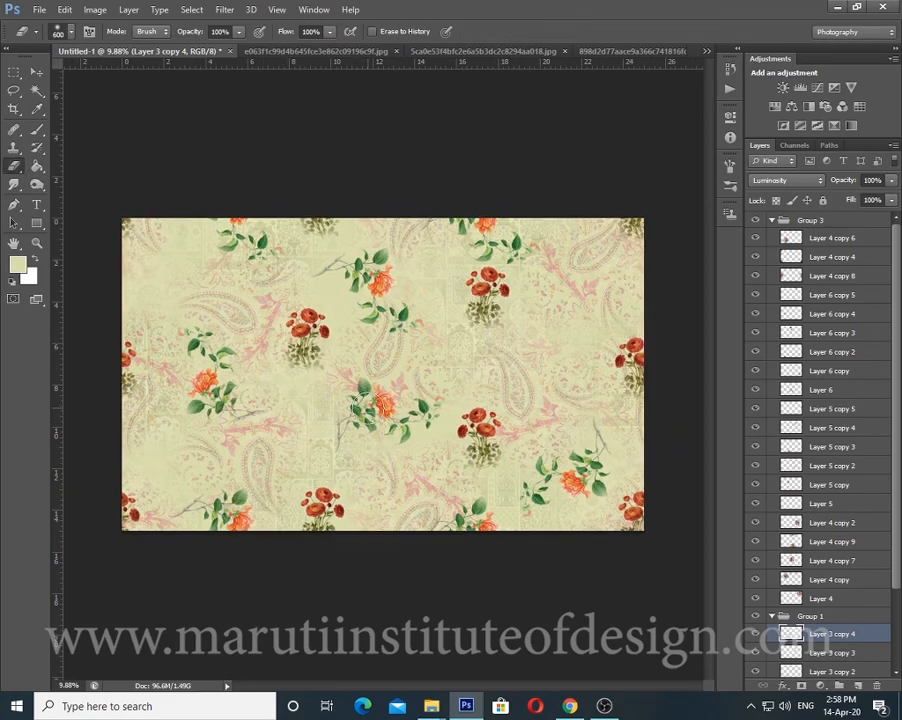
Duplicate the architecture motif again, flip the copy and place it in the upper centre behind the flower branch
key(ctrl+alt+t)
drag(358, 465, 412, 295)
right_click(371, 308)
click(404, 522)
key(Return)
scroll(399, 300, up, 5)
drag(411, 409, 415, 354)
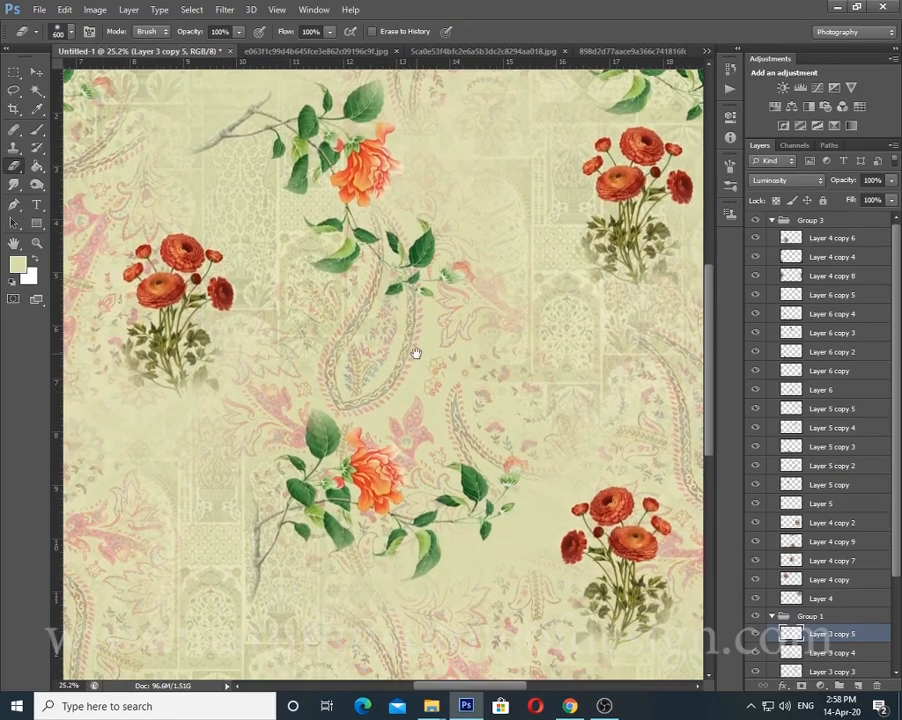
scroll(417, 368, down, 5)
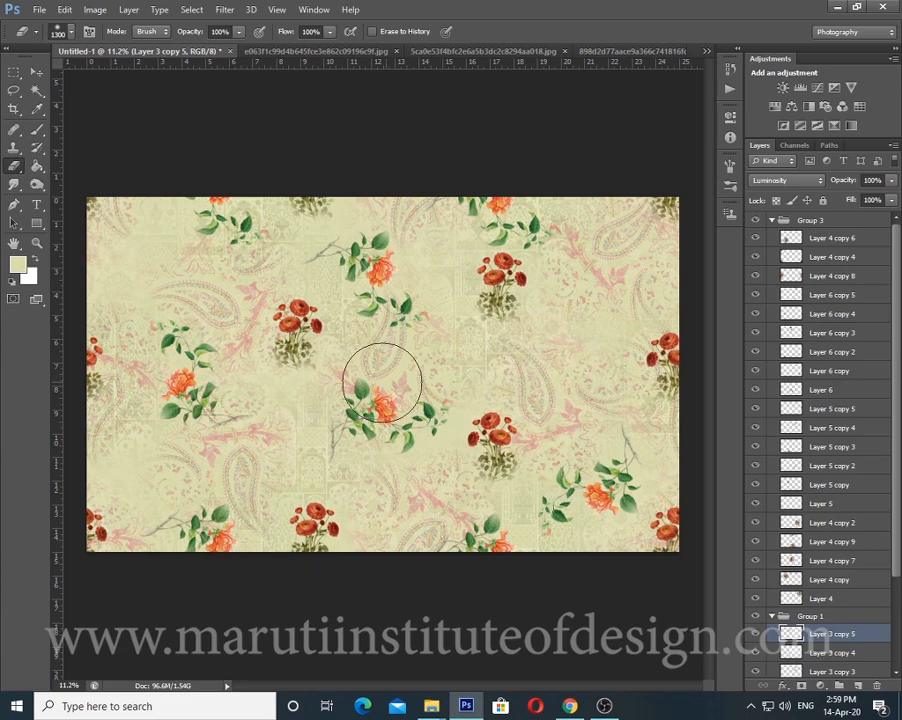
Move the central orange flower branch, Layer 6, a little to the left
scroll(386, 382, down, 2)
scroll(322, 360, up, 3)
ctrl+right_click(383, 420)
click(427, 447)
key(ctrl+t)
key(Return)
key(e)
ctrl+right_click(430, 434)
click(436, 442)
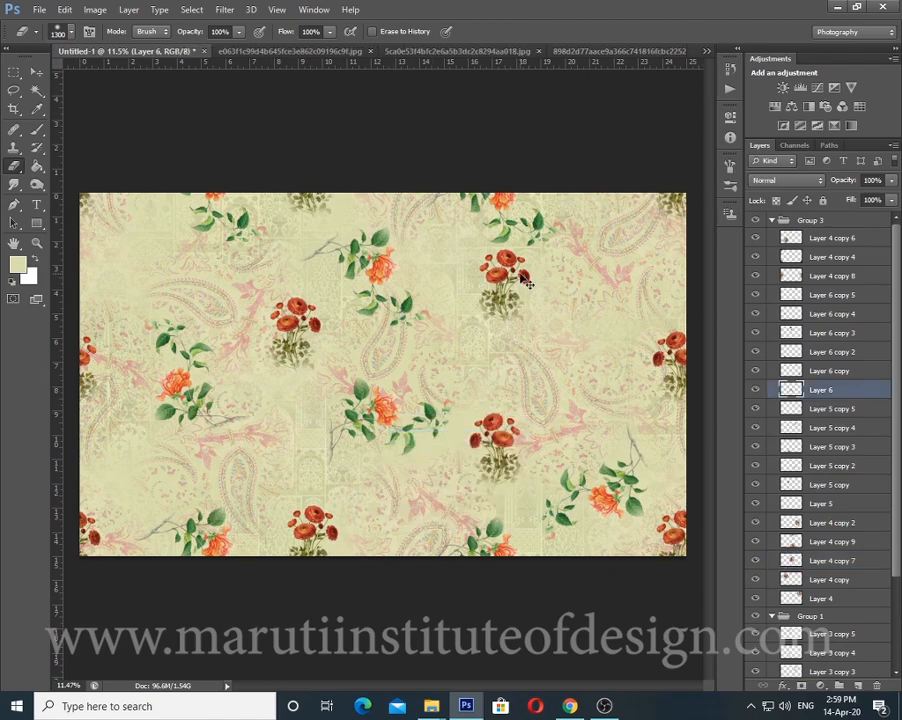
key(ctrl+t)
drag(416, 396, 396, 400)
key(Return)
Move the upper-right red flower bunch, Layer 5 copy 4, further right and slightly down
ctrl+right_click(518, 262)
click(550, 282)
key(ctrl+t)
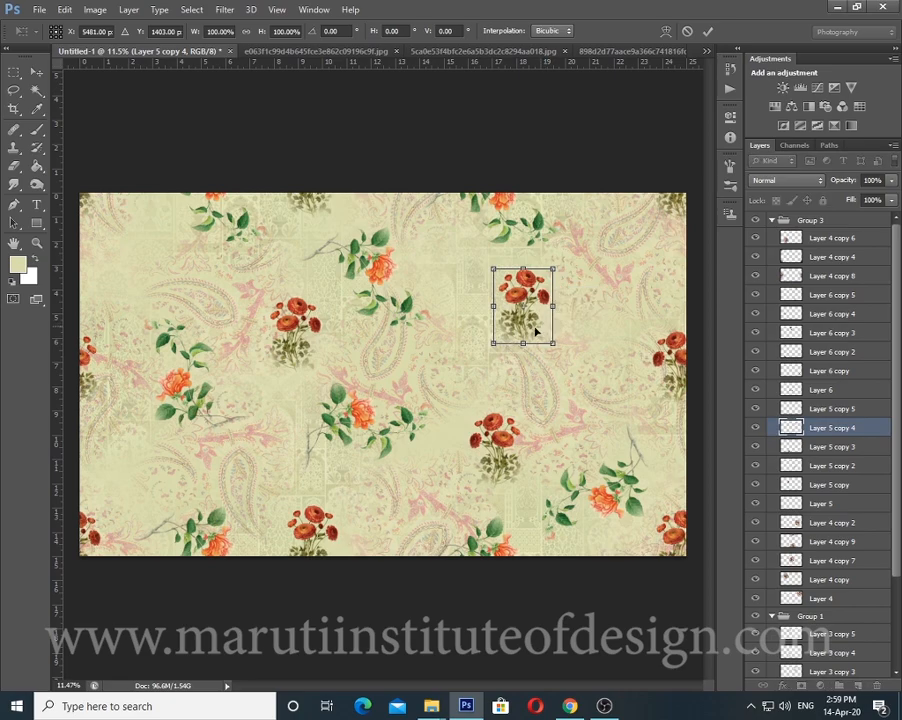
key(Return)
key(e)
scroll(510, 354, down, 3)
scroll(444, 450, up, 3)
scroll(455, 448, up, 1)
scroll(466, 449, down, 1)
key(ctrl+t)
mouse_move(538, 293)
mouse_down()
mouse_move(568, 296)
mouse_move(556, 294)
mouse_up()
key(Return)
Rotate the upper-centre orange branch, Layer 6 copy 3, slightly counterclockwise and shift it to the right
scroll(459, 299, down, 1)
ctrl+right_click(390, 284)
click(440, 300)
key(ctrl+t)
drag(445, 362, 462, 340)
drag(420, 290, 446, 263)
key(Return)
key(e)
scroll(437, 326, up, 2)
scroll(446, 349, down, 2)
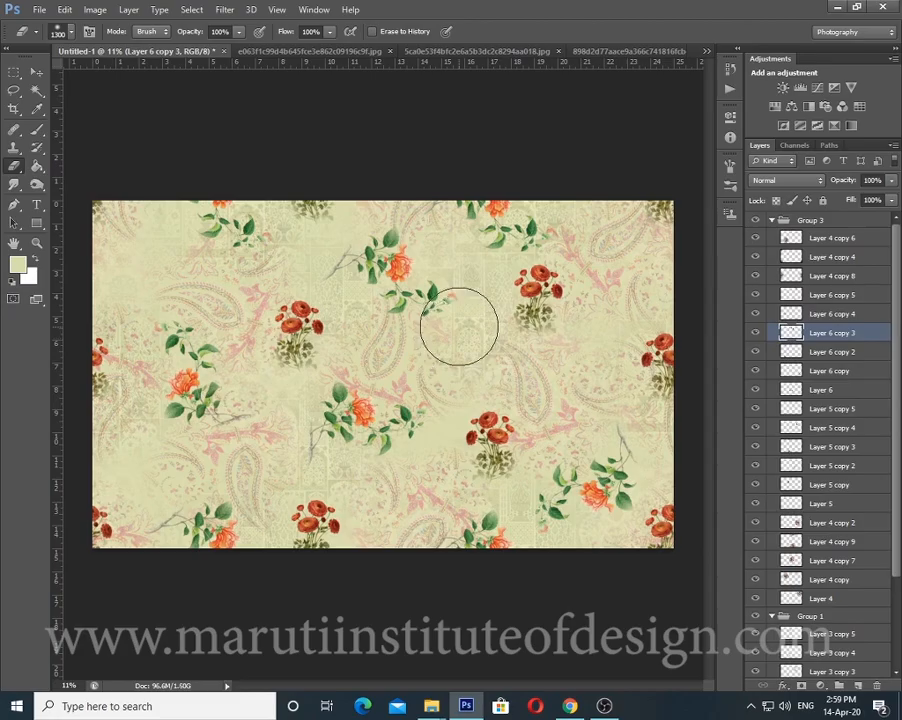